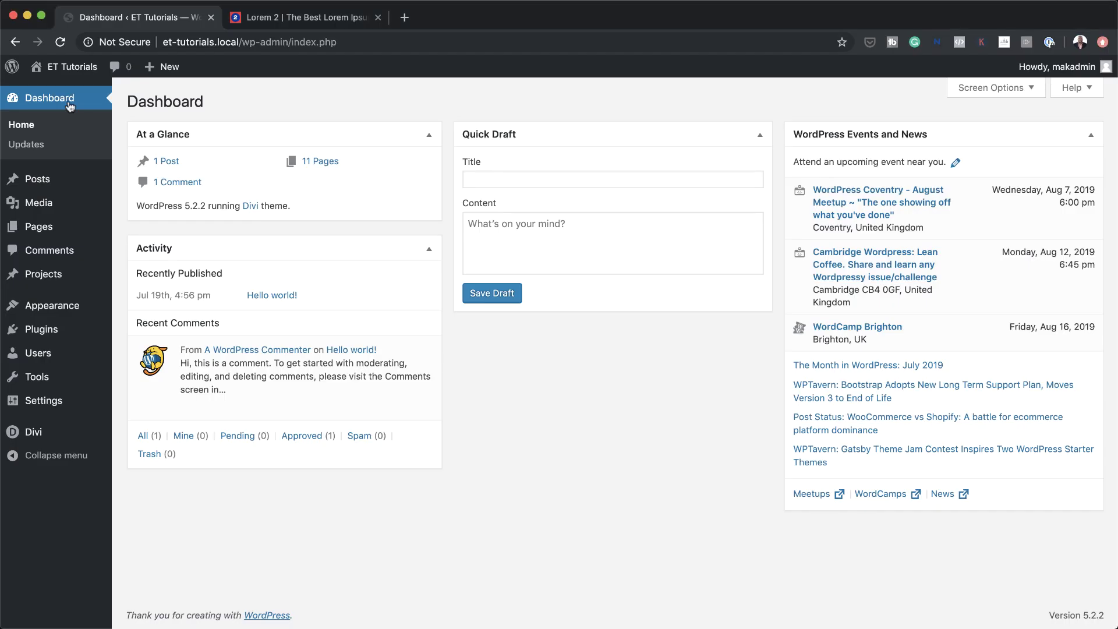
# Create a new page titled "Effects" and start building it from scratch with the Divi Builder.
pyautogui.moveTo(63, 233)
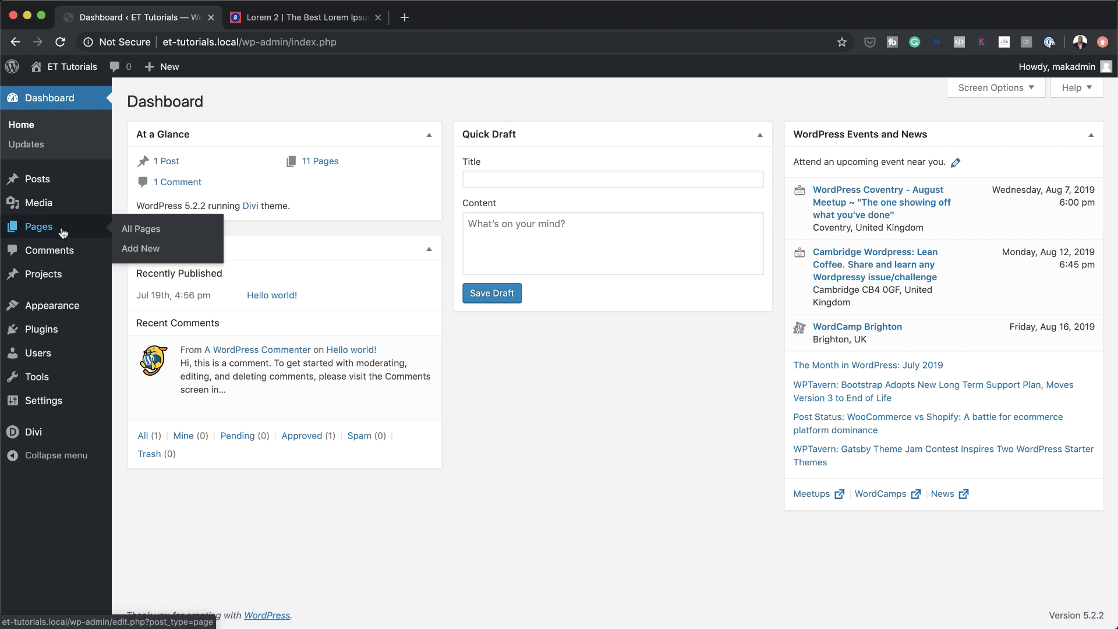
pyautogui.click(144, 249)
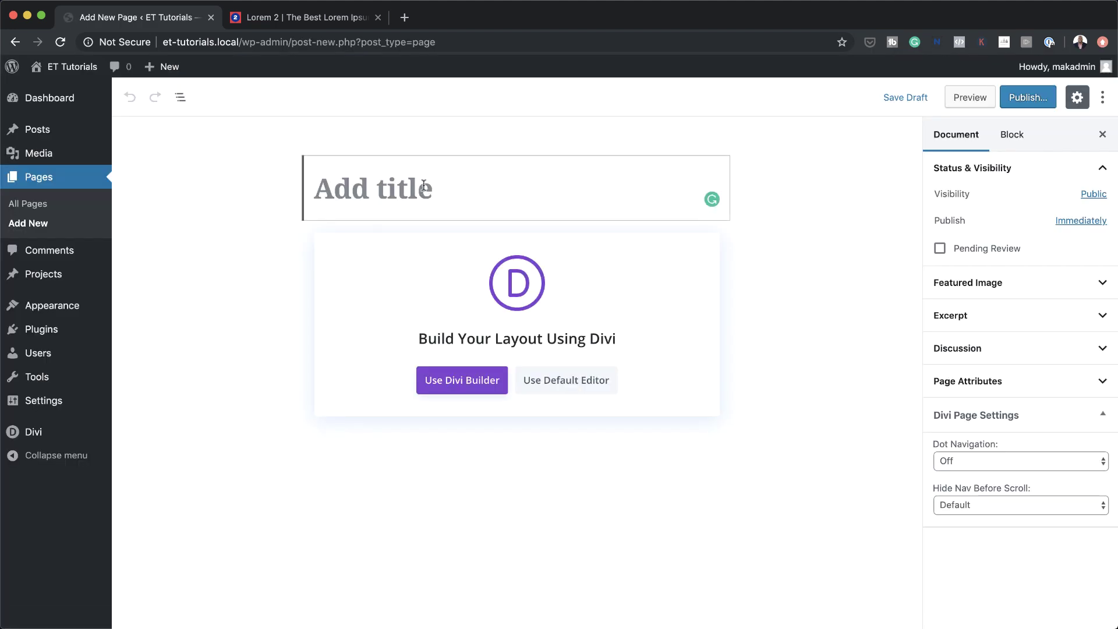
pyautogui.write('Effects')
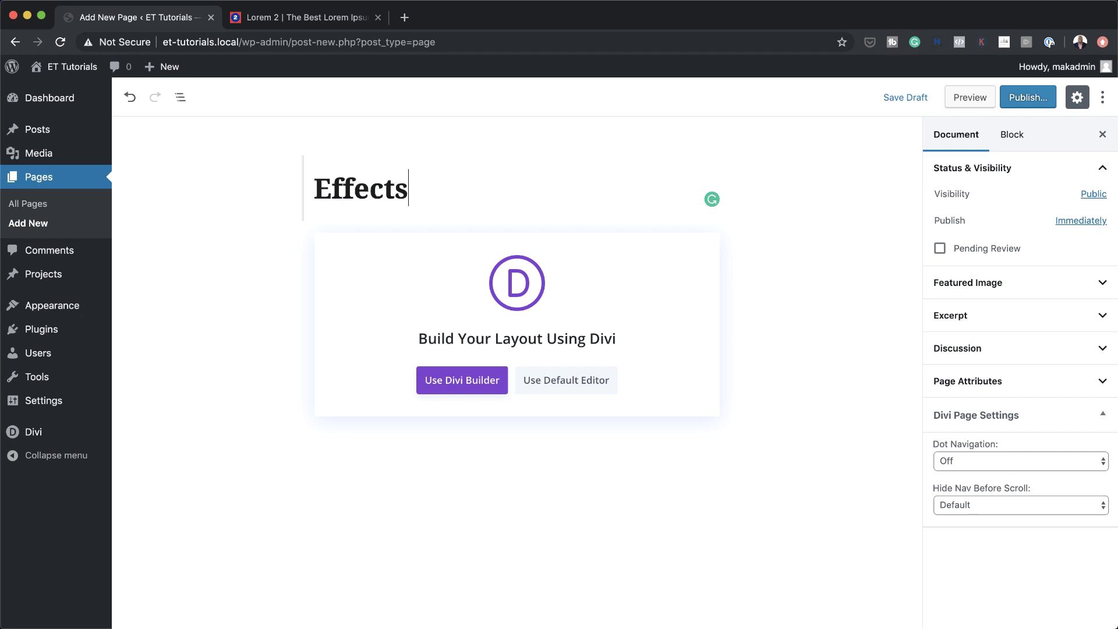
pyautogui.click(477, 386)
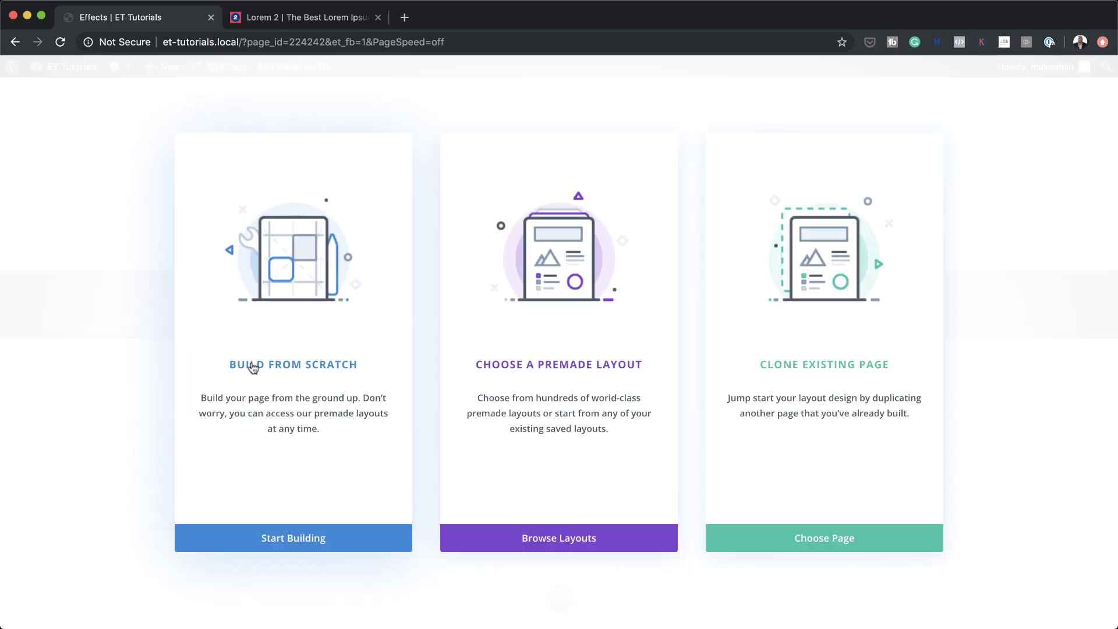
pyautogui.click(317, 367)
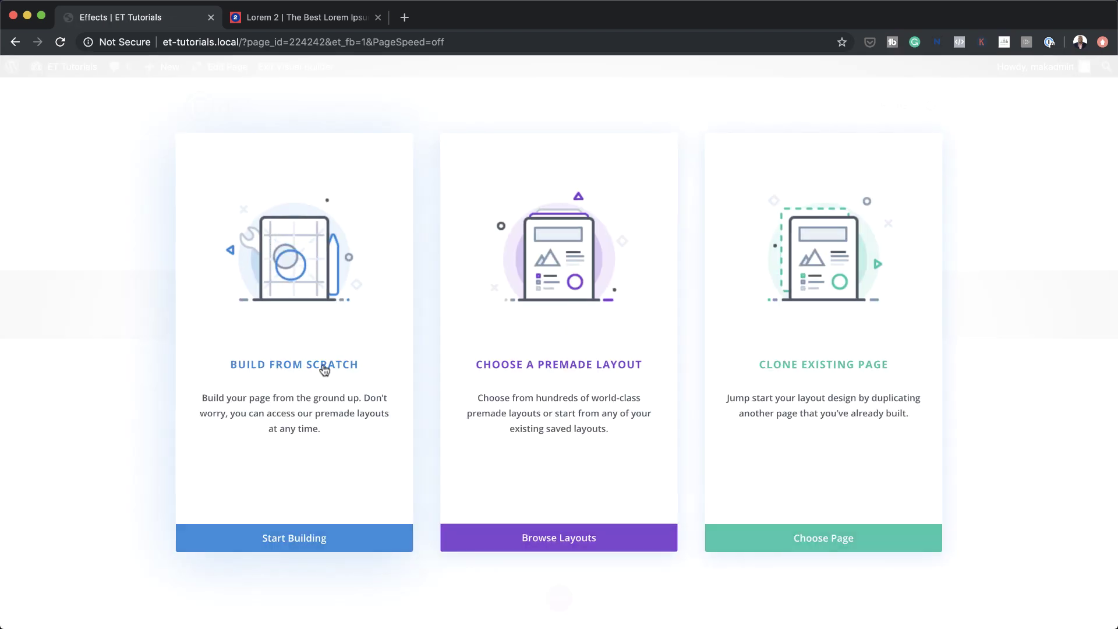
pyautogui.click(676, 234)
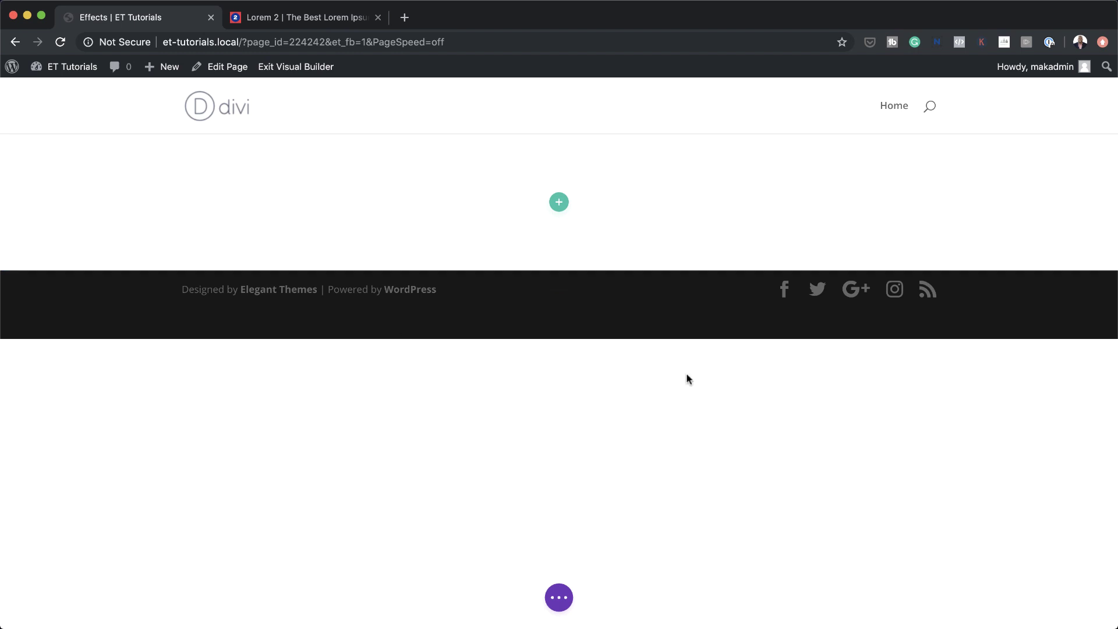
# Set the empty section's top and bottom margins to 200px, linking the two values.
pyautogui.moveTo(38, 150)
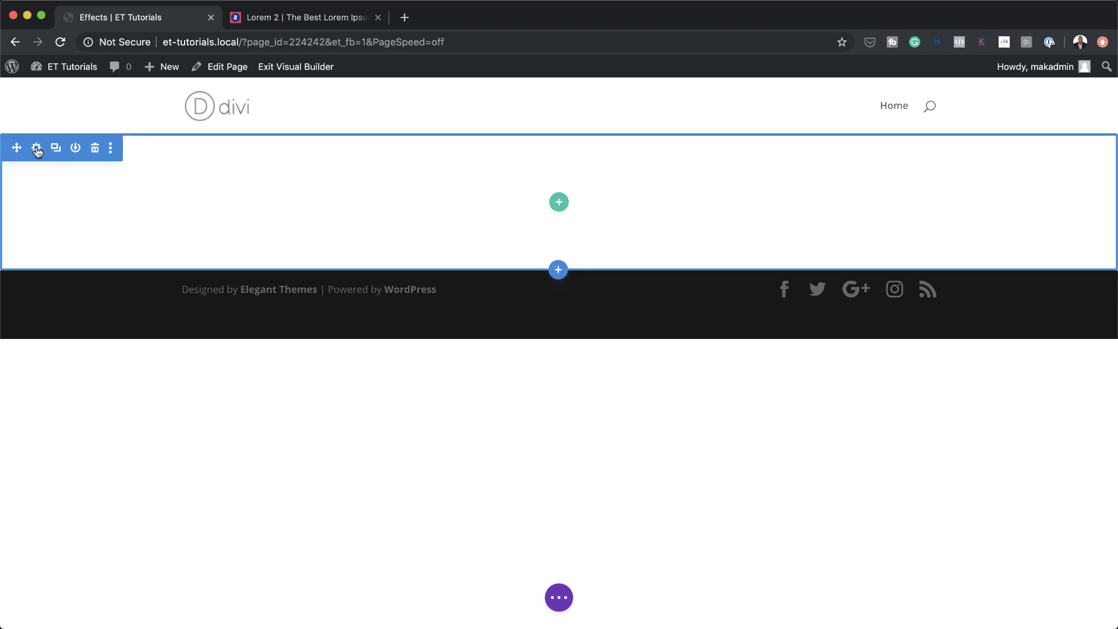
pyautogui.click(36, 149)
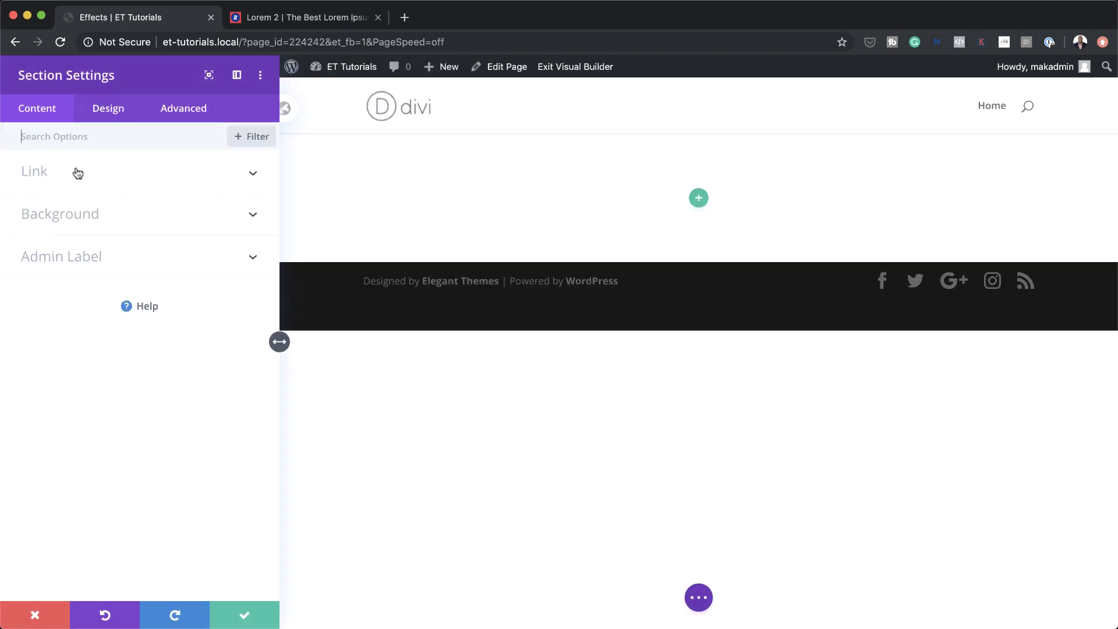
pyautogui.click(120, 111)
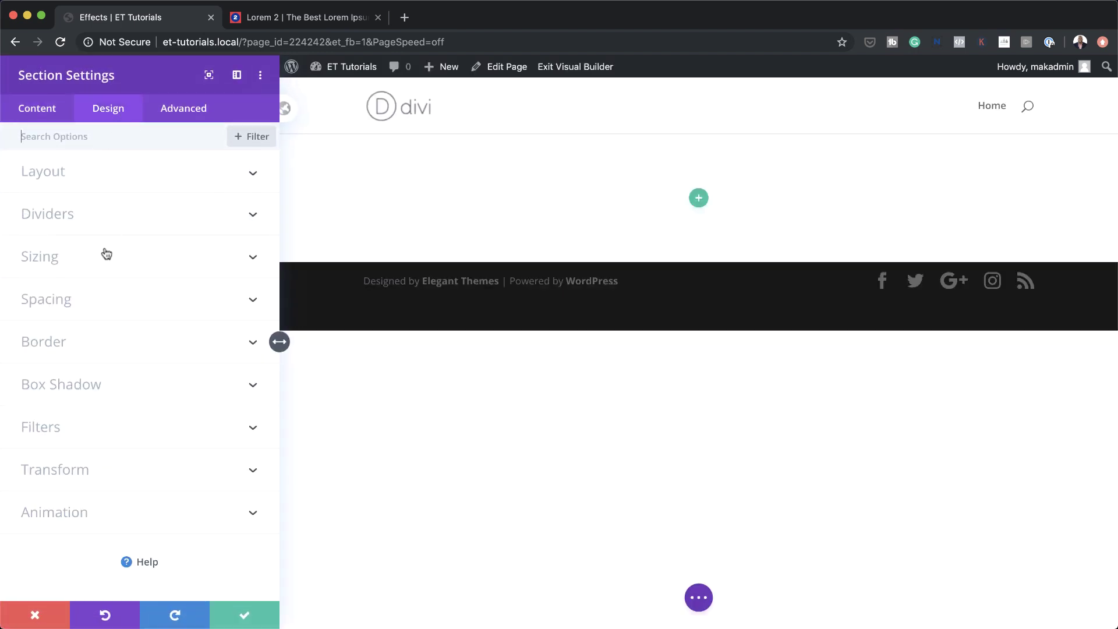
pyautogui.click(96, 295)
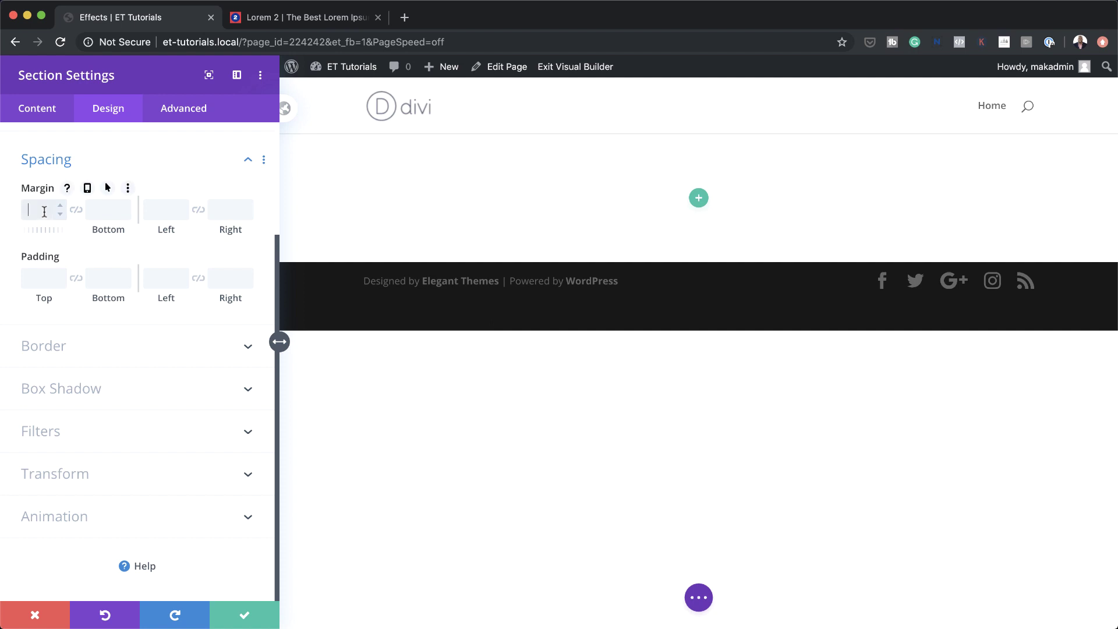
pyautogui.click(44, 212)
pyautogui.write('200')
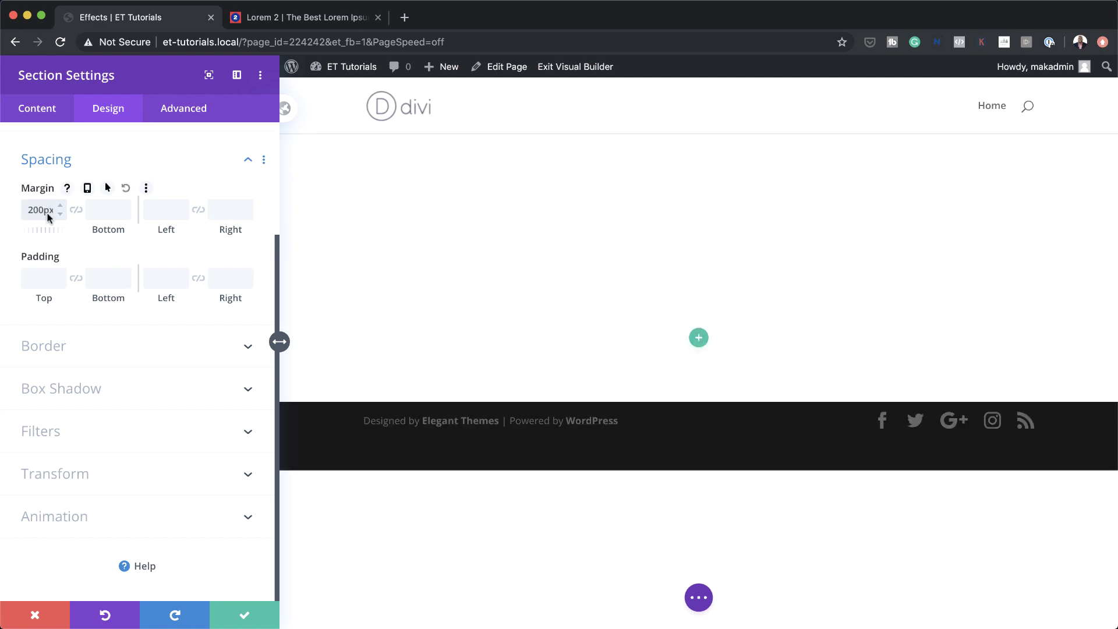
pyautogui.click(77, 212)
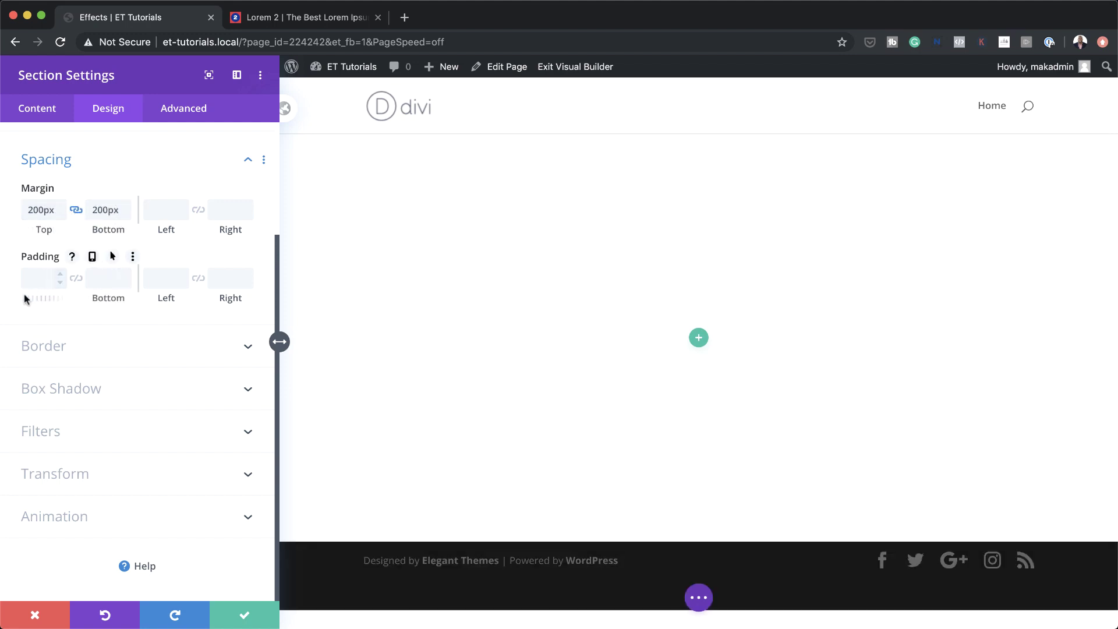
# Set the section's linked top and bottom padding to 0px and save the section settings.
pyautogui.click(32, 278)
pyautogui.click(77, 281)
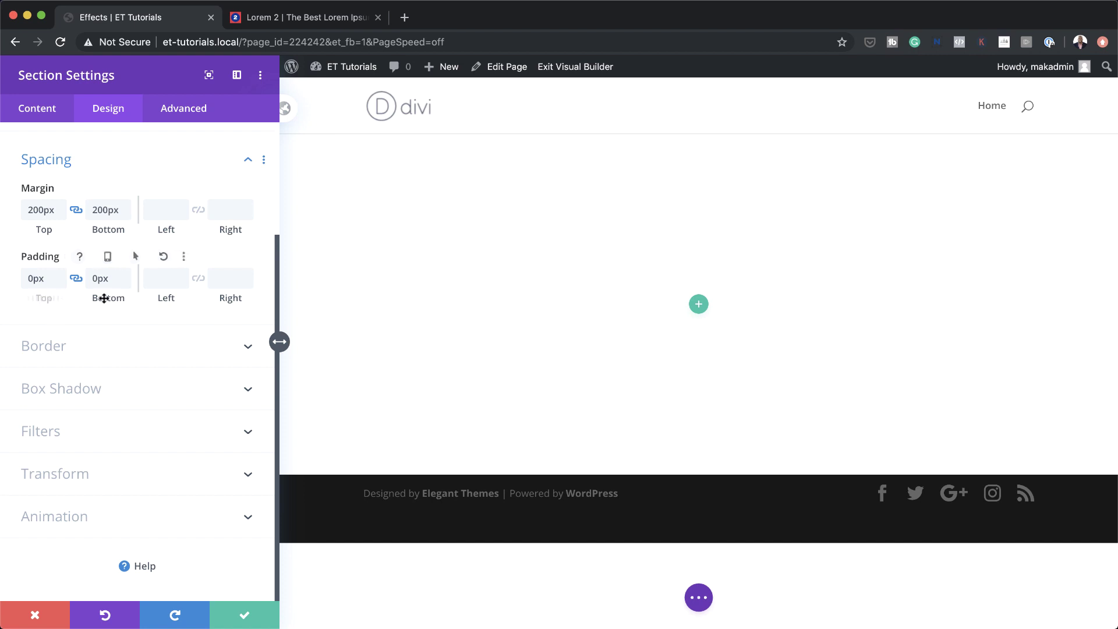
pyautogui.click(245, 620)
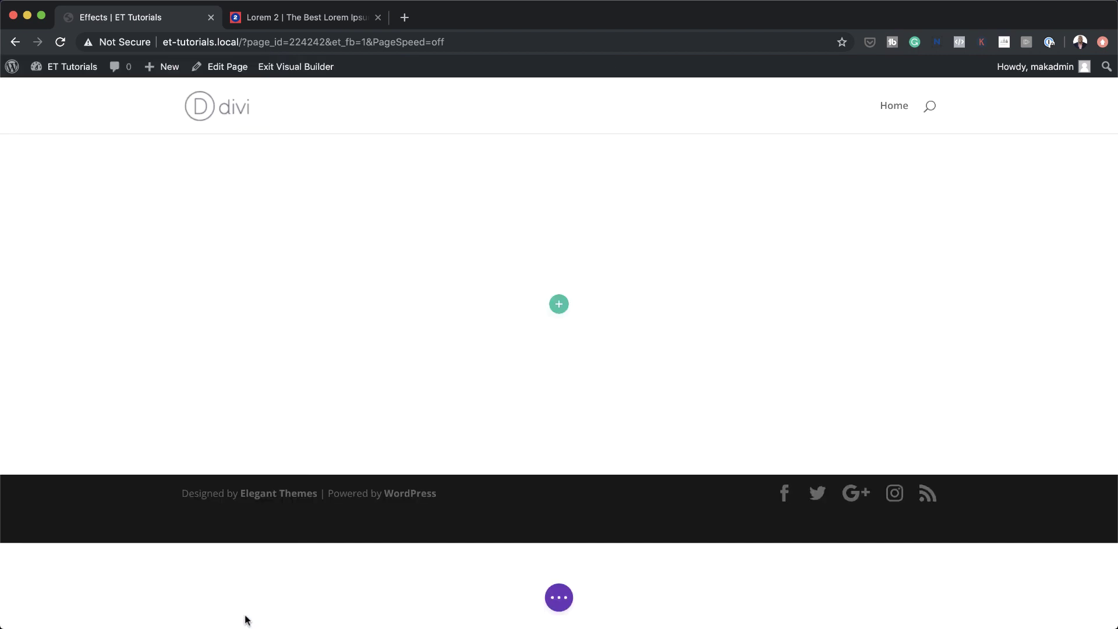
# Insert a row with two equal columns into the section, without adding a module.
pyautogui.click(558, 305)
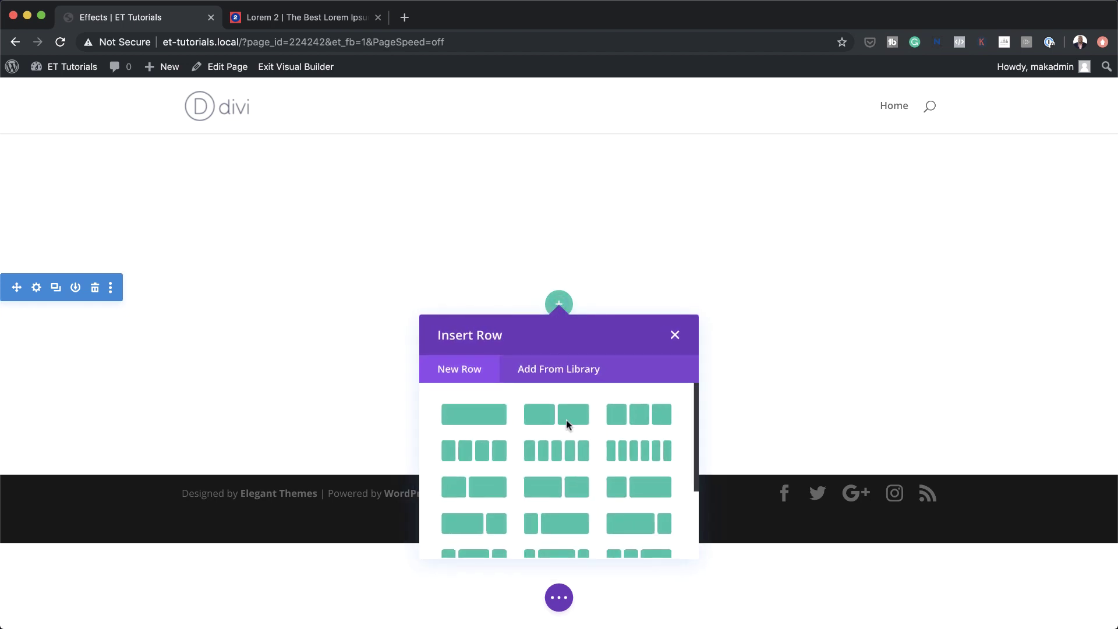
pyautogui.click(569, 417)
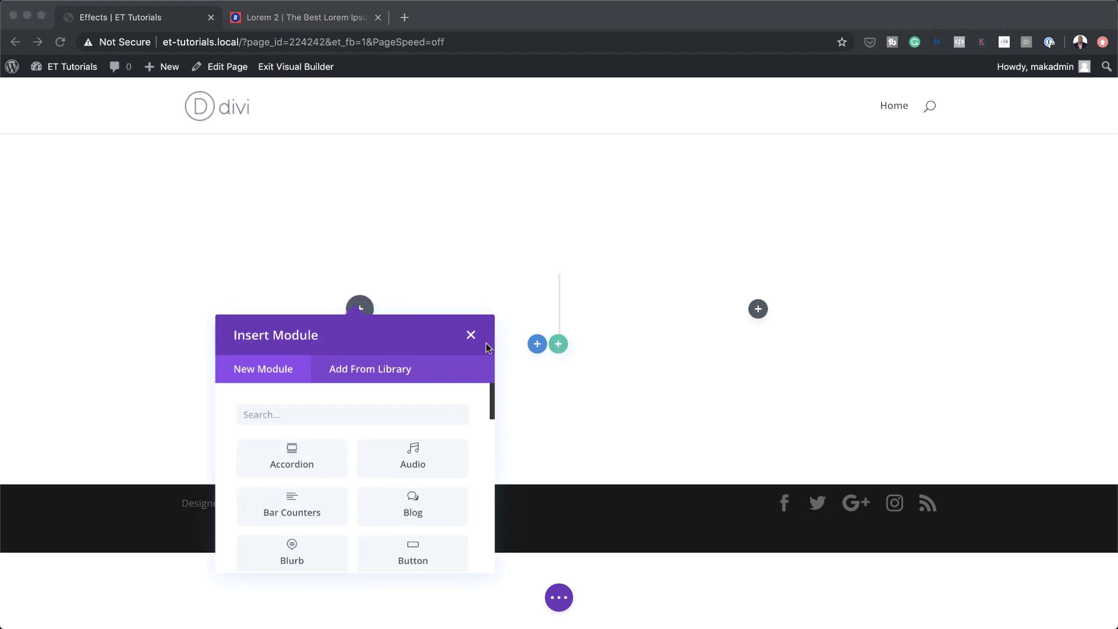
pyautogui.click(471, 336)
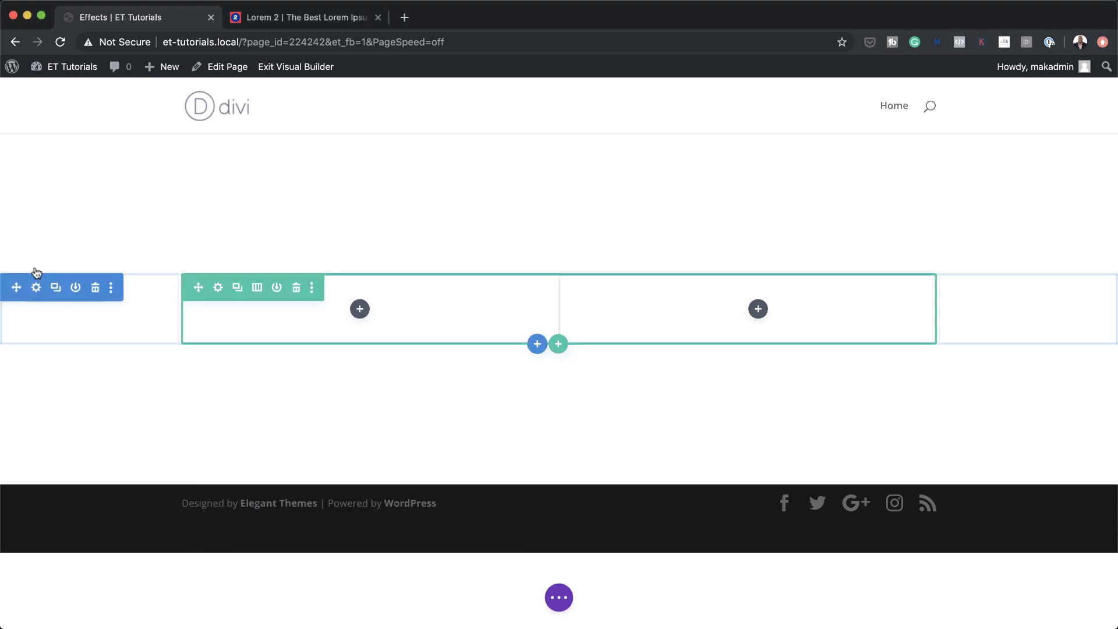
# Give the row's second column the background color #efefef and return to the row settings.
pyautogui.click(218, 288)
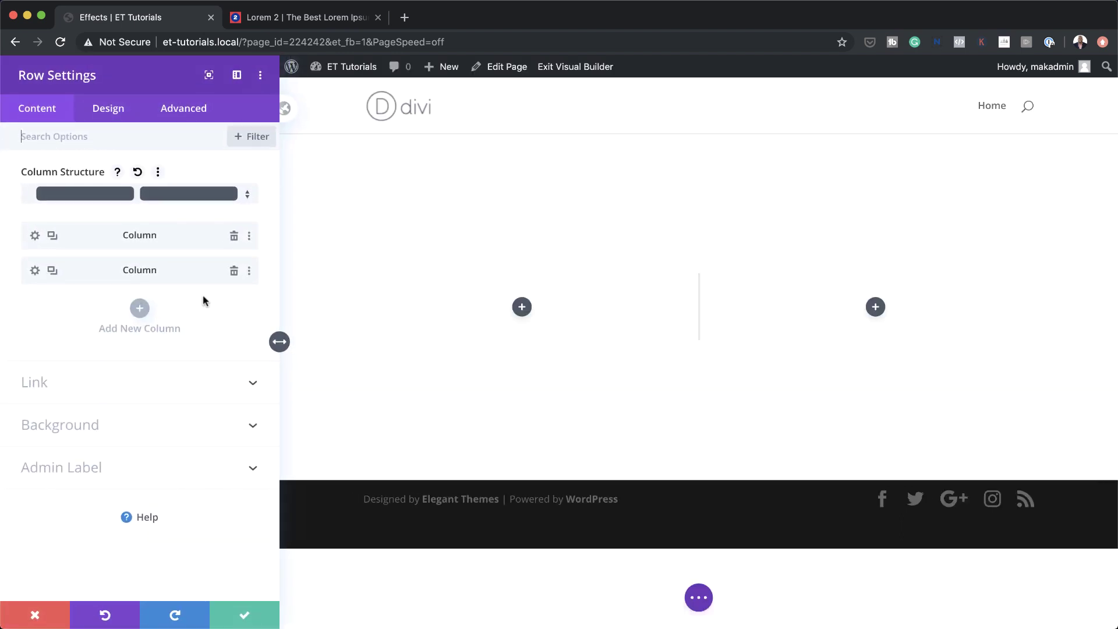
pyautogui.click(35, 271)
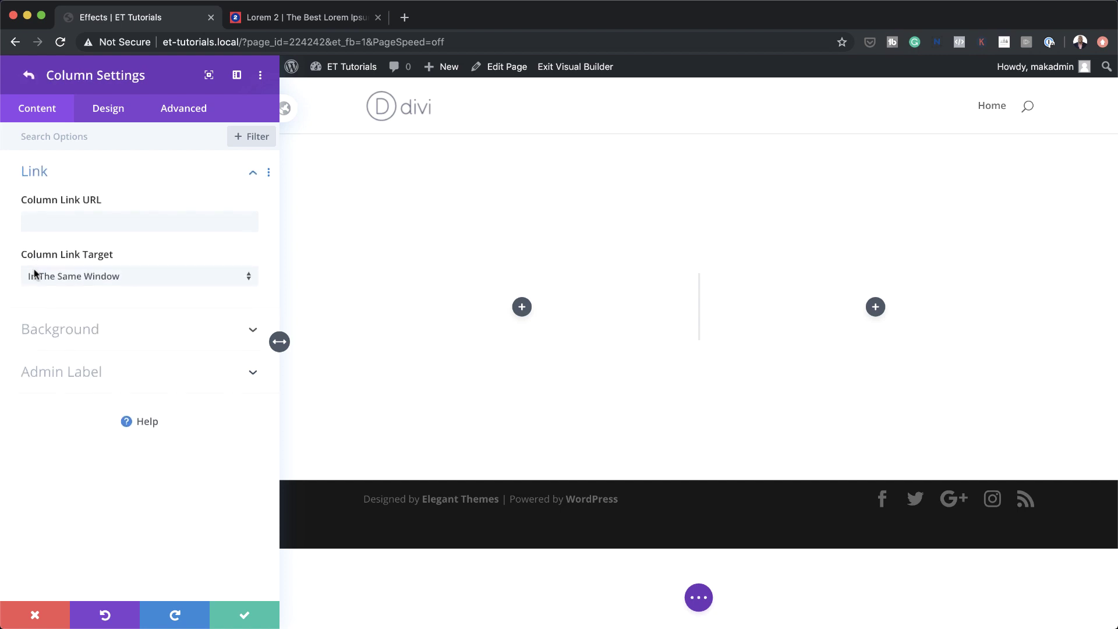
pyautogui.click(75, 329)
pyautogui.click(138, 342)
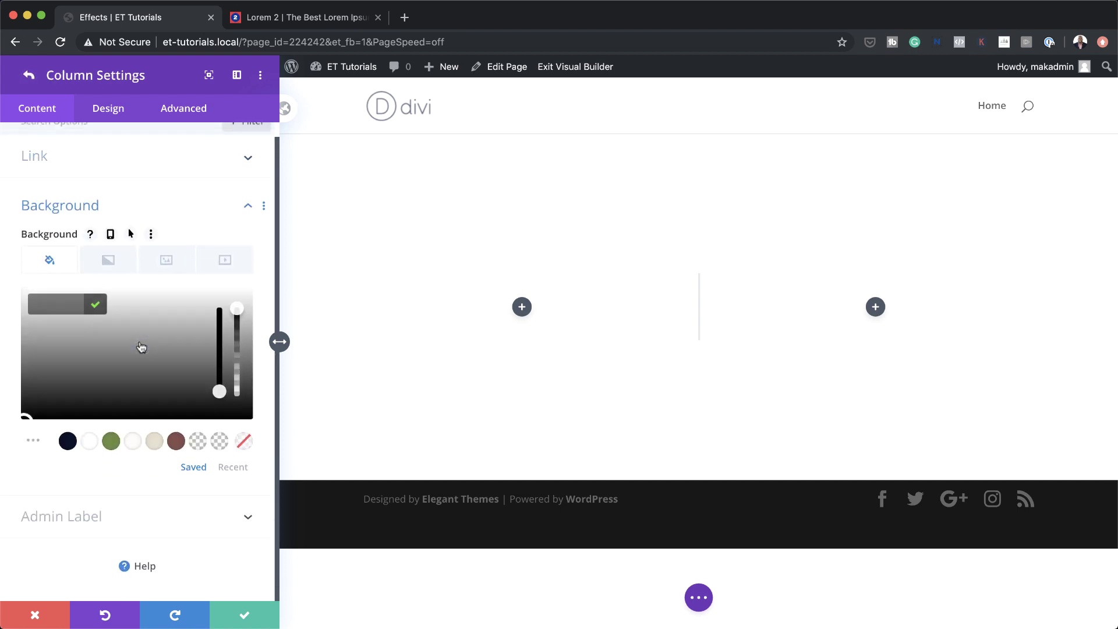
pyautogui.click(66, 309)
pyautogui.write('#efefef')
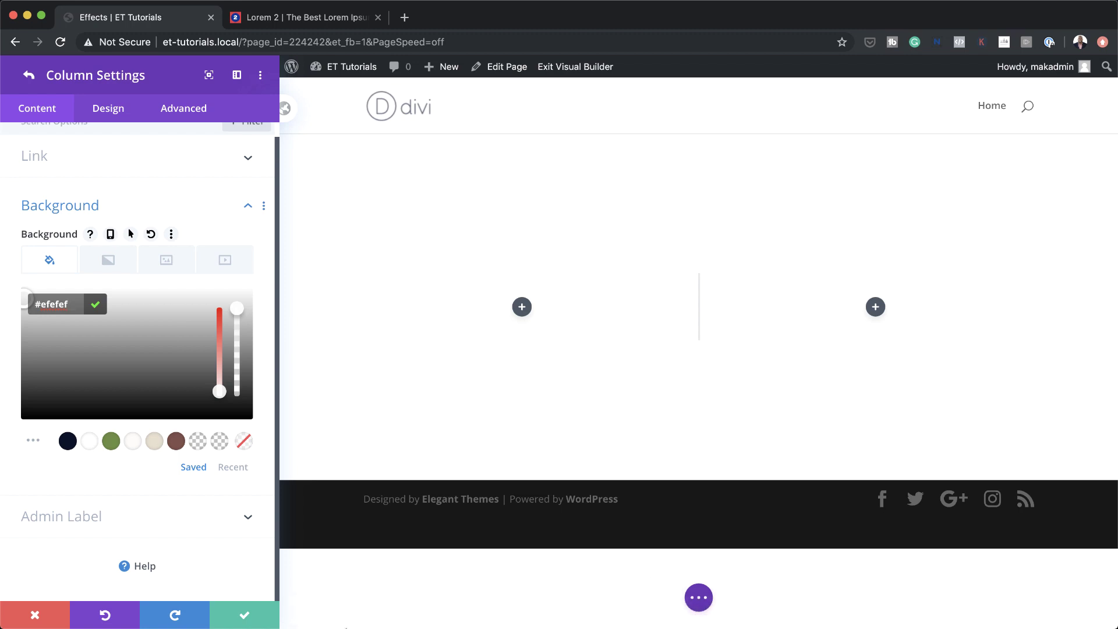
pyautogui.click(30, 75)
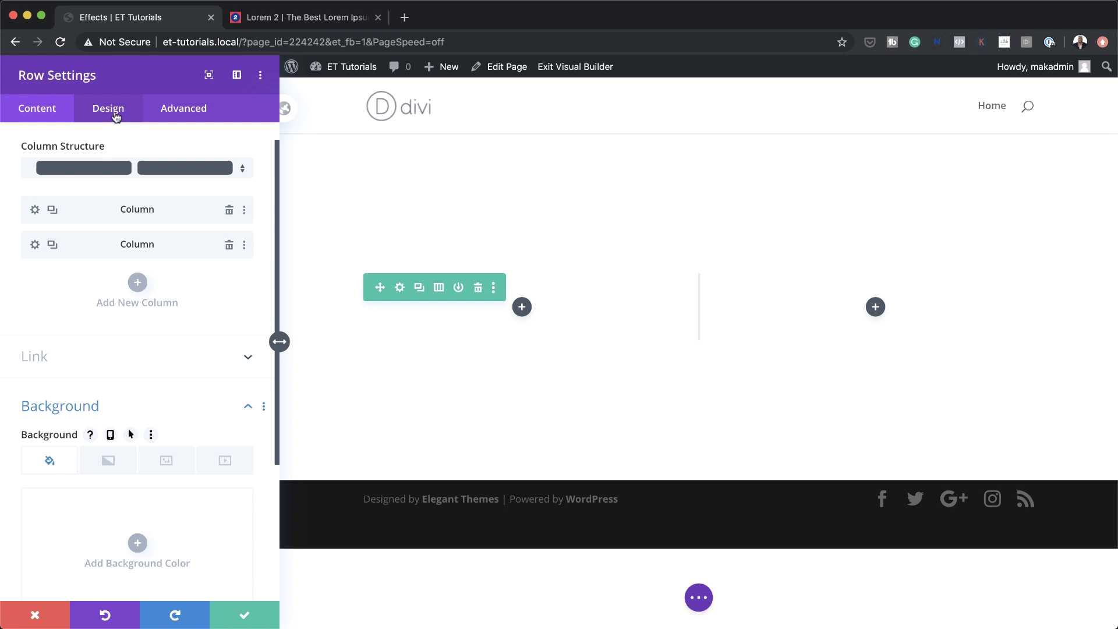
# Enable a custom gutter width of 1 for the row and equalize its column heights.
pyautogui.click(116, 116)
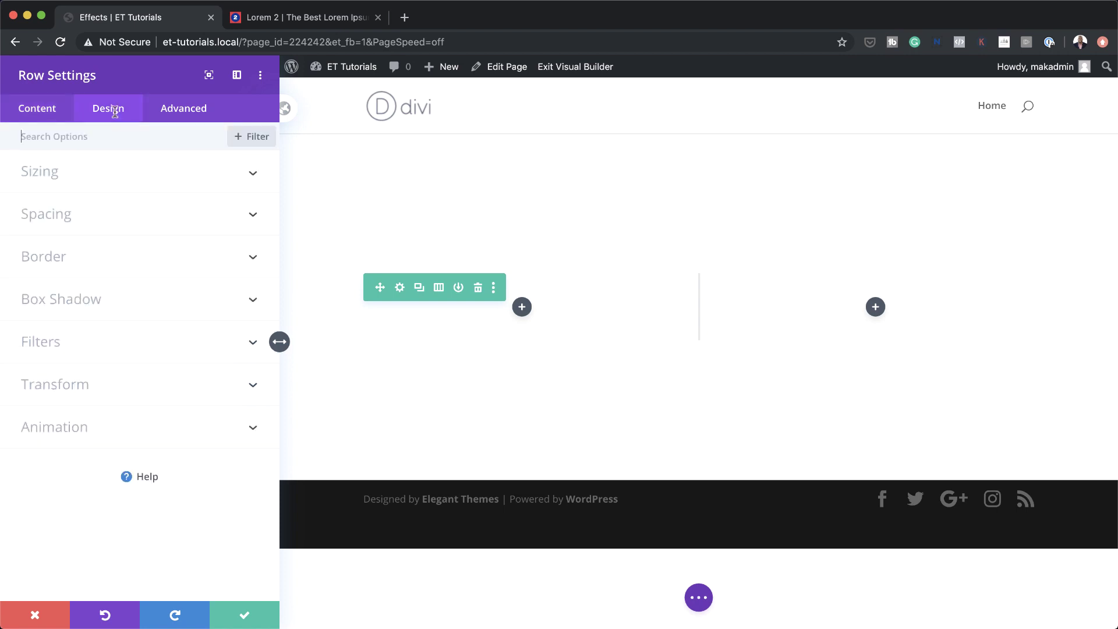
pyautogui.click(73, 174)
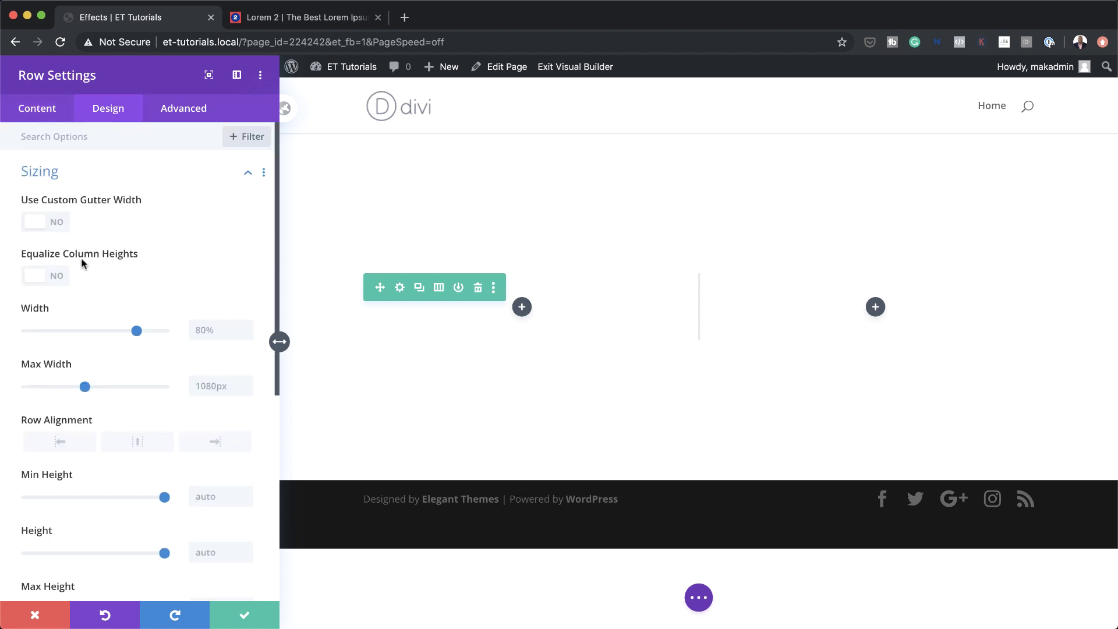
pyautogui.click(69, 228)
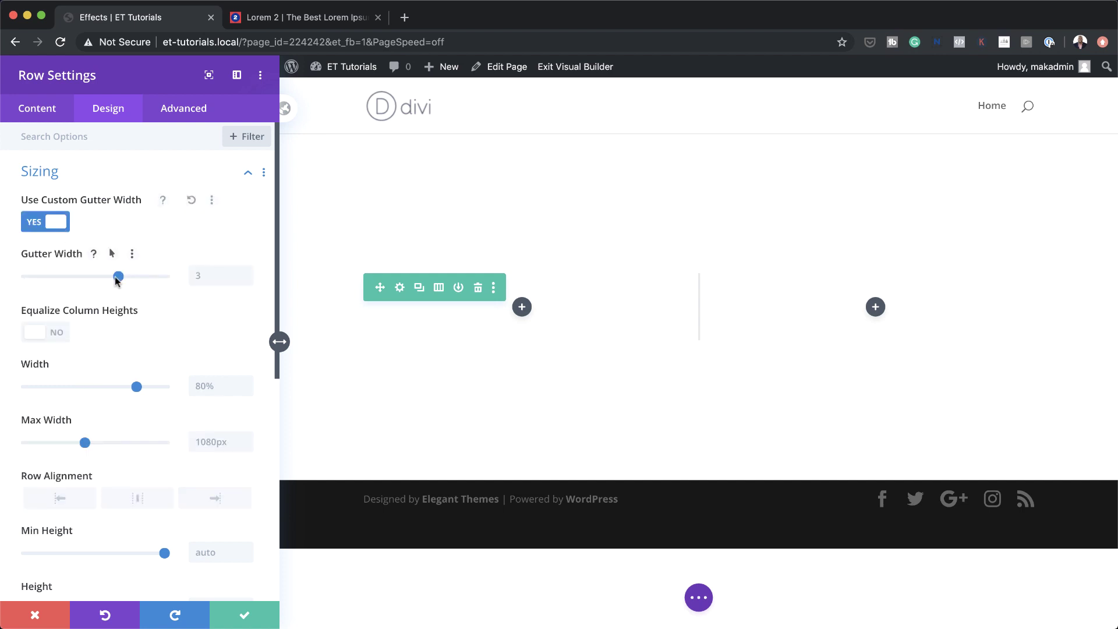
pyautogui.moveTo(115, 277); pyautogui.dragTo(36, 281)
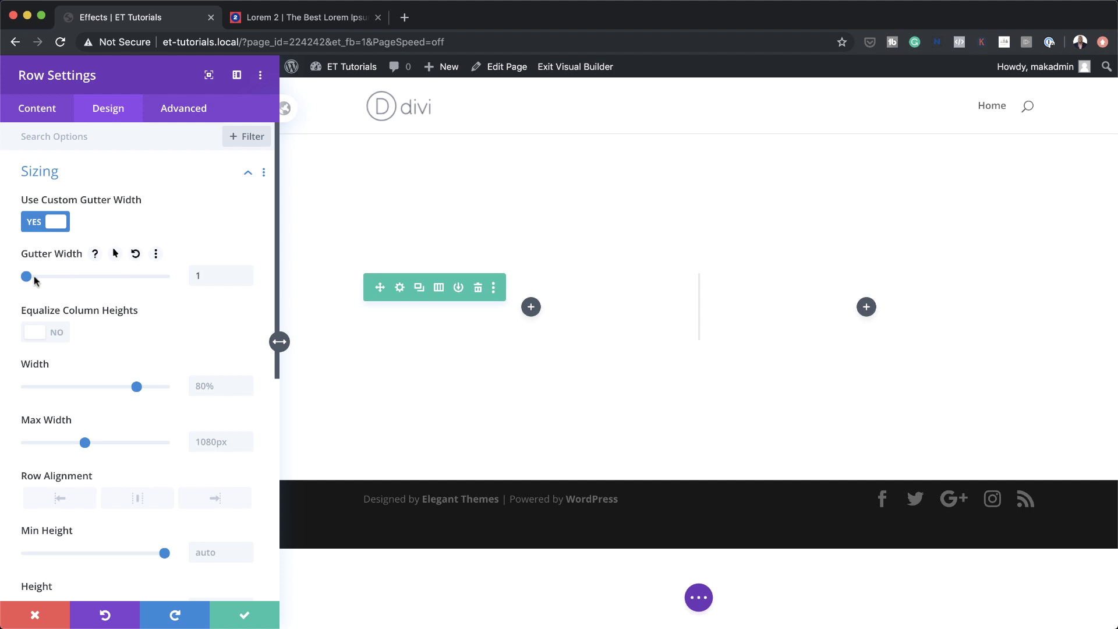
pyautogui.scroll(-1, 125, 354)
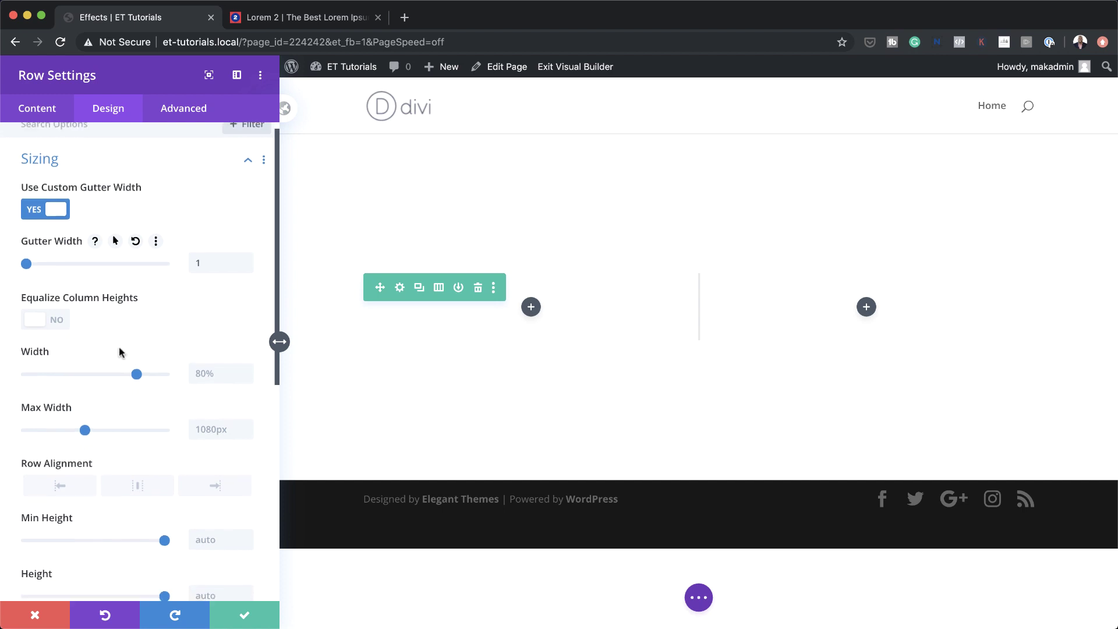
pyautogui.click(57, 320)
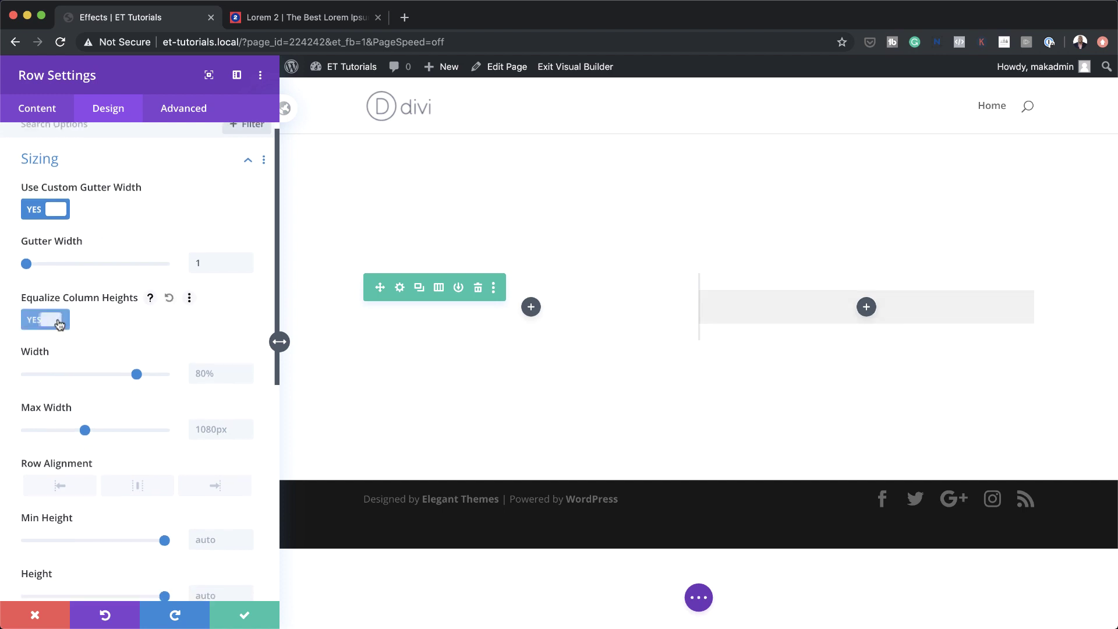
# Set both the row's width and its maximum width to 100%.
pyautogui.scroll(-2, 118, 323)
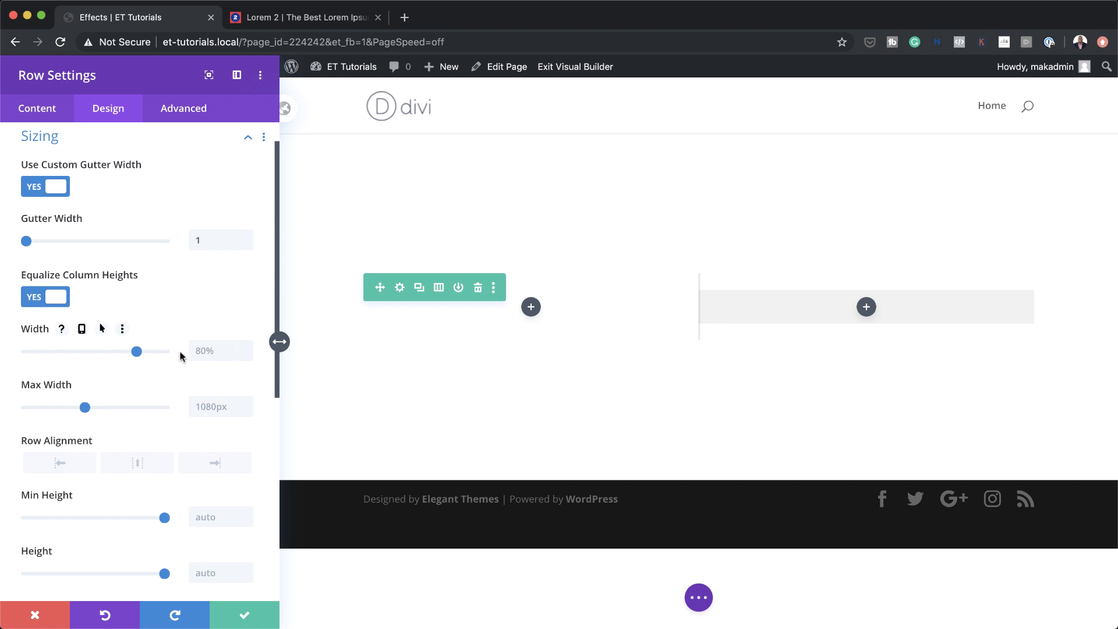
pyautogui.moveTo(138, 351); pyautogui.dragTo(209, 359)
pyautogui.doubleClick(225, 349)
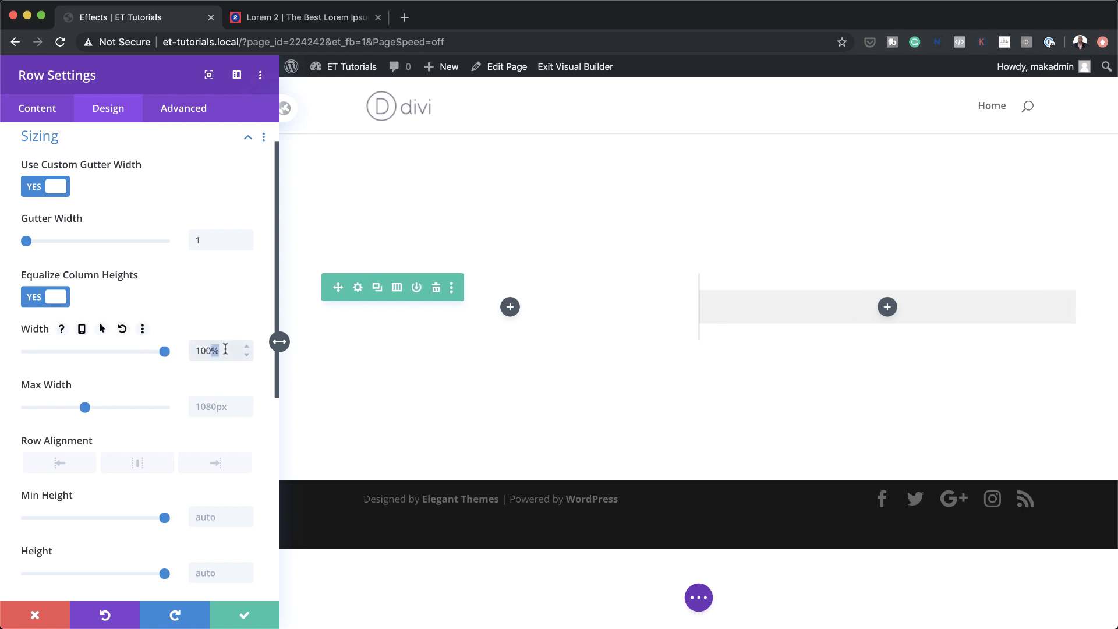
pyautogui.tripleClick(222, 348)
pyautogui.click(211, 406)
pyautogui.click(231, 433)
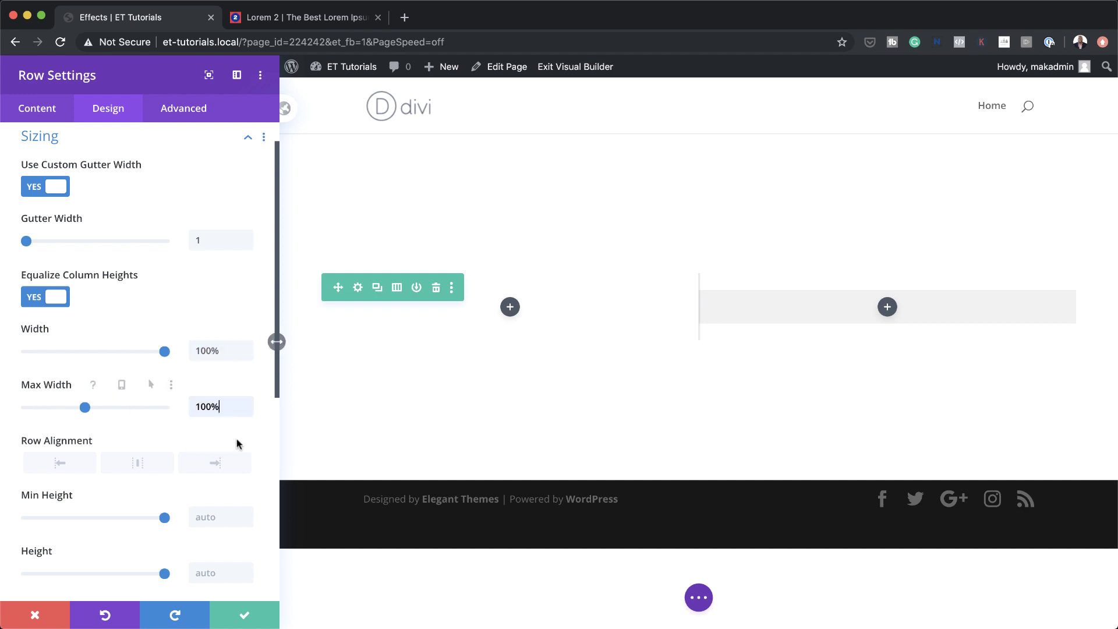
# Set the row's top and bottom padding to 0px, linking the two values.
pyautogui.scroll(-5, 180, 484)
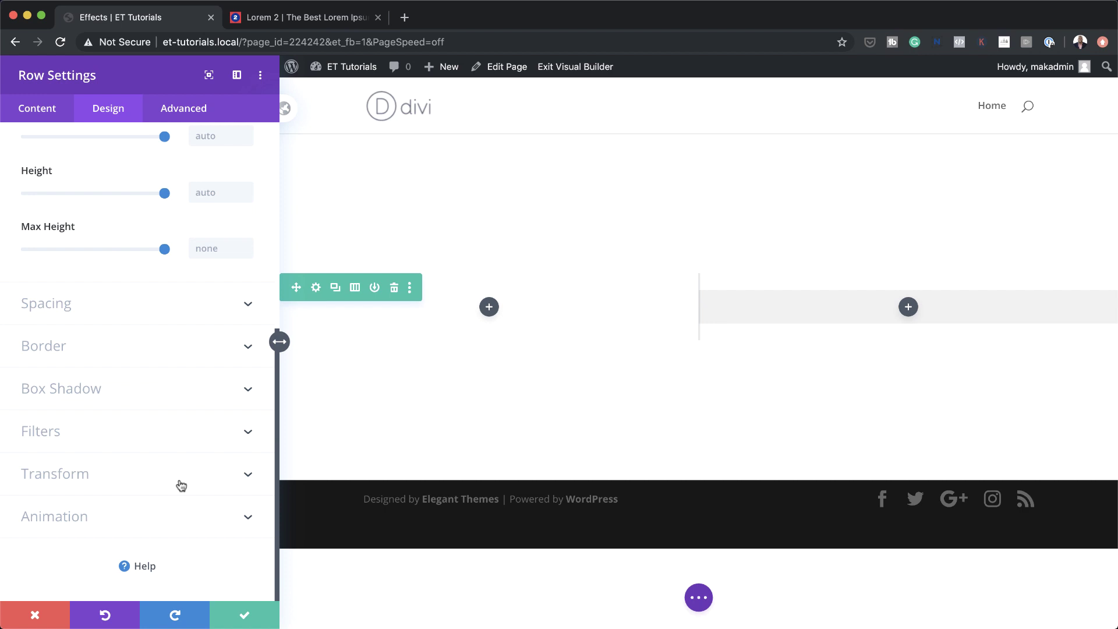
pyautogui.click(80, 307)
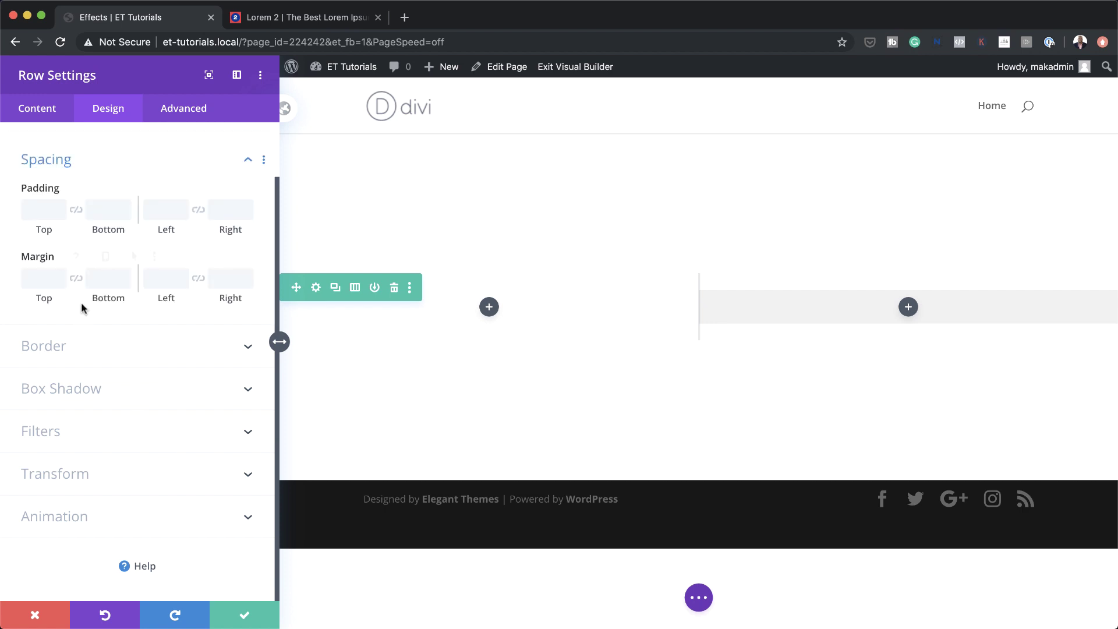
pyautogui.click(43, 209)
pyautogui.write('0')
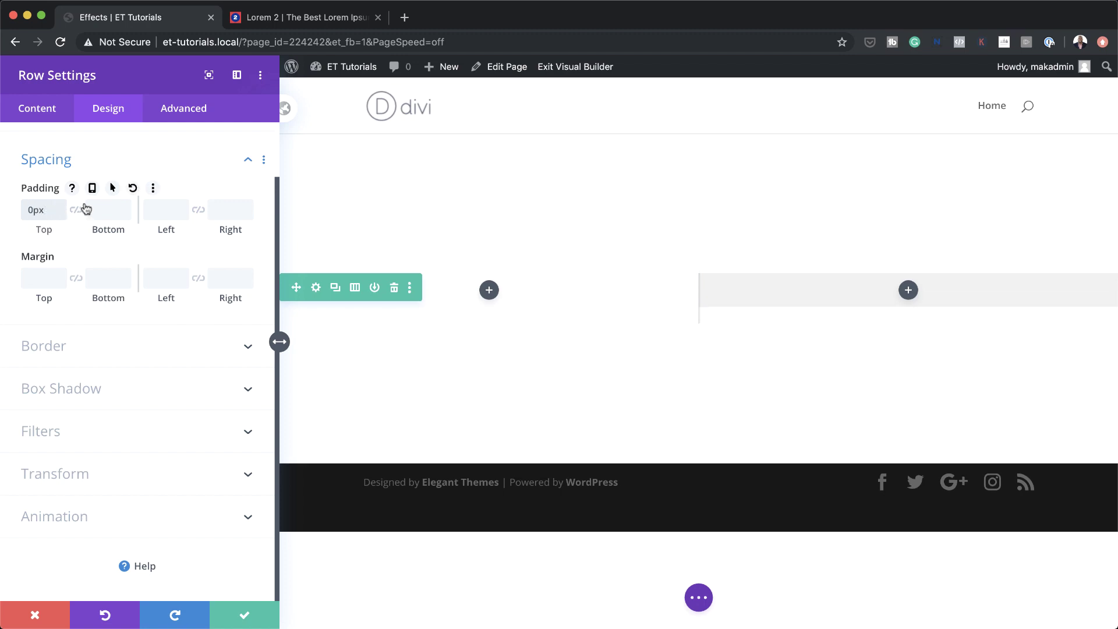
pyautogui.click(76, 210)
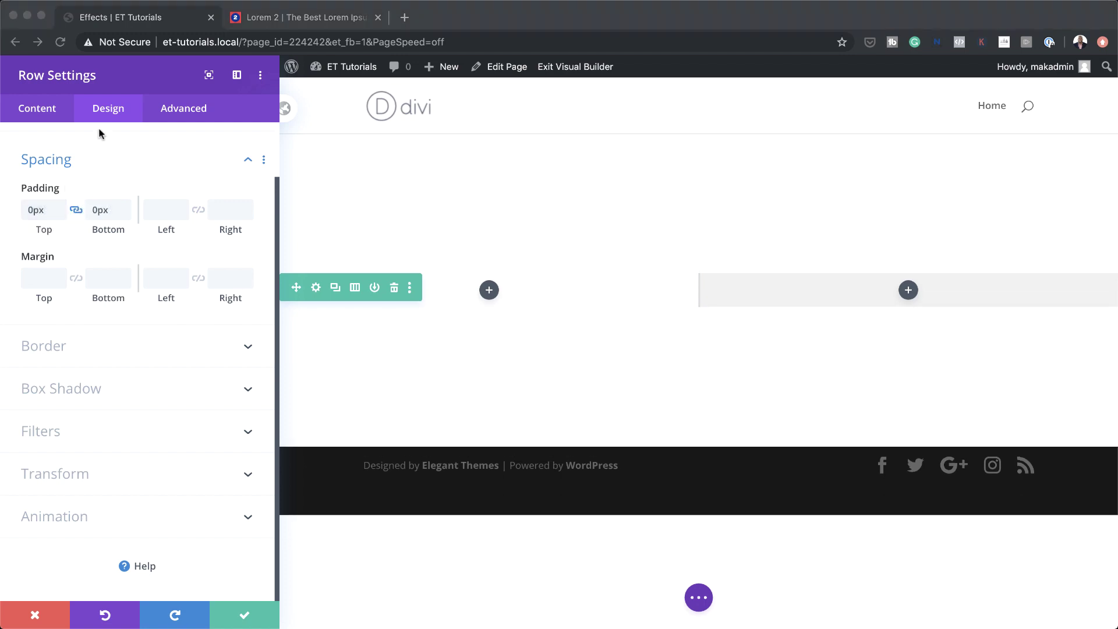
# Set the second column's top and bottom padding to 10vw, linking the two values.
pyautogui.click(52, 111)
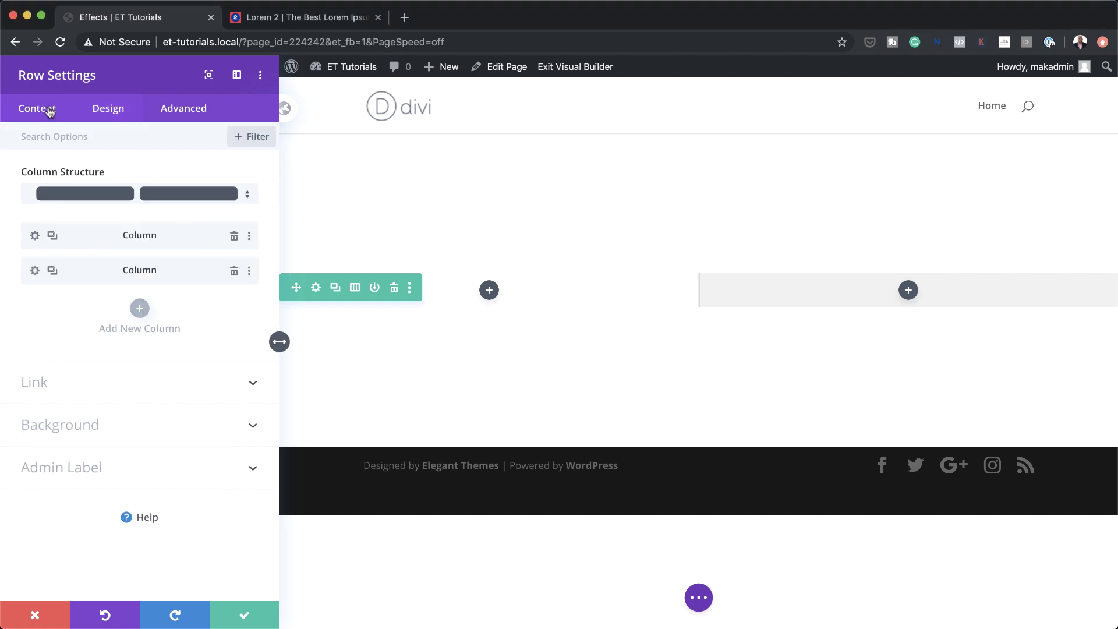
pyautogui.click(35, 271)
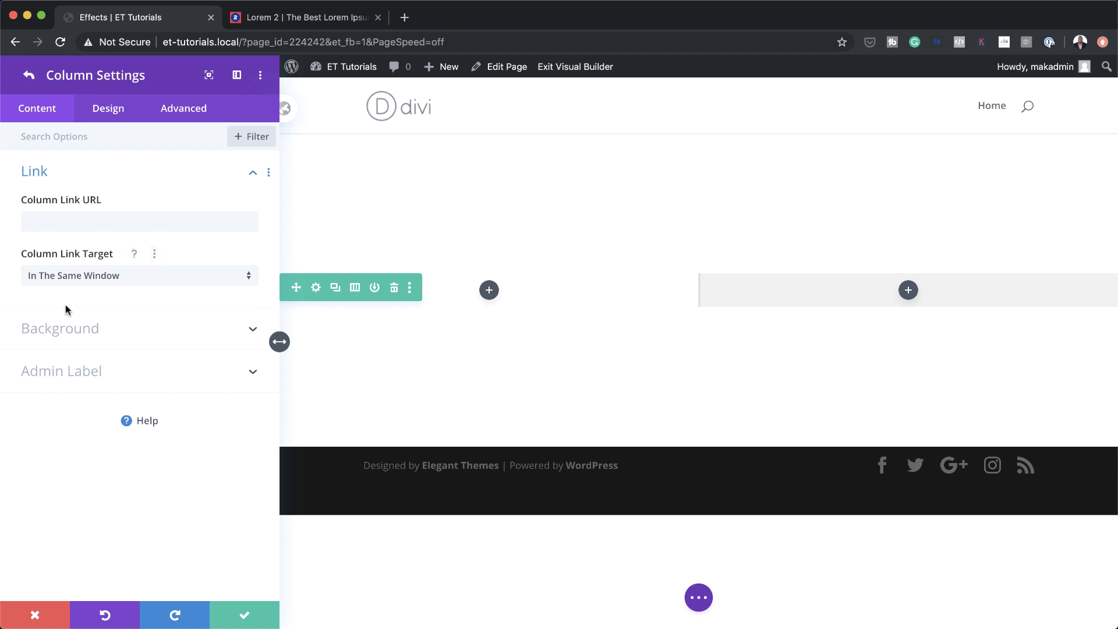
pyautogui.click(119, 111)
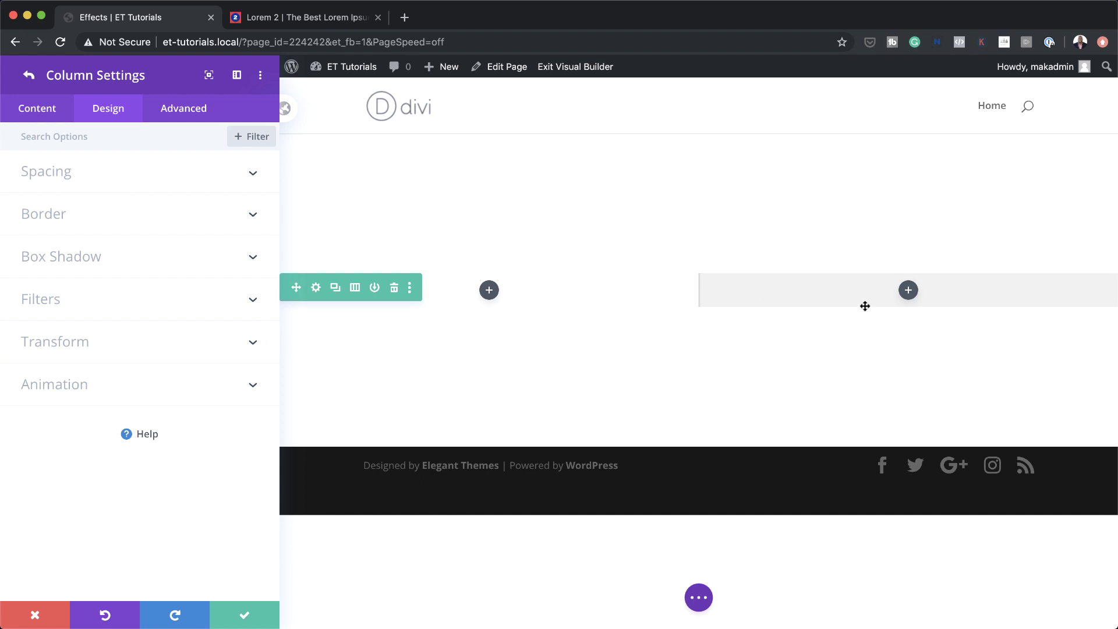
pyautogui.click(103, 175)
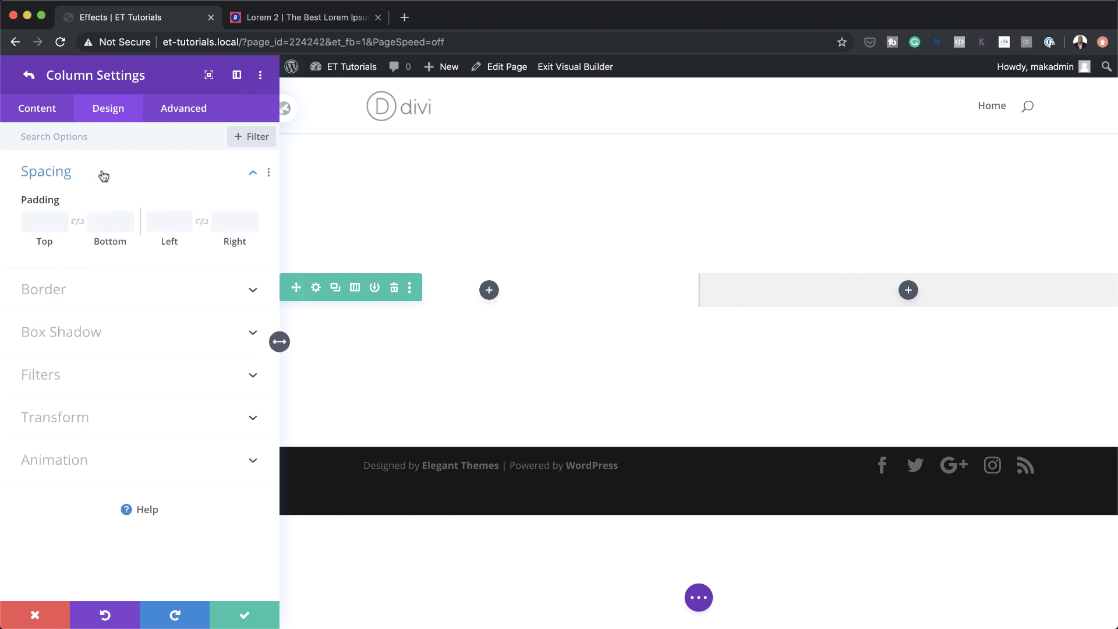
pyautogui.click(35, 225)
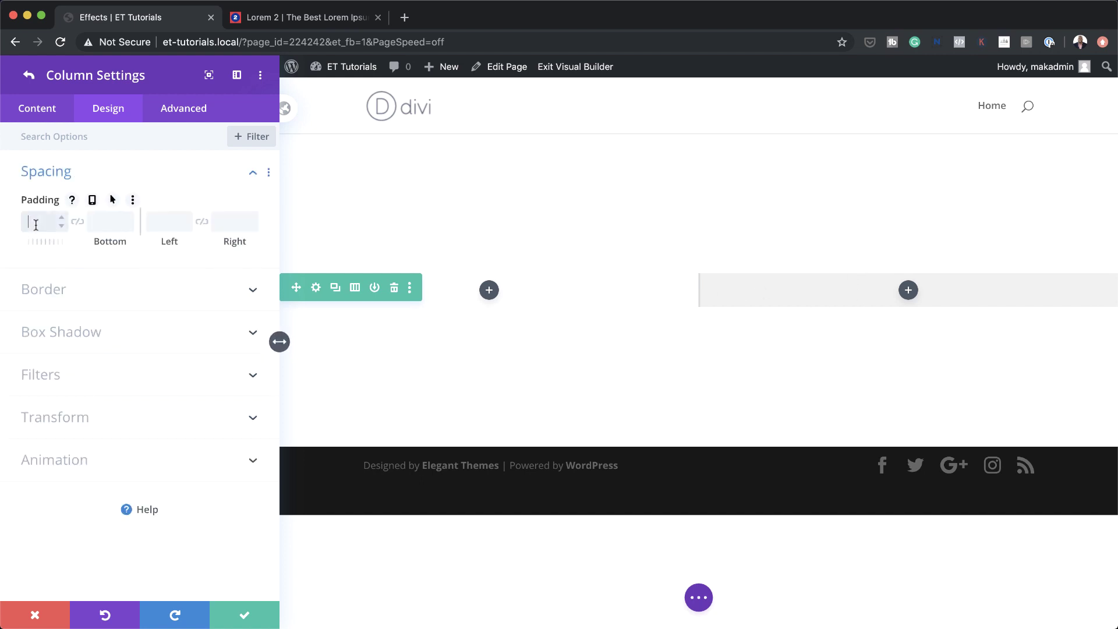
pyautogui.write('10vw')
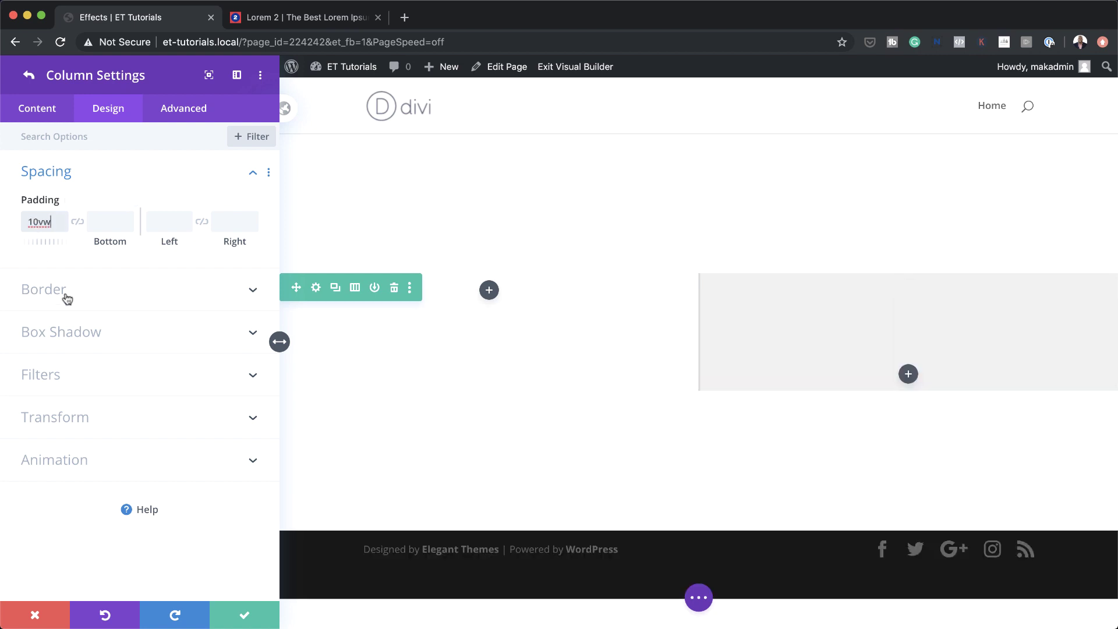
pyautogui.click(77, 223)
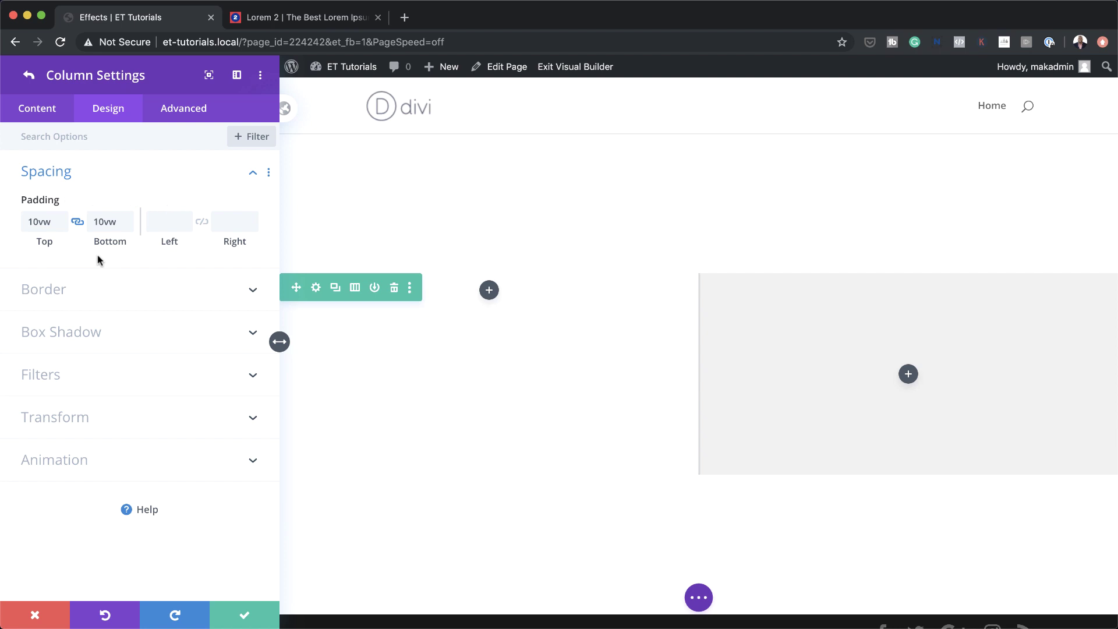
# Set the second column's left and right padding to 5vw with linked values, and save the column and row settings.
pyautogui.click(170, 221)
pyautogui.write('5vw')
pyautogui.click(202, 223)
pyautogui.click(240, 616)
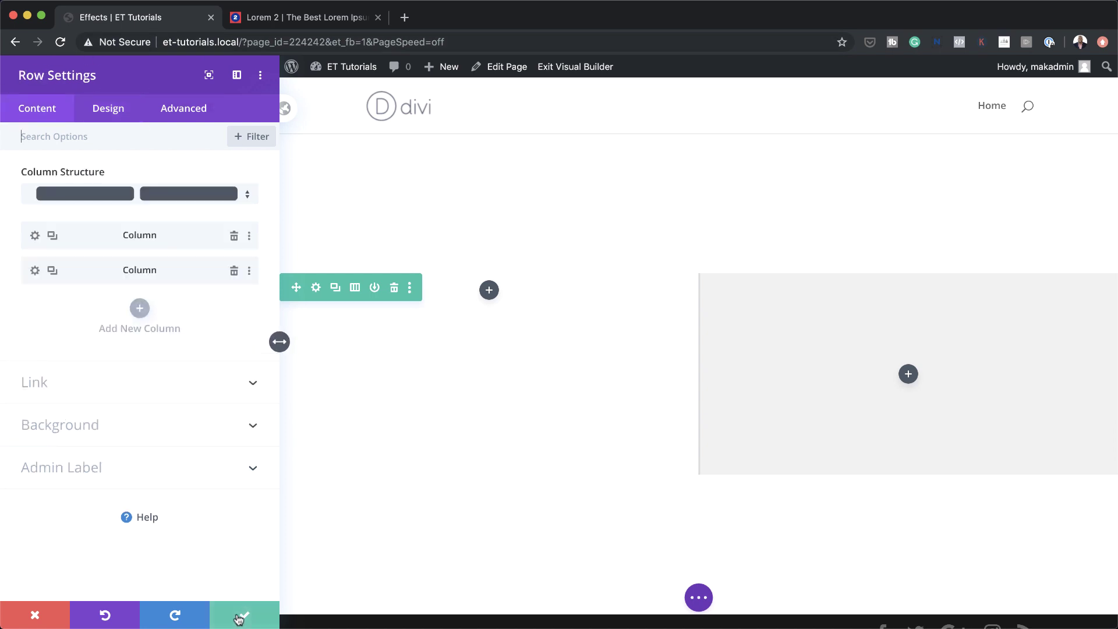
pyautogui.click(242, 617)
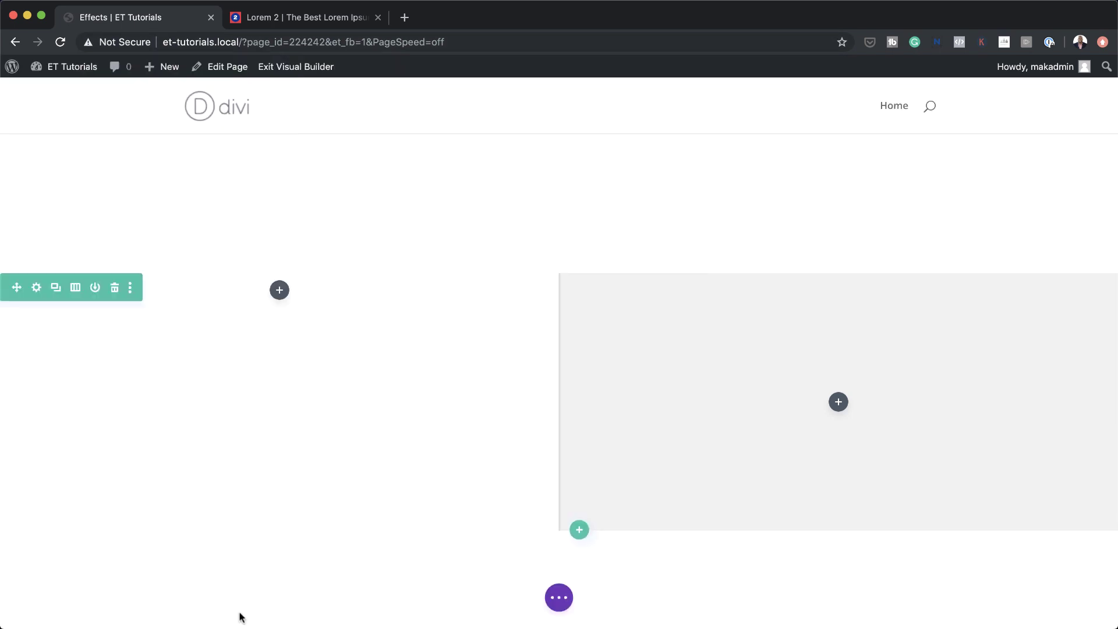
# Insert a Text module in the second column and replace its body text with "Lorem ipsum dolor".
pyautogui.click(840, 406)
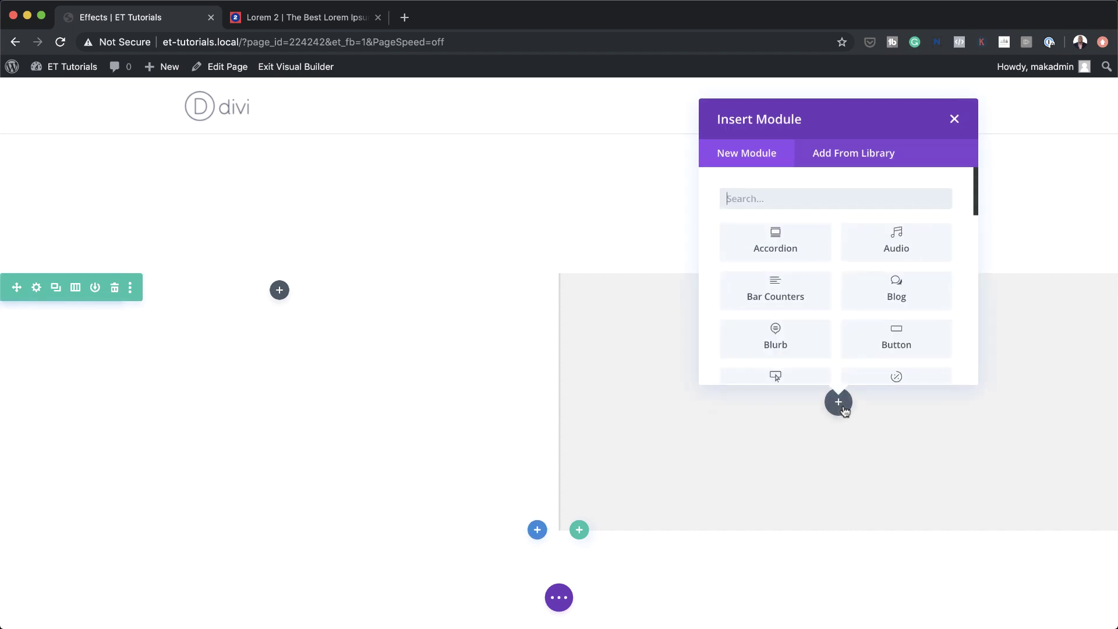
pyautogui.write('text')
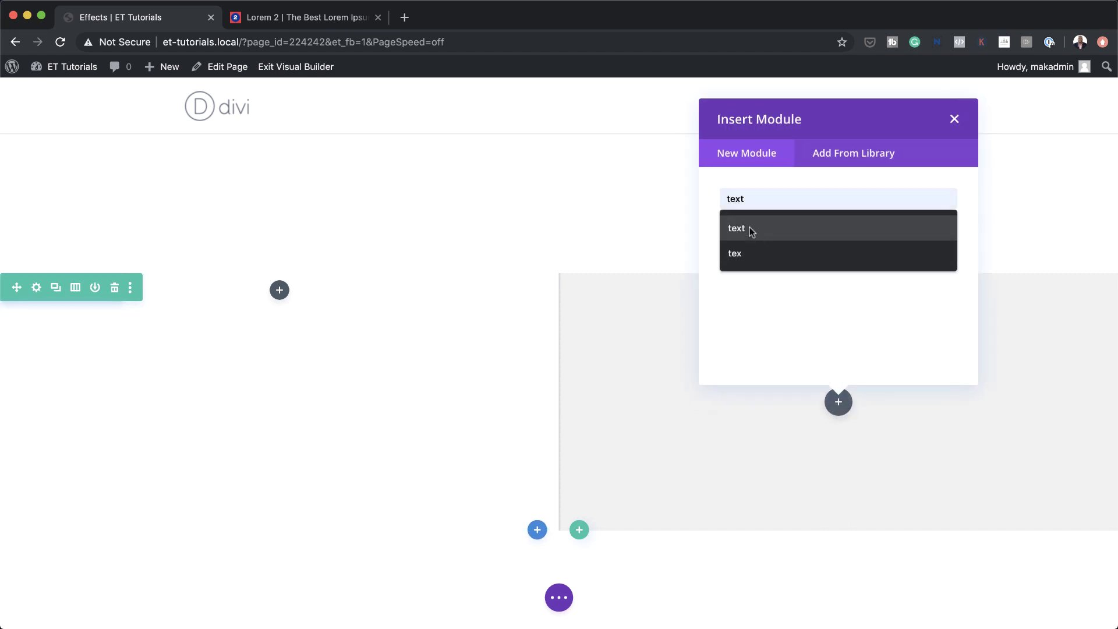
pyautogui.click(750, 227)
pyautogui.moveTo(28, 325); pyautogui.dragTo(206, 422)
pyautogui.write('Lorem ipsum dolor')
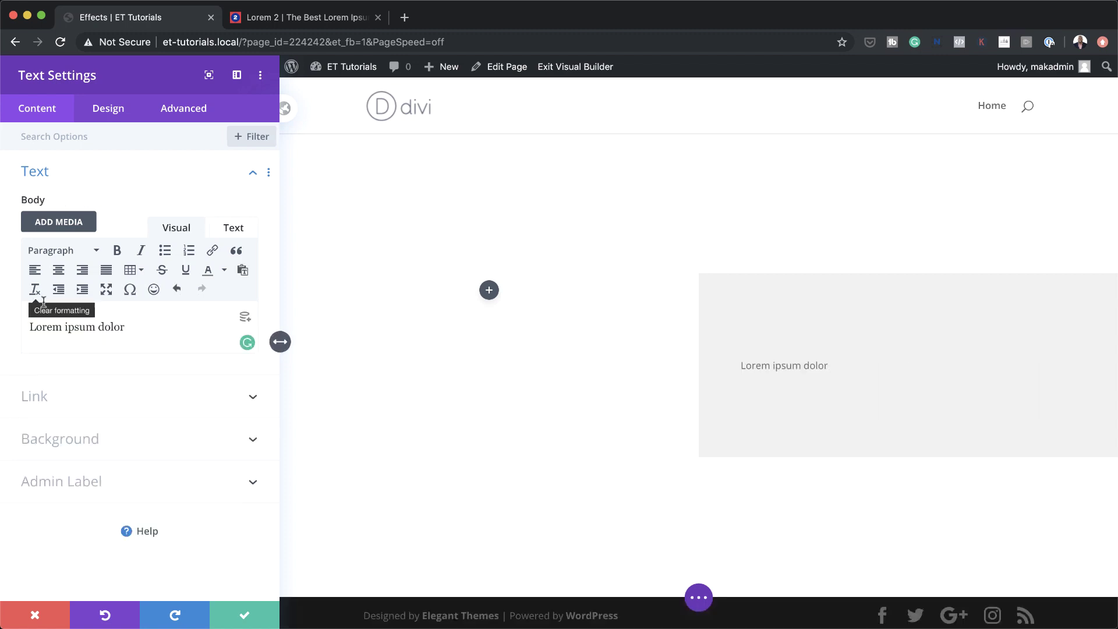
# Format the "Lorem ipsum dolor" body text as Heading 2.
pyautogui.moveTo(127, 327); pyautogui.dragTo(15, 328)
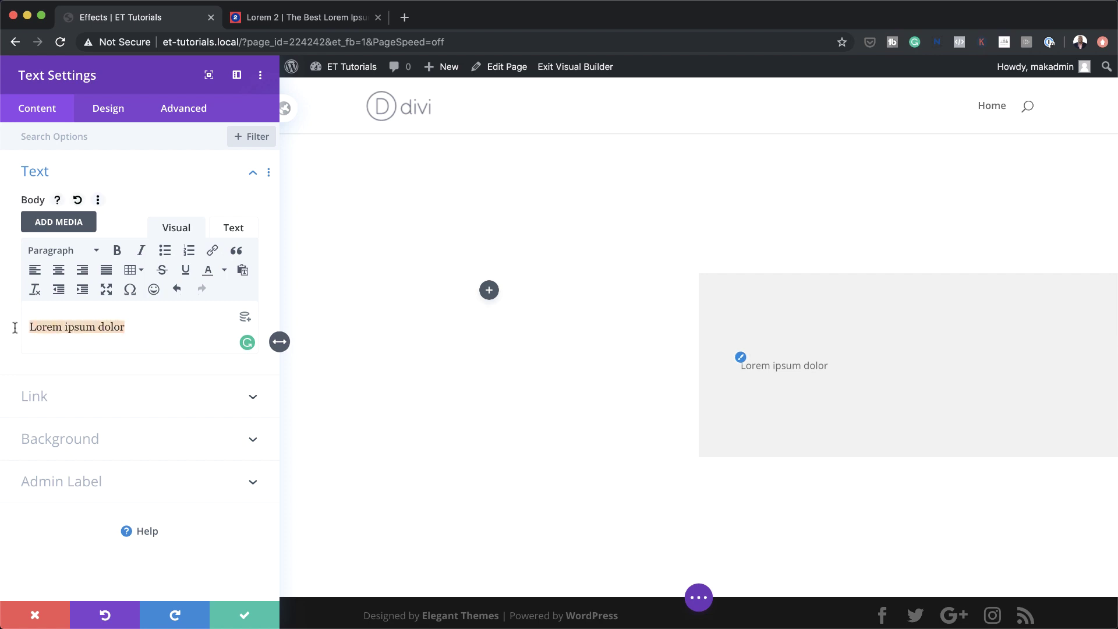
pyautogui.click(77, 252)
pyautogui.click(97, 336)
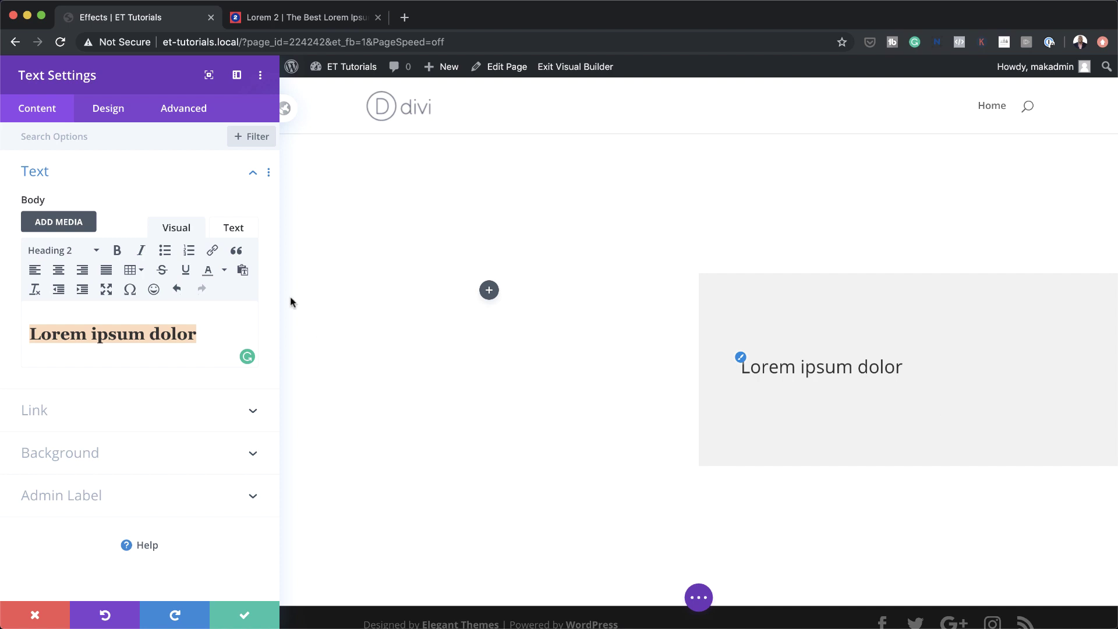
# Set the text module's Heading 2 font to Times New Roman with a Bold weight.
pyautogui.click(119, 116)
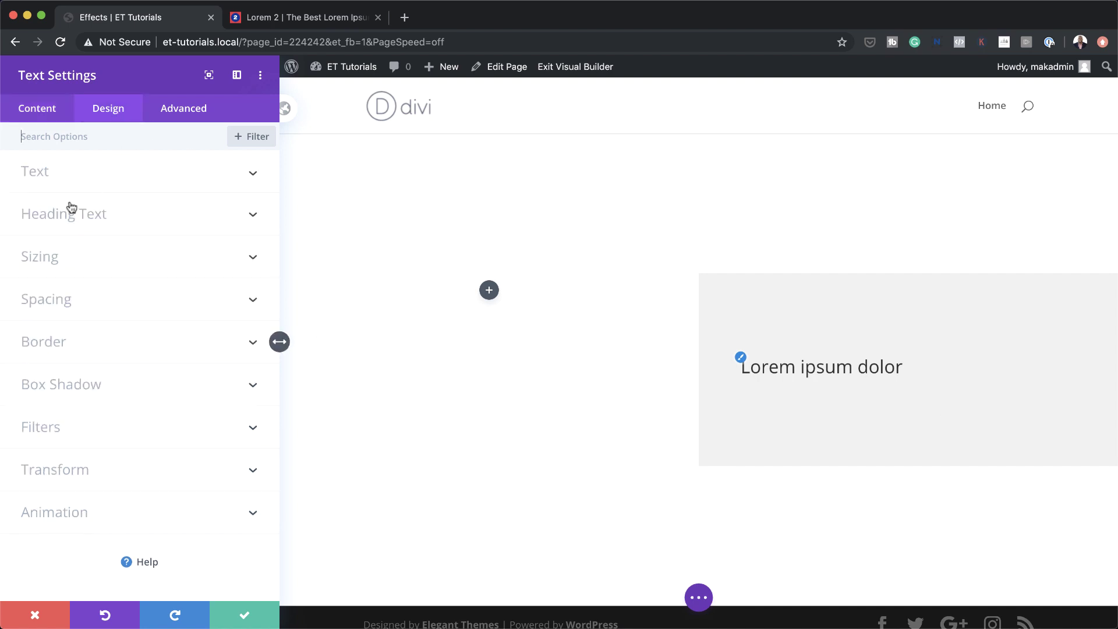
pyautogui.click(94, 214)
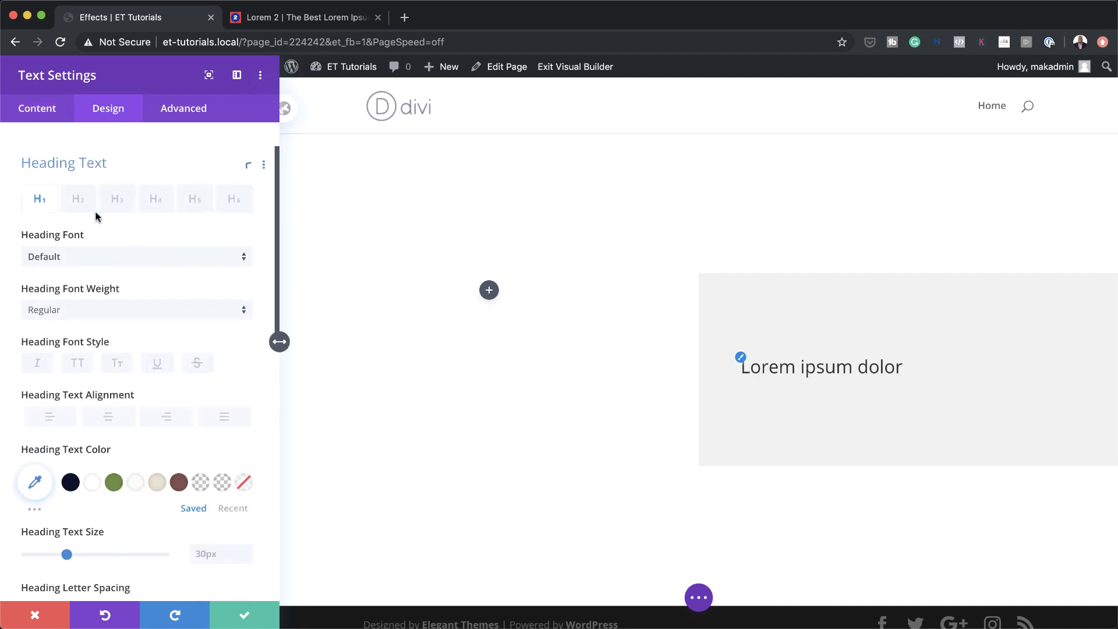
pyautogui.click(81, 182)
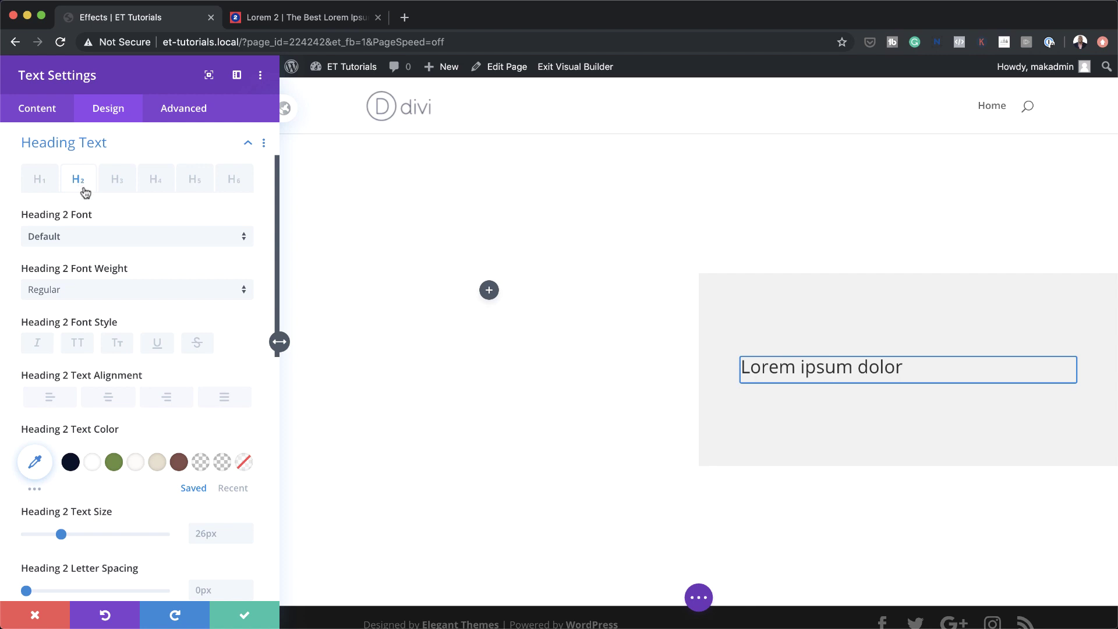
pyautogui.click(76, 240)
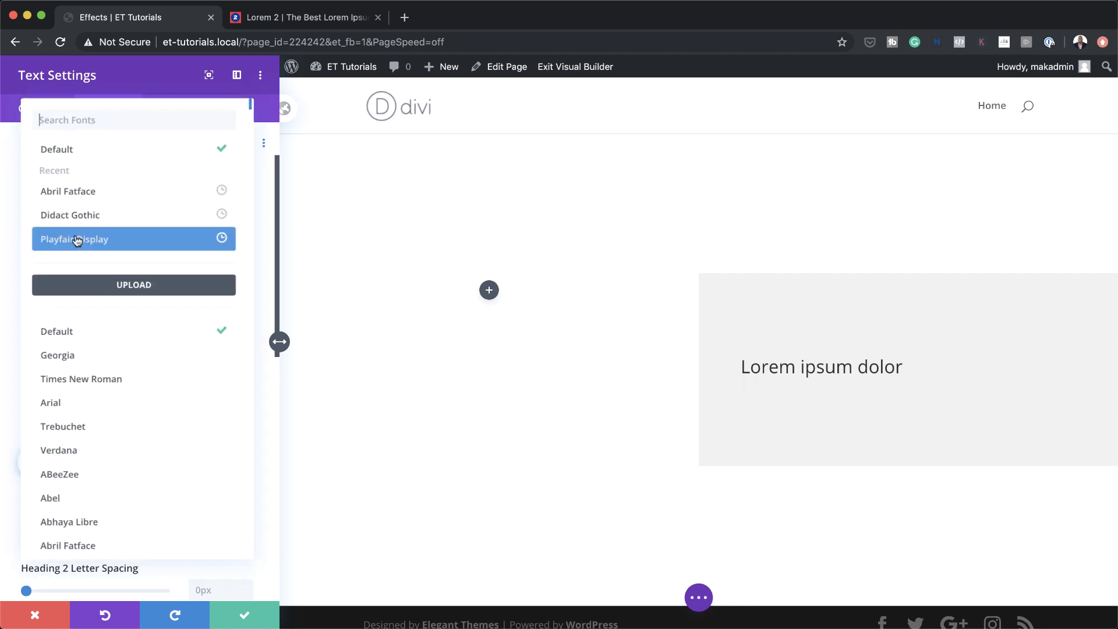
pyautogui.click(118, 117)
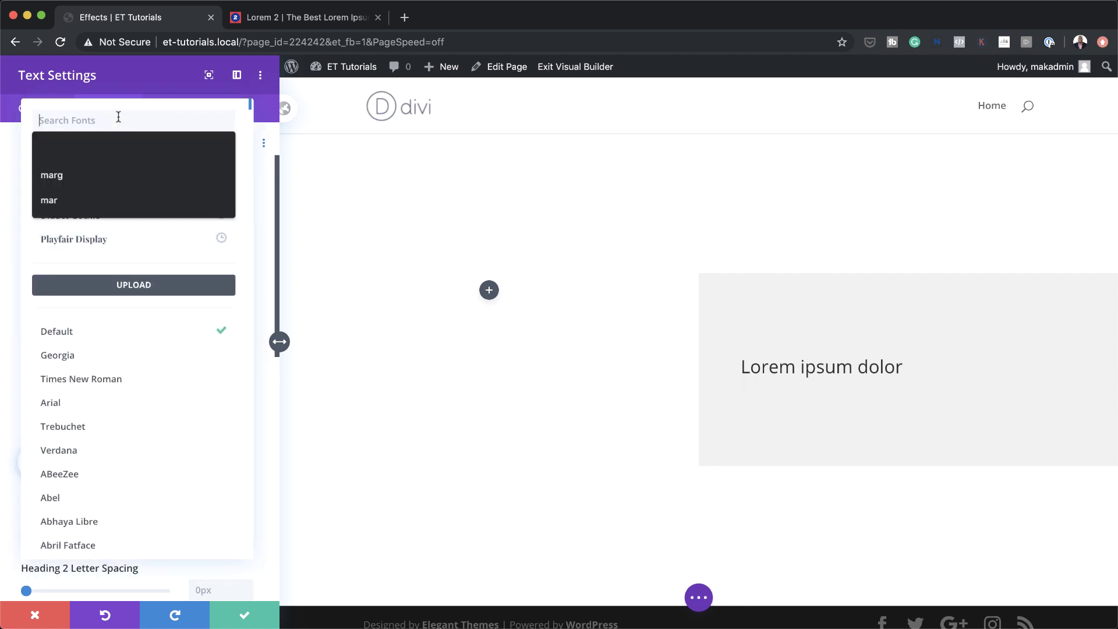
pyautogui.write('times')
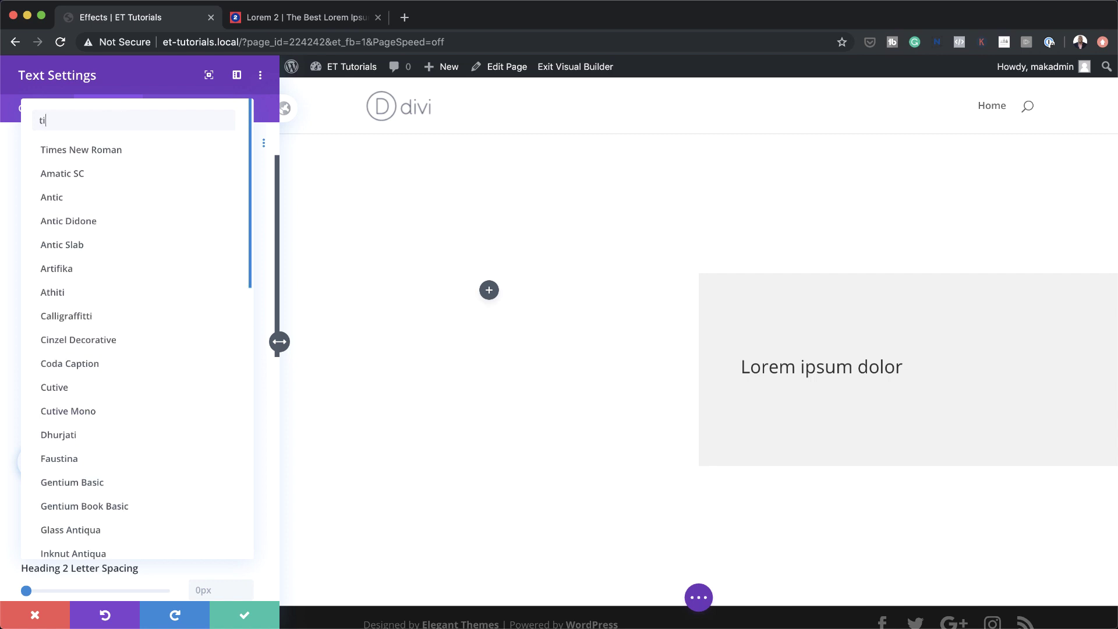
pyautogui.click(95, 151)
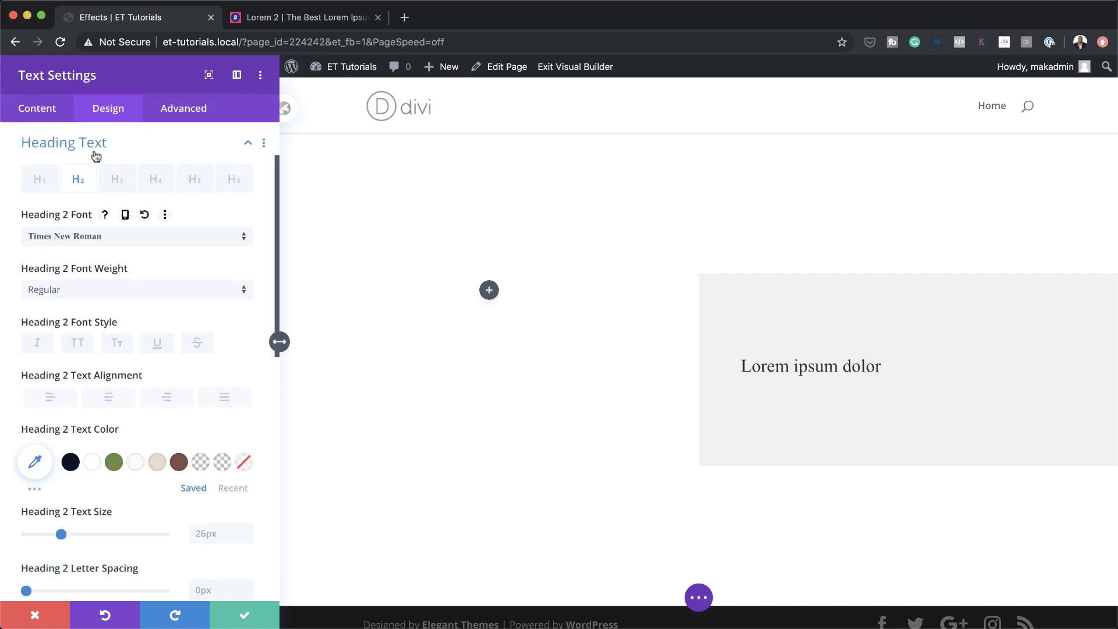
pyautogui.click(105, 290)
pyautogui.click(108, 374)
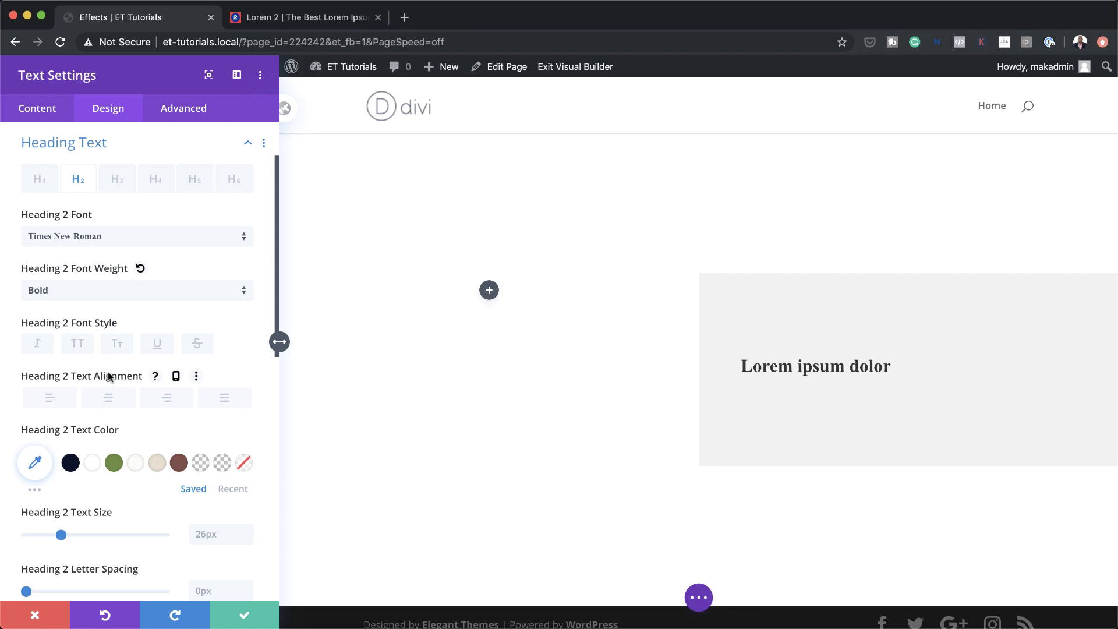
# Set the Heading 2 text color to #0f47ff.
pyautogui.scroll(-4, 97, 449)
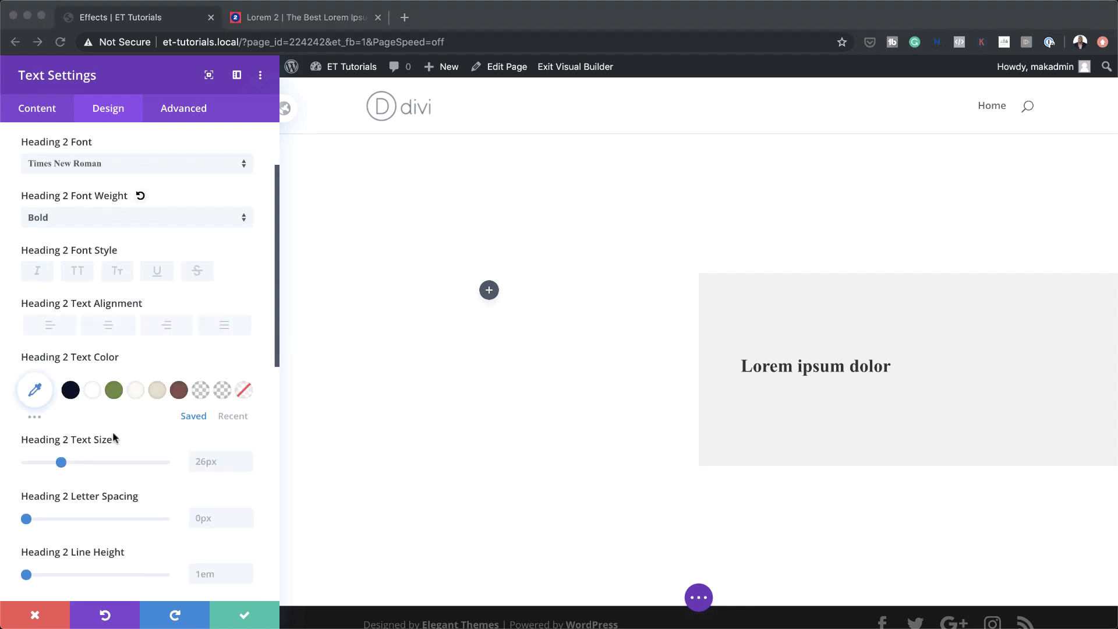
pyautogui.click(34, 351)
pyautogui.click(33, 351)
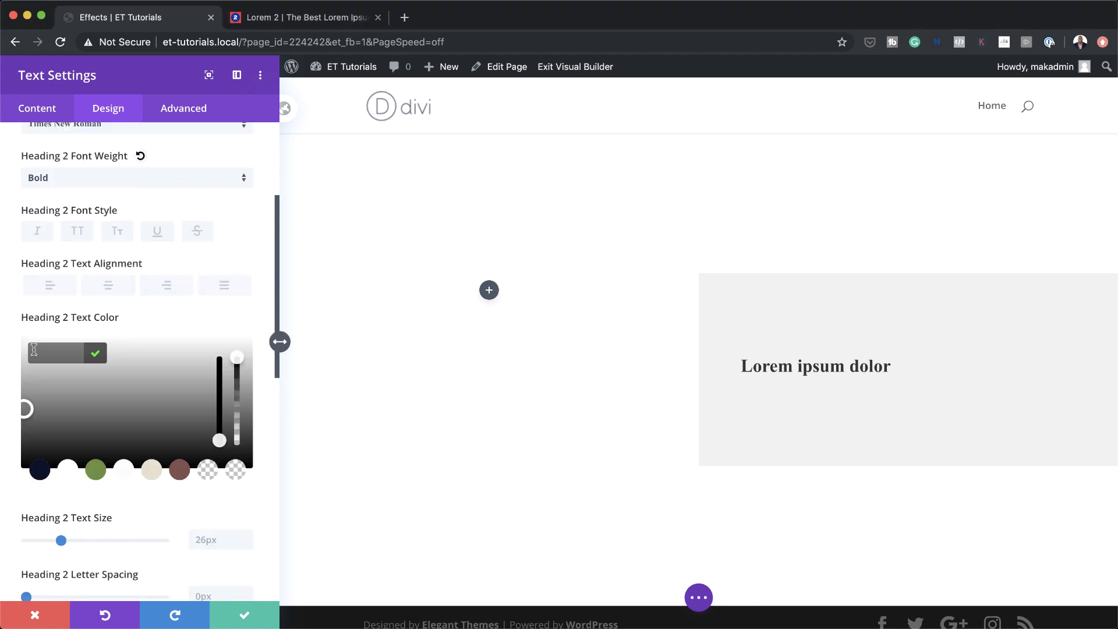
pyautogui.write('#0f47ff')
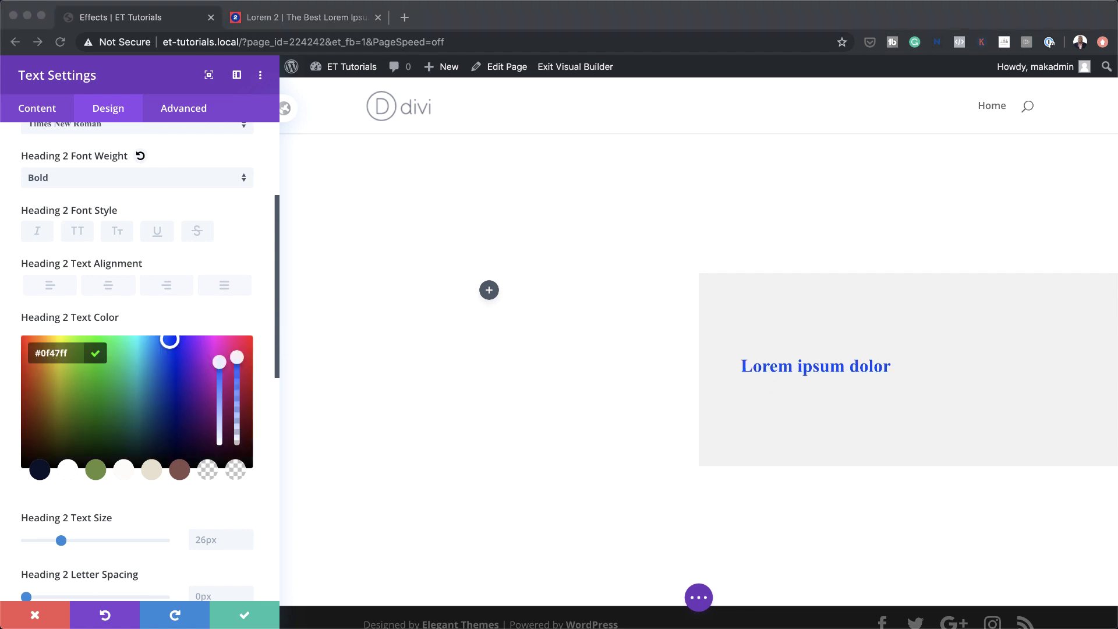
# Set the Heading 2 text size to 3.5vw and save the text module.
pyautogui.scroll(-3, 143, 445)
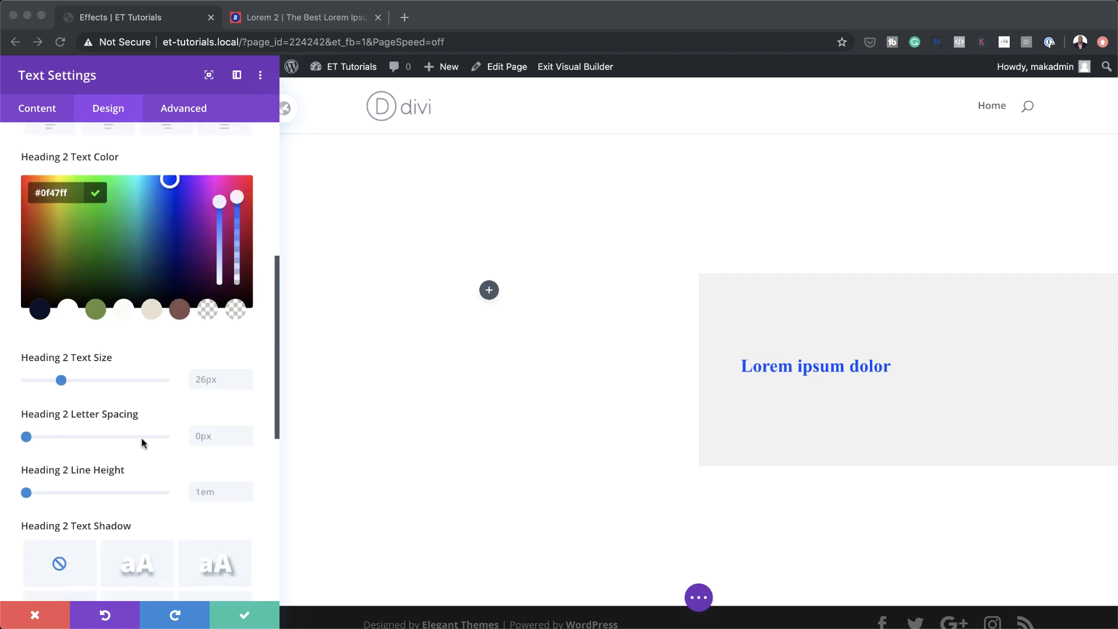
pyautogui.click(196, 380)
pyautogui.write('3.5vw')
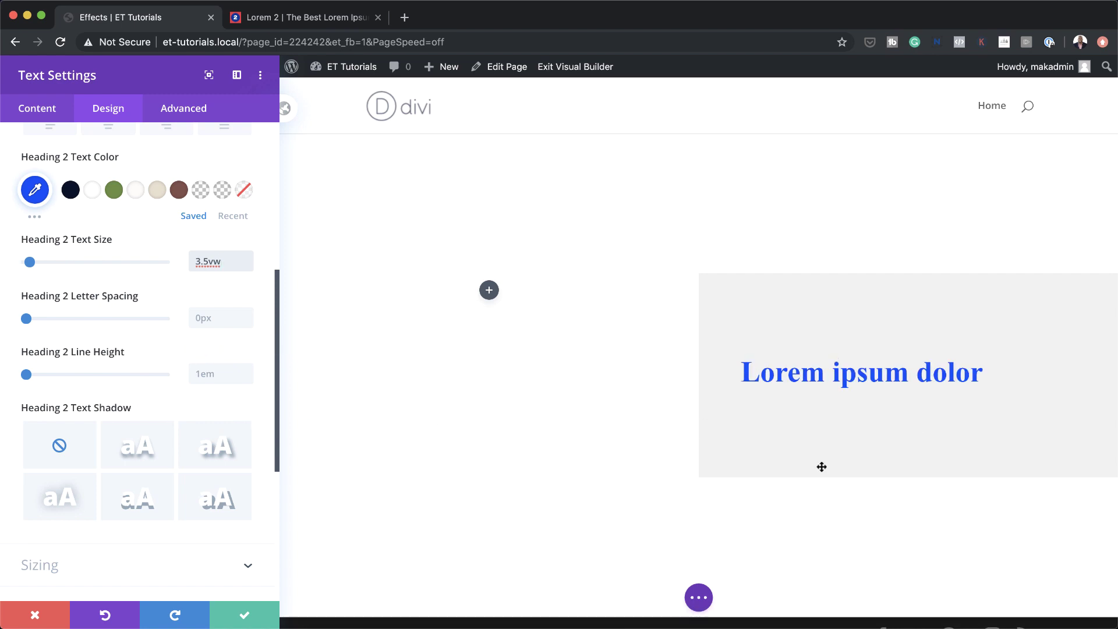
pyautogui.click(247, 616)
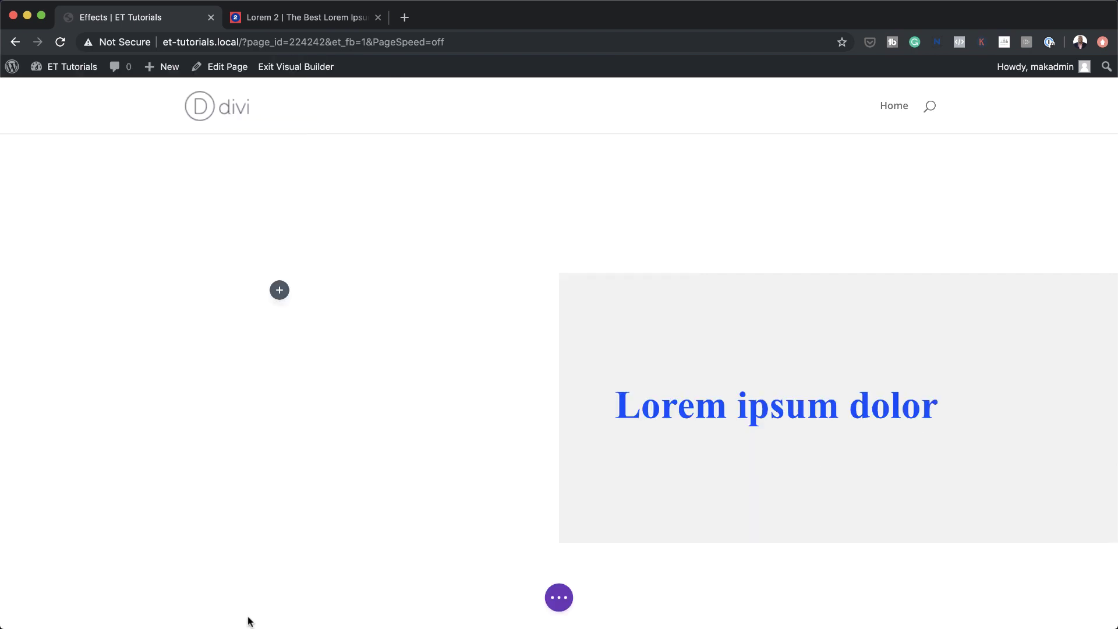
# Insert a Divider module below the heading text in the second column.
pyautogui.click(838, 423)
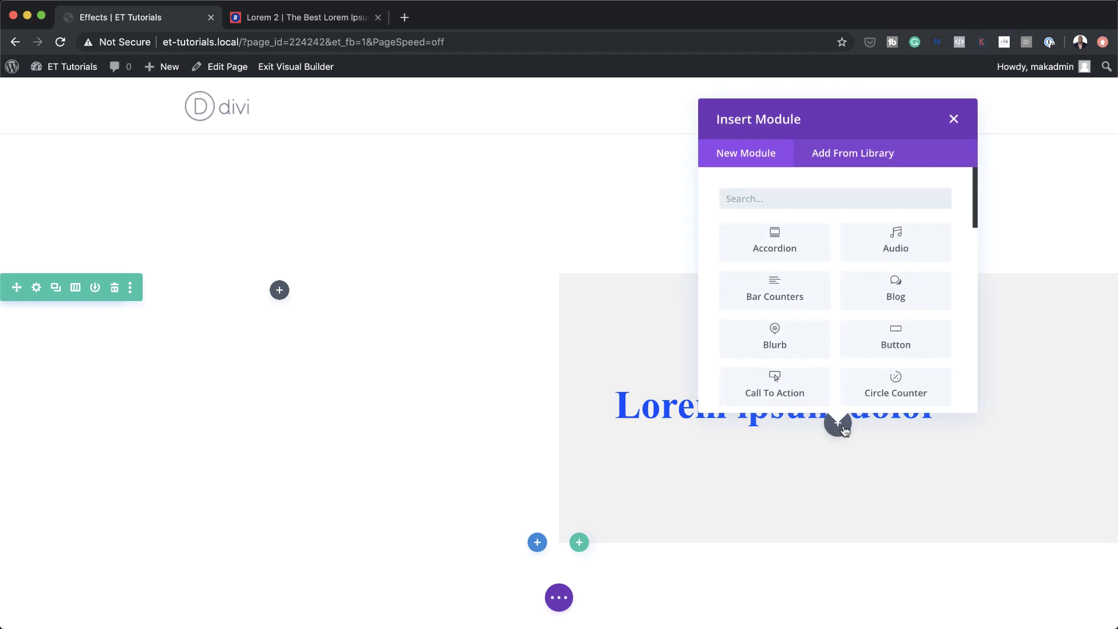
pyautogui.write('div')
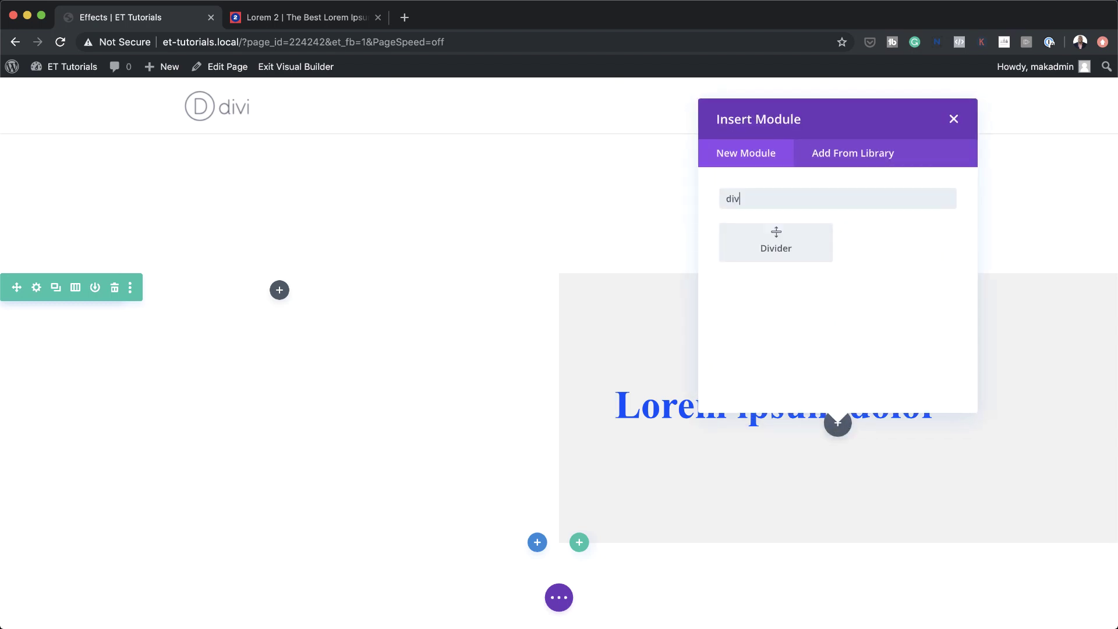
pyautogui.click(778, 241)
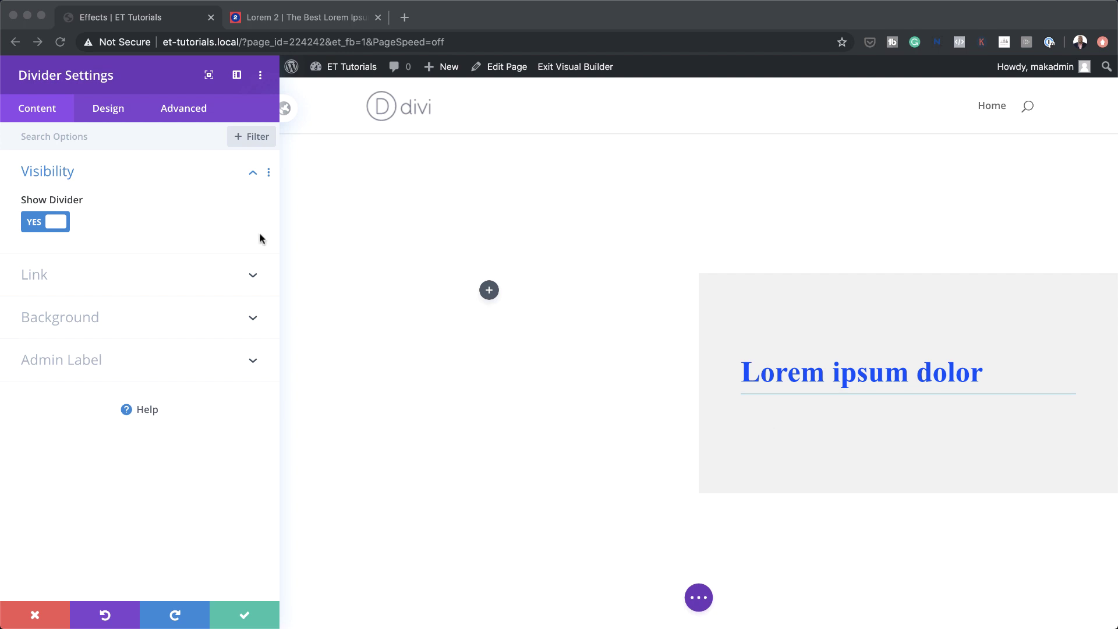
# Set the divider's line color to #ff961e and collapse the line options.
pyautogui.click(110, 109)
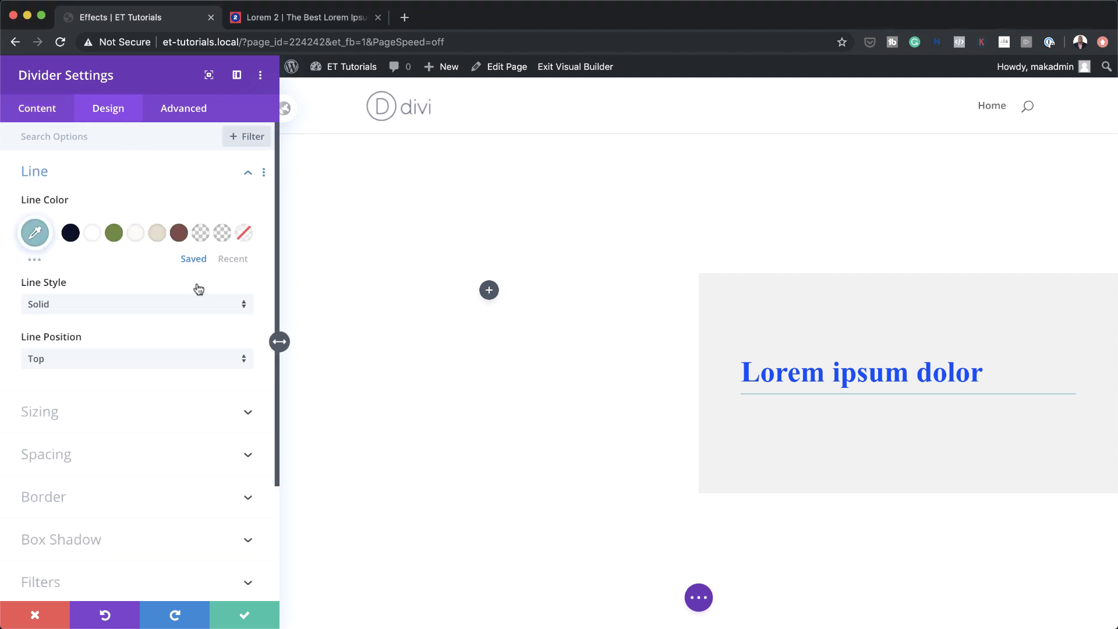
pyautogui.click(36, 234)
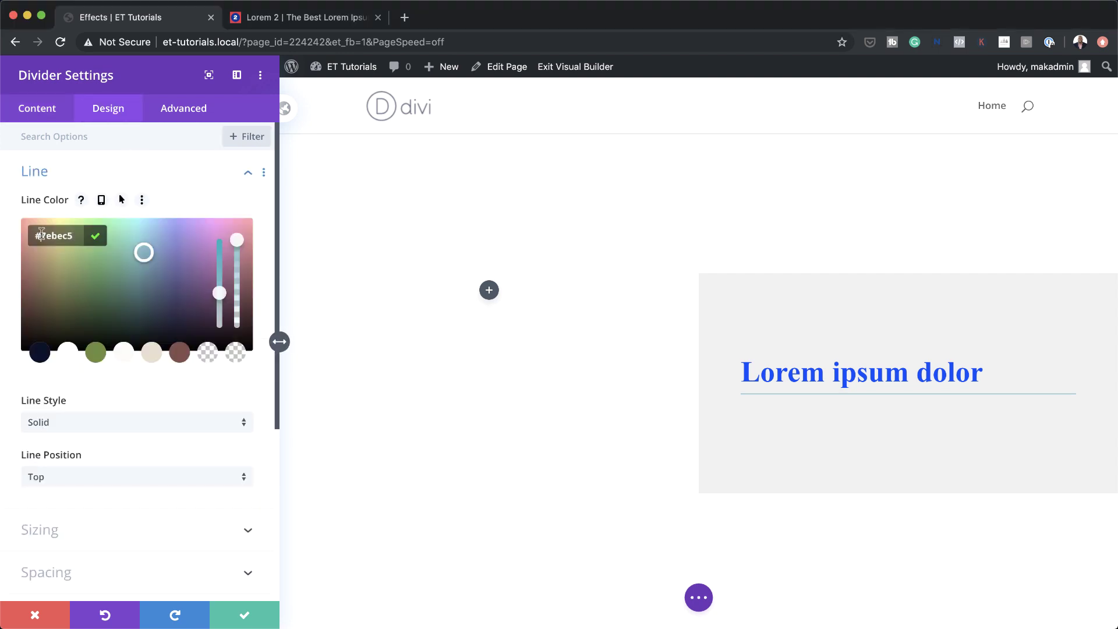
pyautogui.click(87, 238)
pyautogui.write('#ff961e')
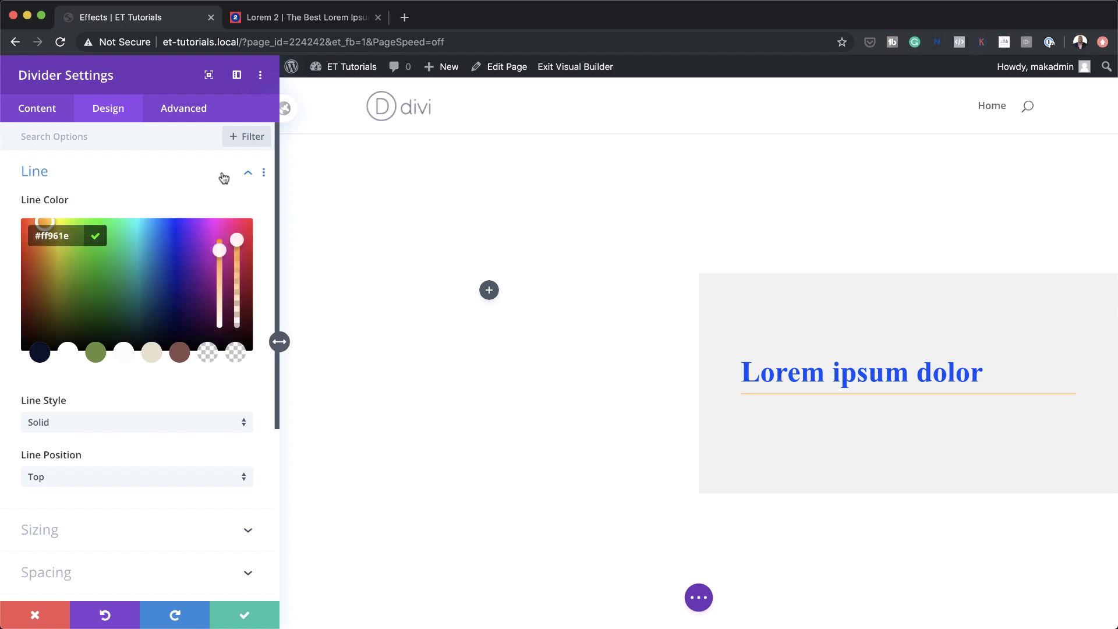
pyautogui.click(249, 174)
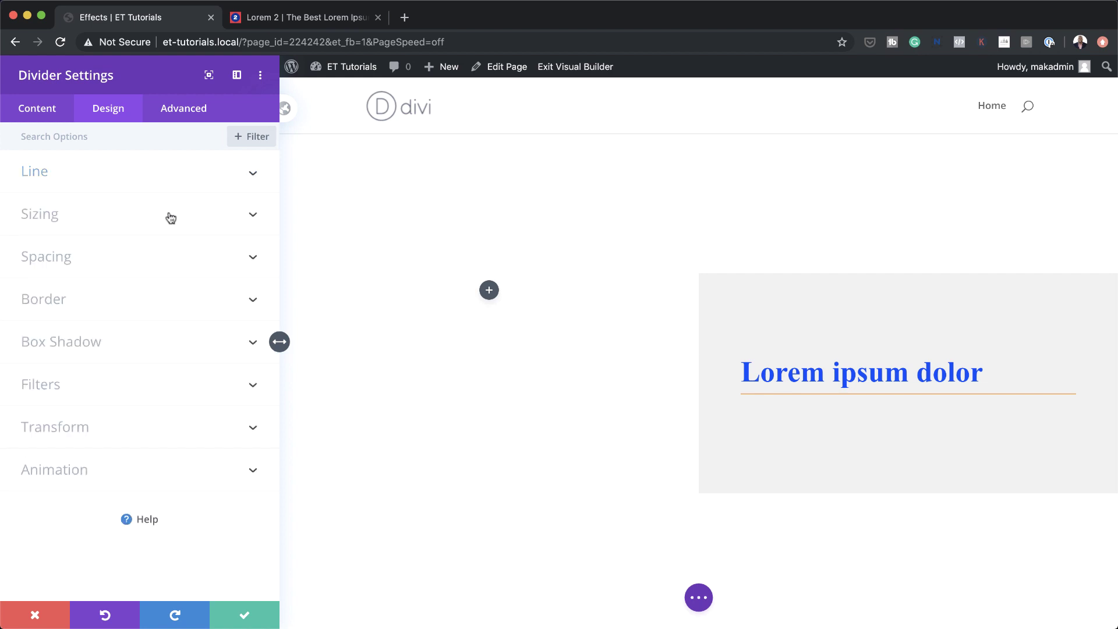
# Size the divider to 20% width and 0px height, with its module alignment set to left.
pyautogui.click(122, 224)
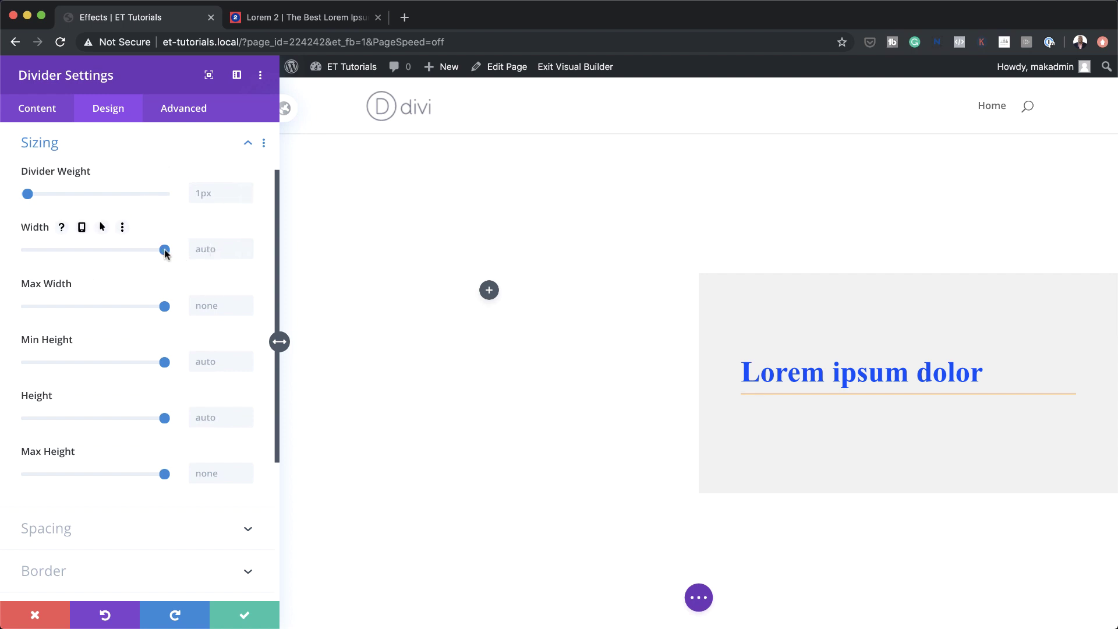
pyautogui.moveTo(164, 249); pyautogui.dragTo(55, 266)
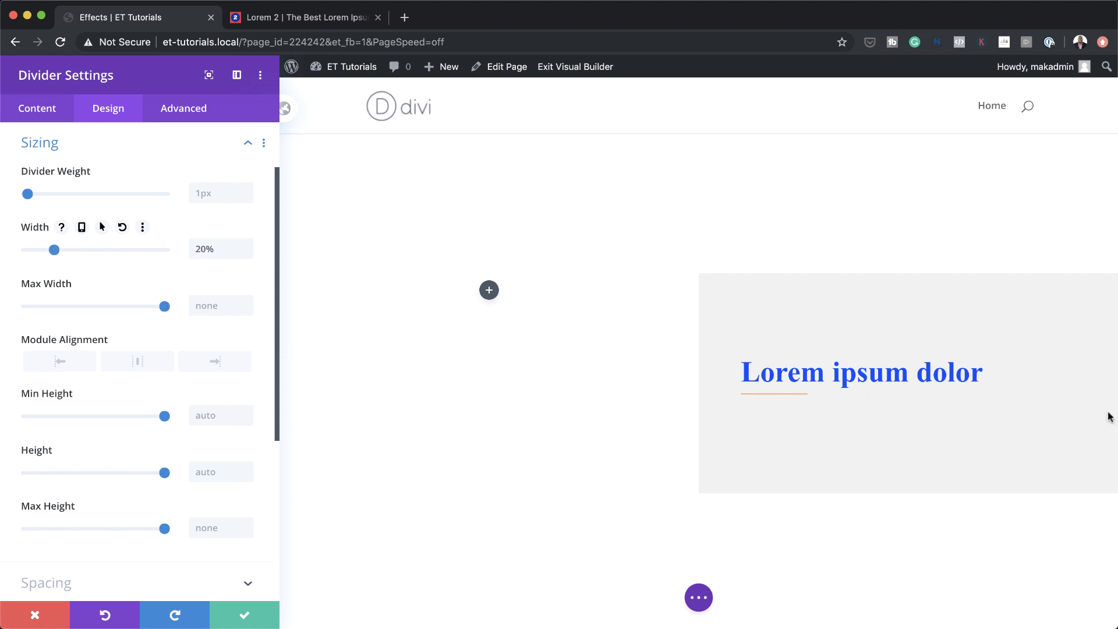
pyautogui.click(70, 366)
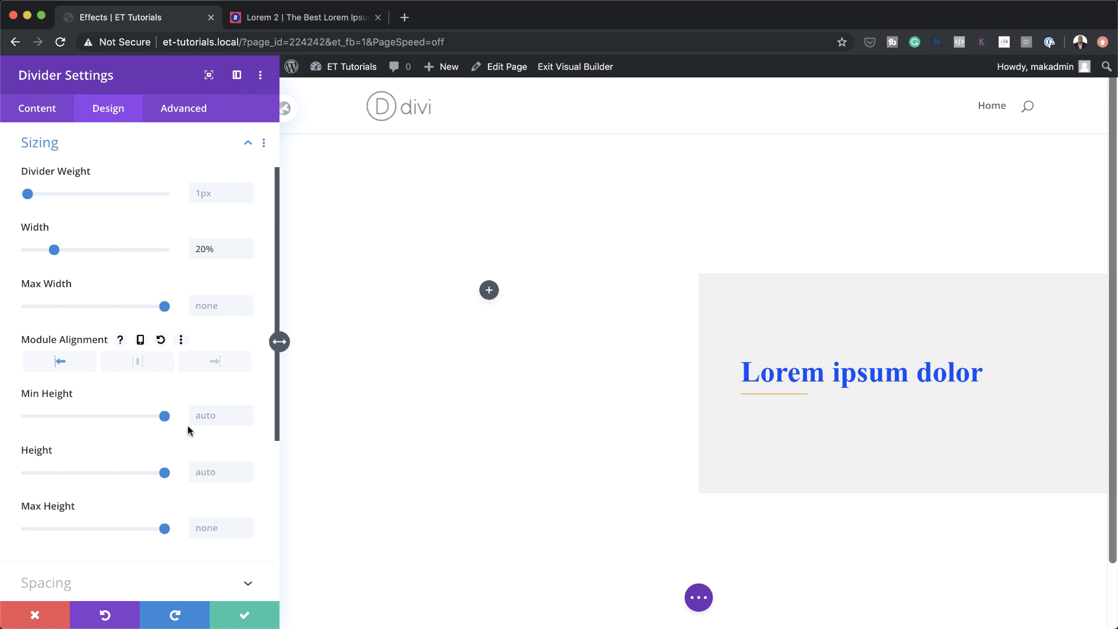
pyautogui.click(209, 473)
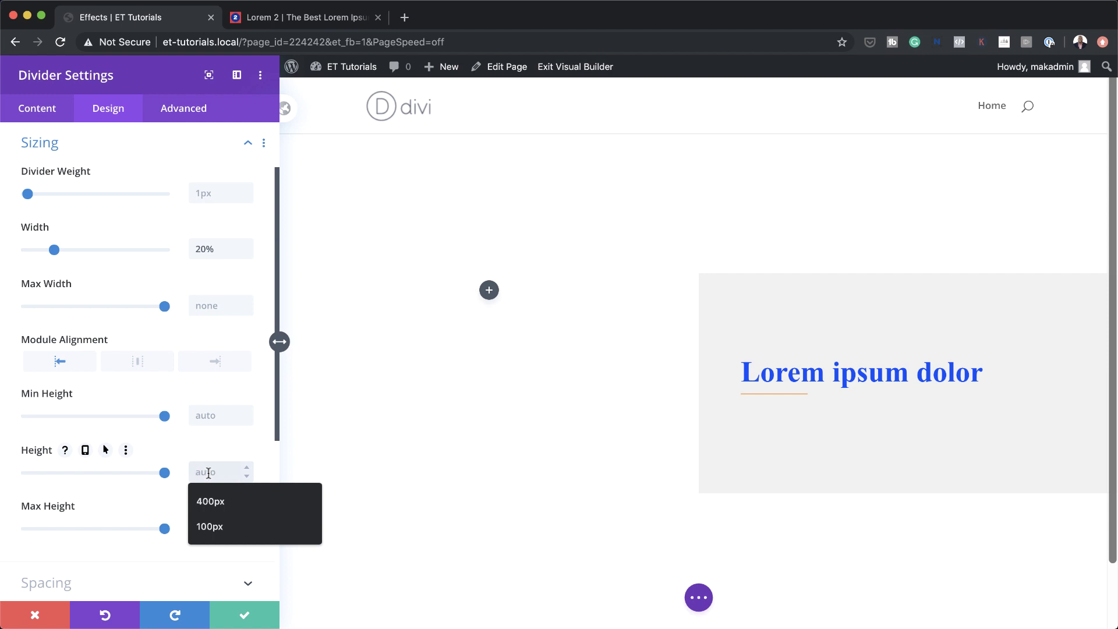
pyautogui.write('0')
# Give the divider linked top and bottom margins of 1vw and save the module.
pyautogui.scroll(-1, 120, 474)
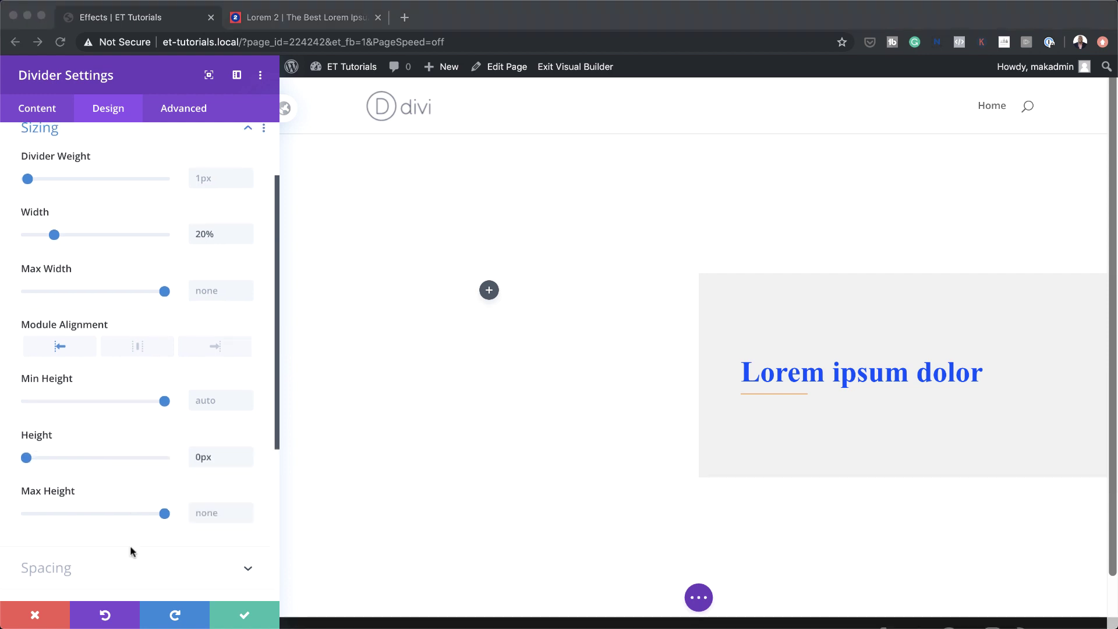
pyautogui.click(111, 568)
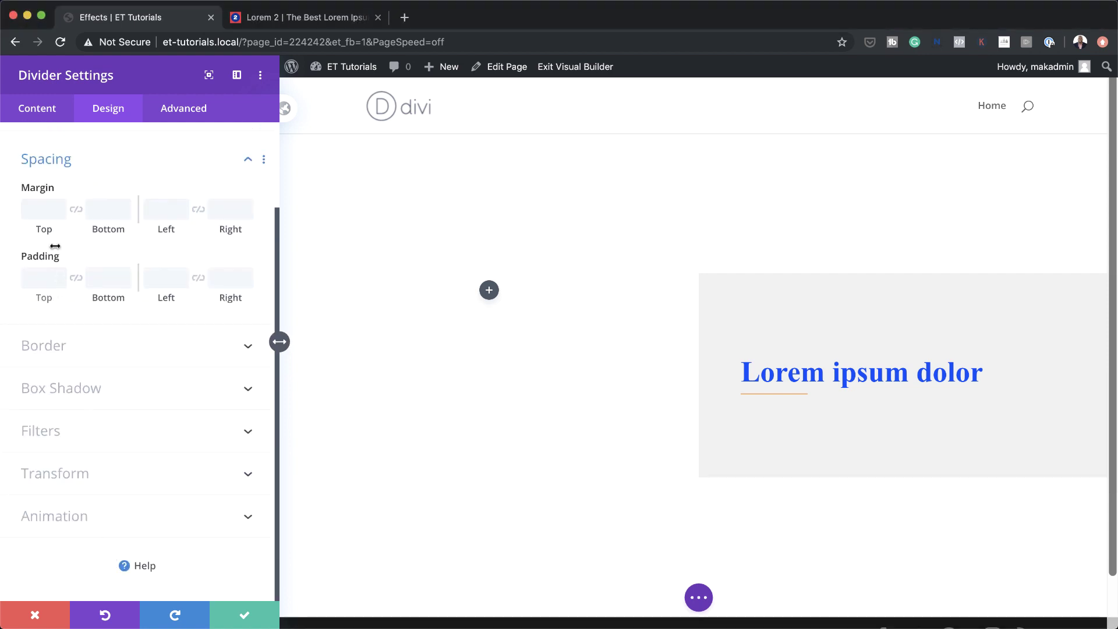
pyautogui.click(48, 208)
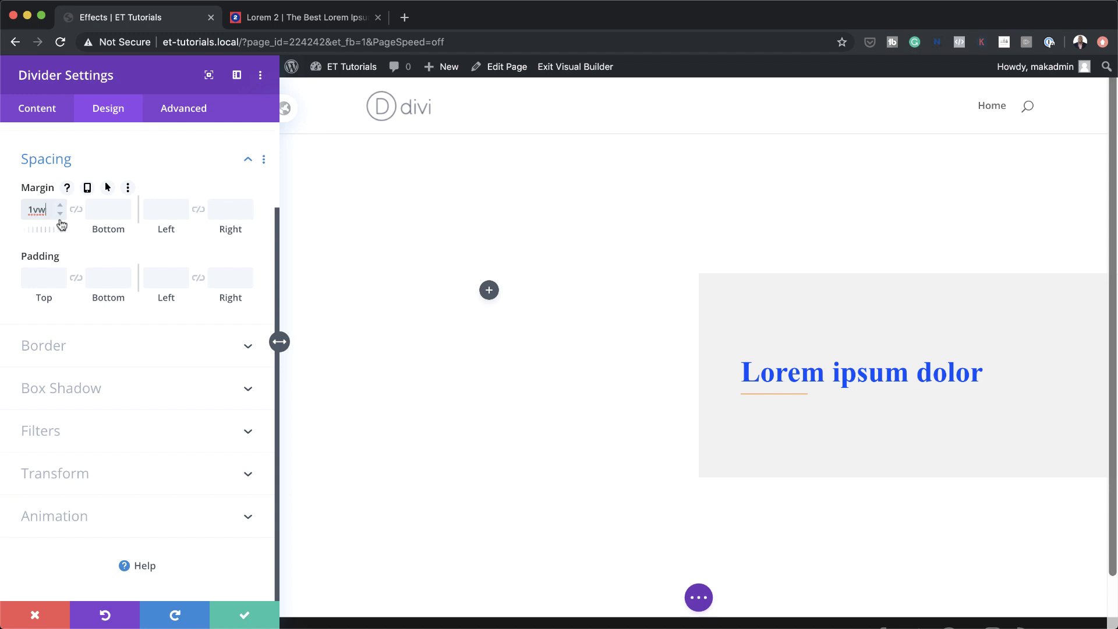
pyautogui.click(77, 211)
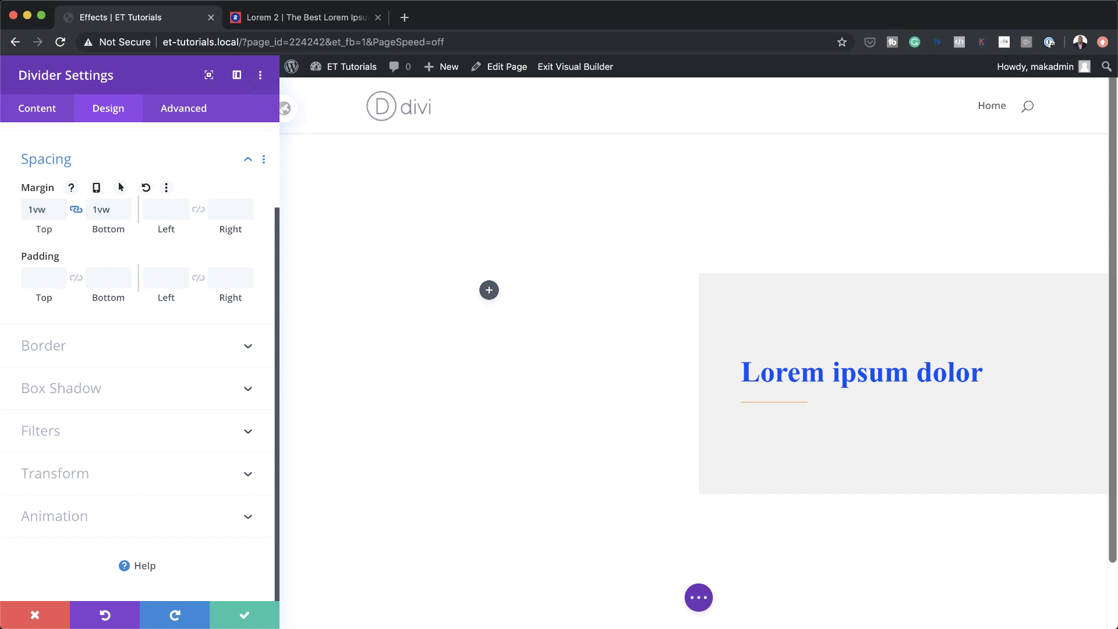
pyautogui.click(242, 614)
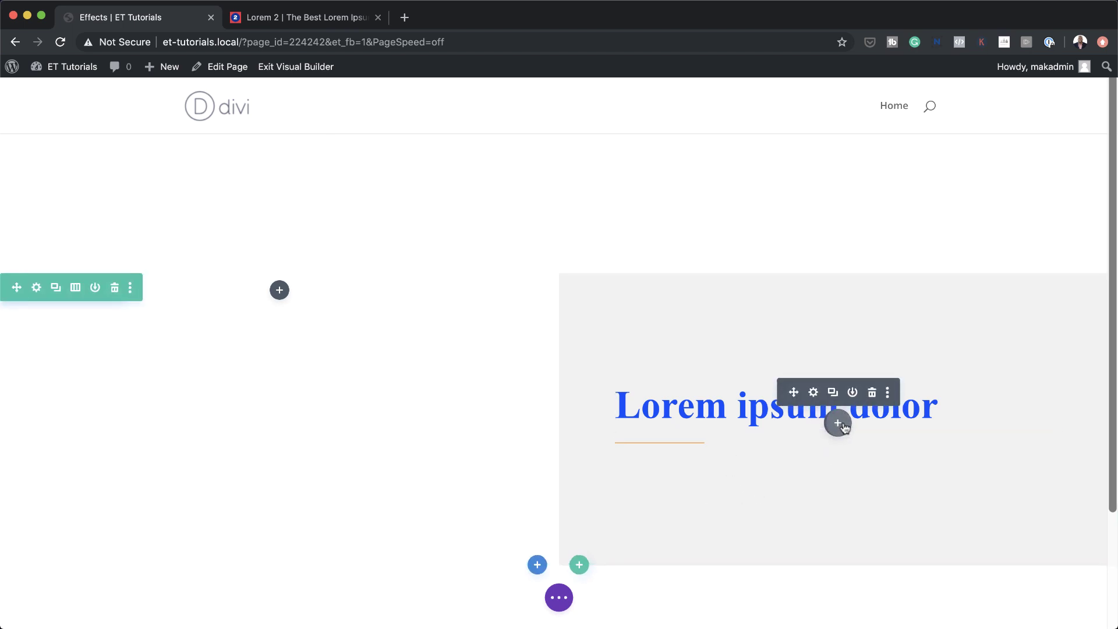
# Insert a new Text module directly below the heading in the second column.
pyautogui.click(842, 427)
pyautogui.write('text')
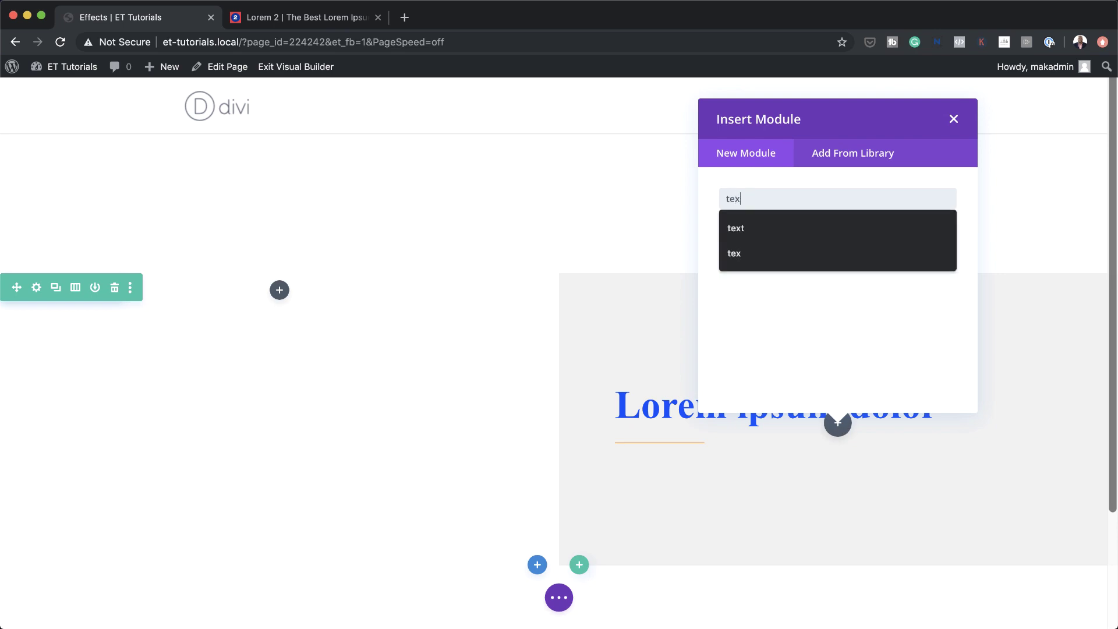
pyautogui.click(799, 242)
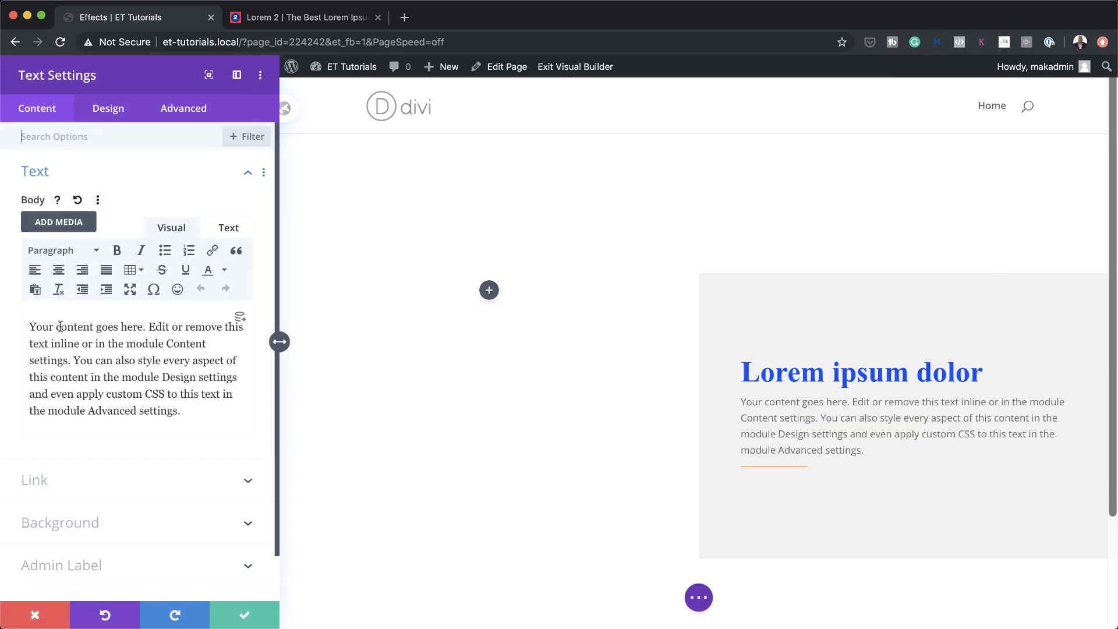
# Replace the placeholder body with the lorem ipsum text and merge its last two paragraphs into one.
pyautogui.moveTo(30, 326); pyautogui.dragTo(167, 414)
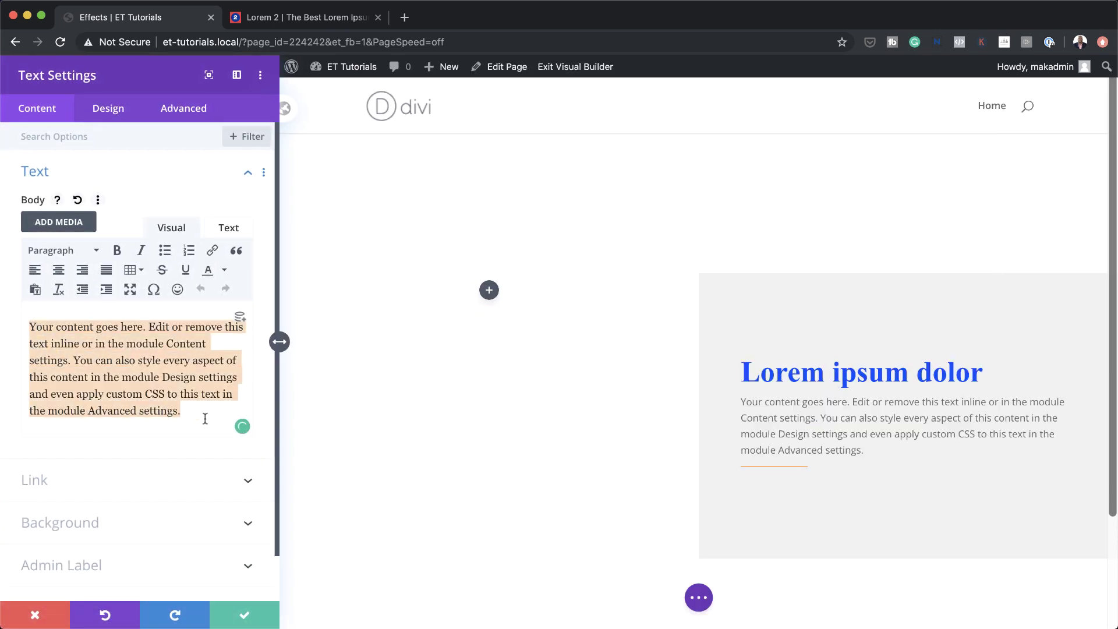
pyautogui.write('Lorem ipsum dolor sit amet, consectetuer adipiscing elit. Donec odio. Quisque volutpat mattis eros. Nullam malesuada erat ut turpis. Suspendisse urna nibh, viverra non, semper suscipit, posuere a, pede. Donec nec justo eget felis facilisis fermentum. Aliquam porttitor mauris sit amet orci. Aenean dignissim pellentesque felis. Morbi in sem quis dui placerat ornare. Pellentesque odio nisi, euismod in, pharetra a, ultricies in, diam. Sed arcu. Cras consequat.')
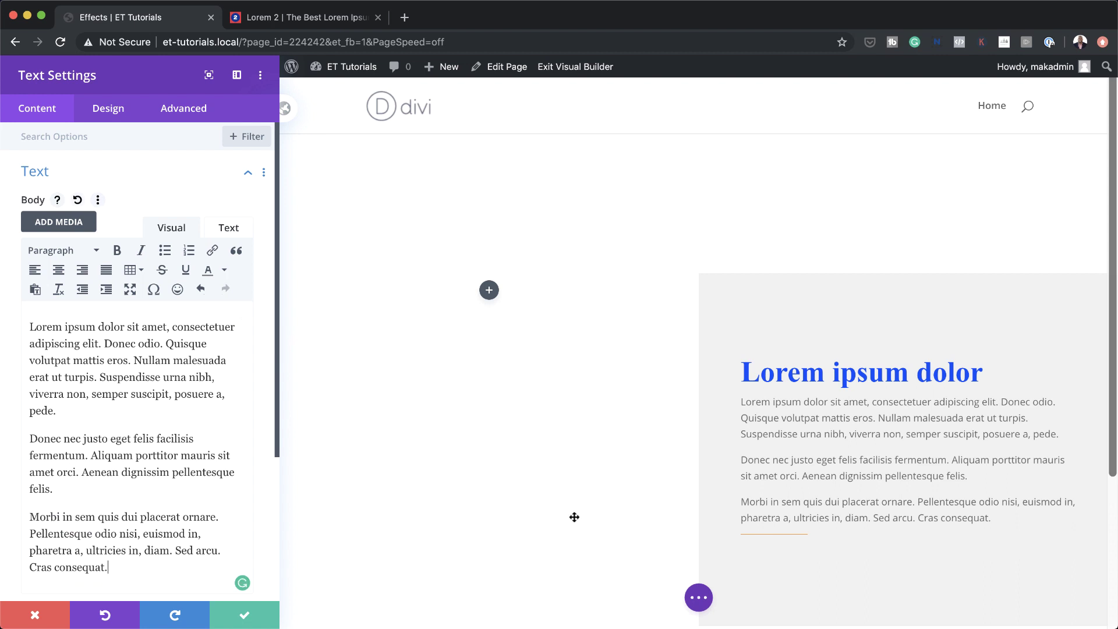
pyautogui.press('BackSpace')
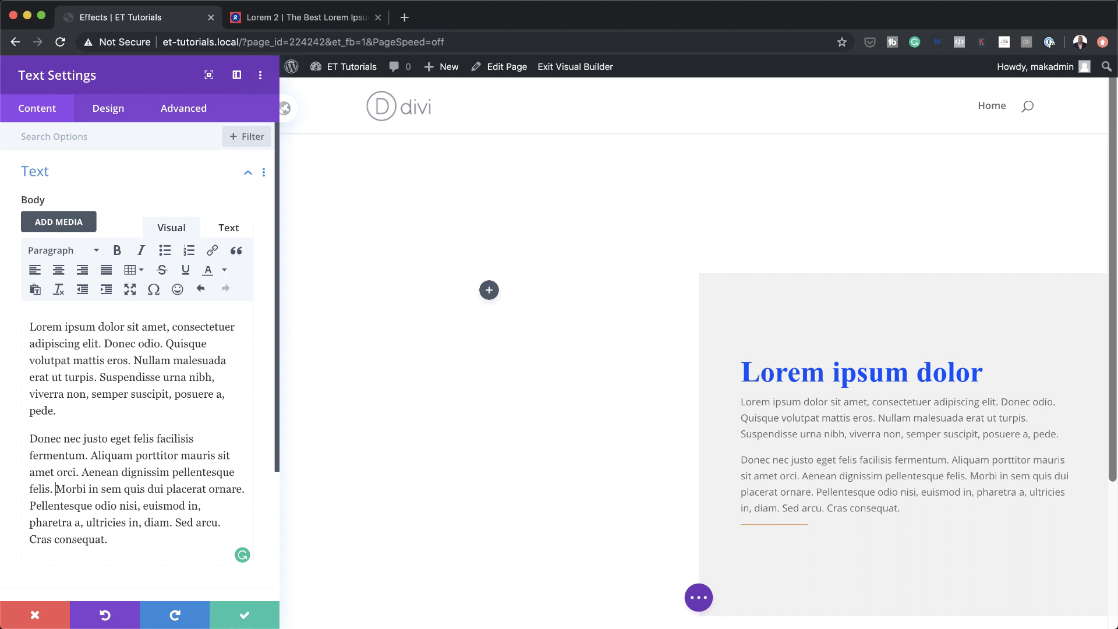
# Set the new text module's body font to Open Sans.
pyautogui.click(111, 111)
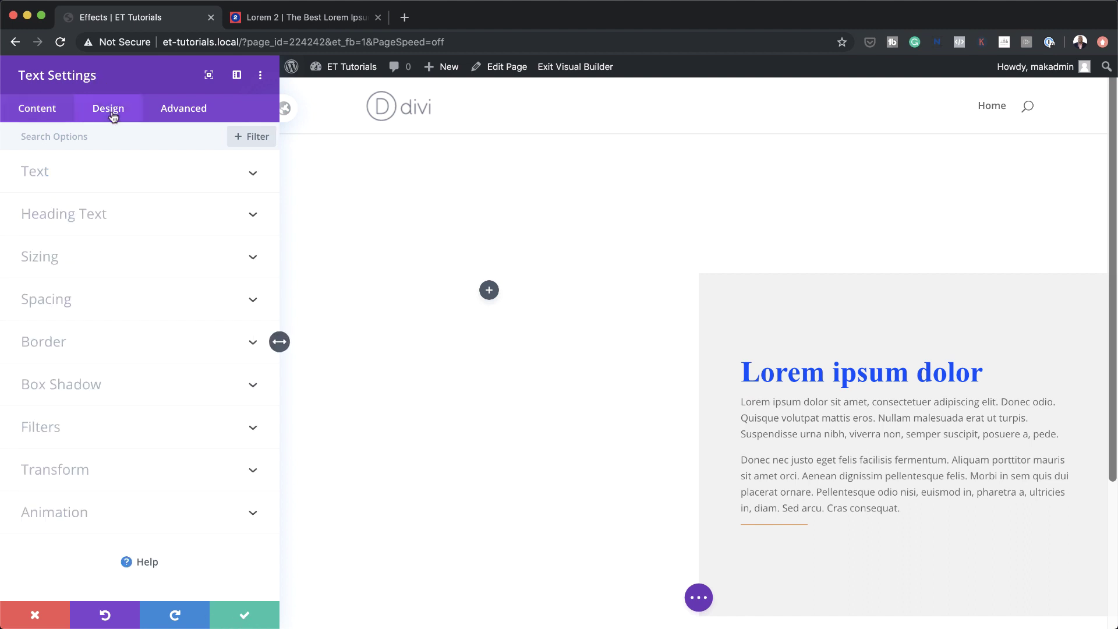
pyautogui.click(68, 178)
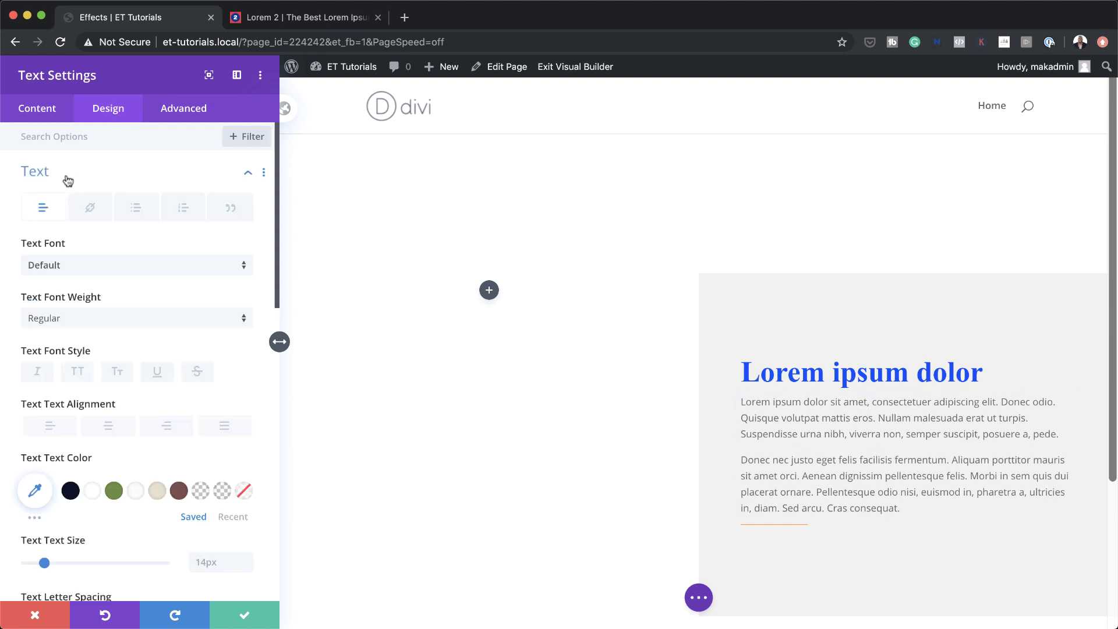
pyautogui.click(103, 269)
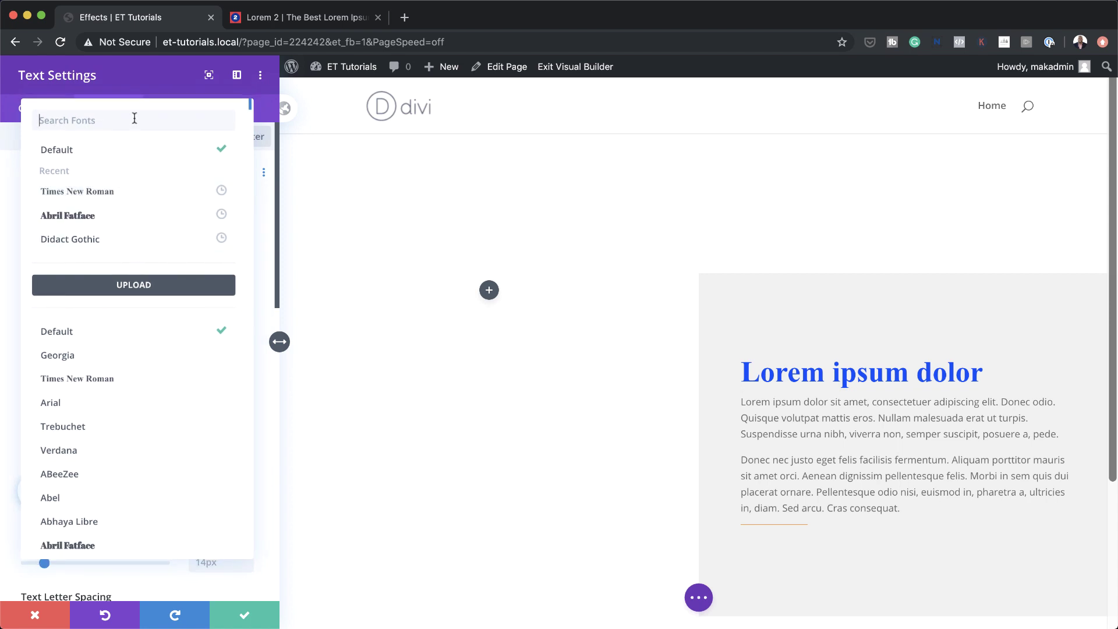
pyautogui.write('open')
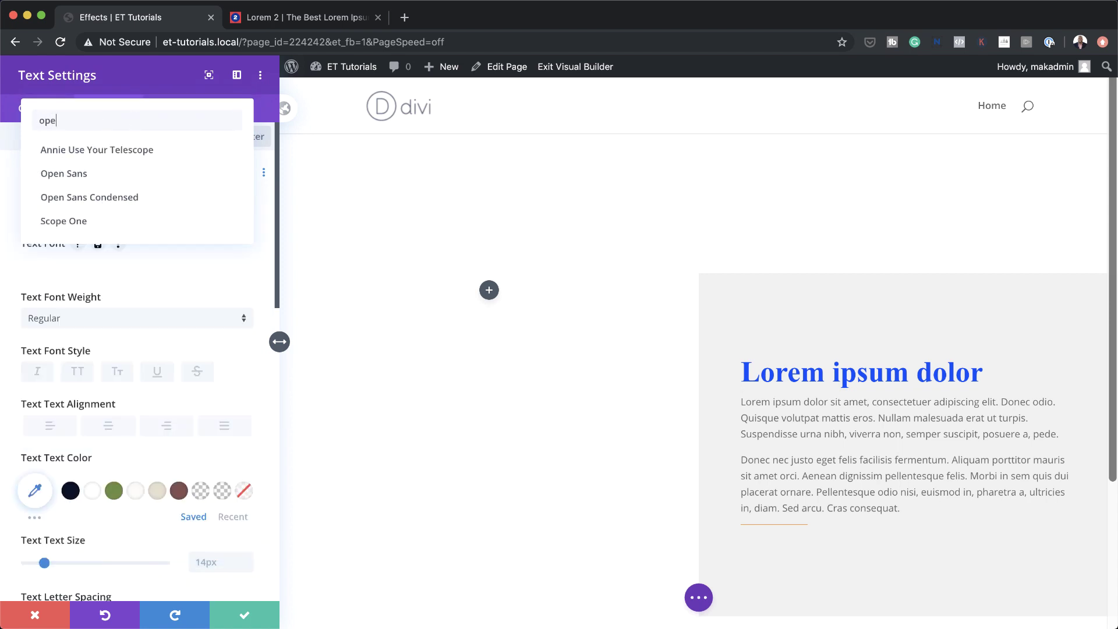
pyautogui.click(48, 152)
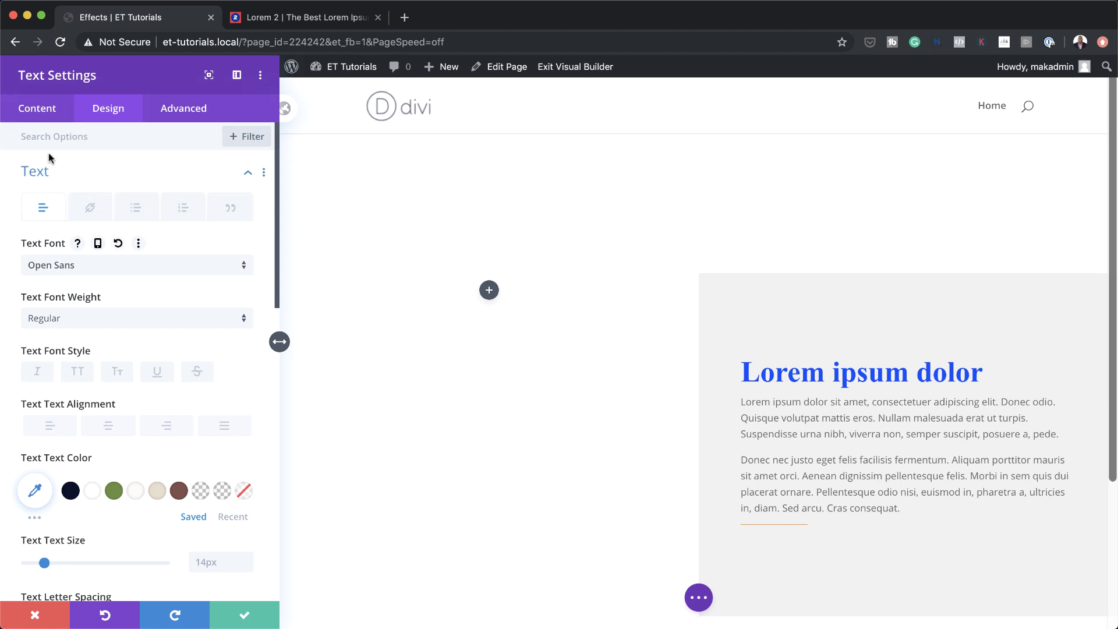
# Set the body text size to 0.7vw.
pyautogui.scroll(-3, 103, 468)
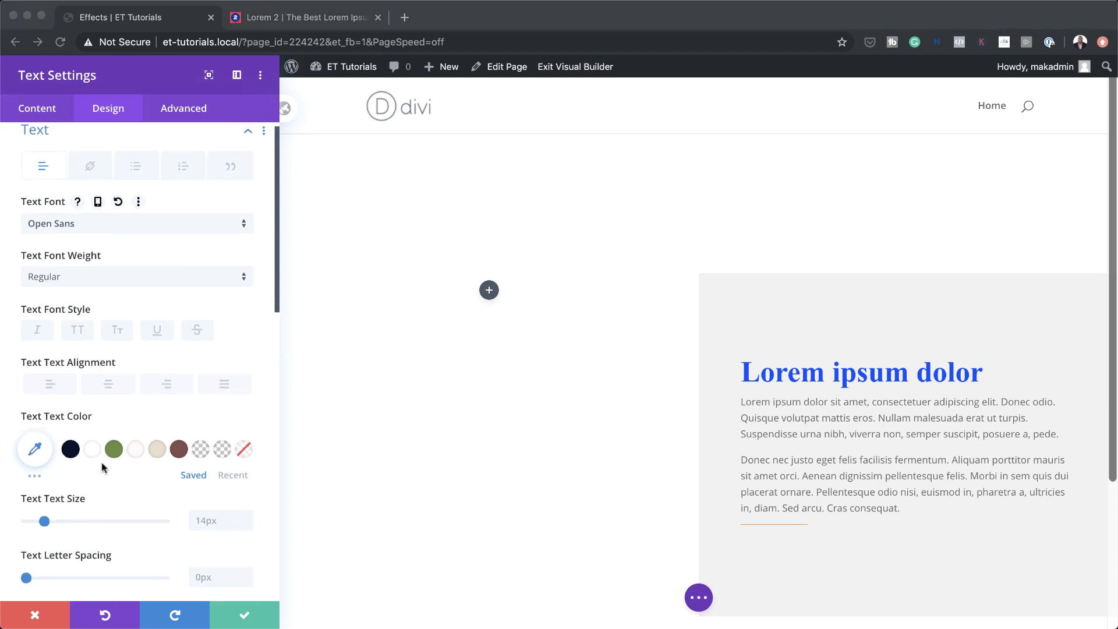
pyautogui.click(210, 486)
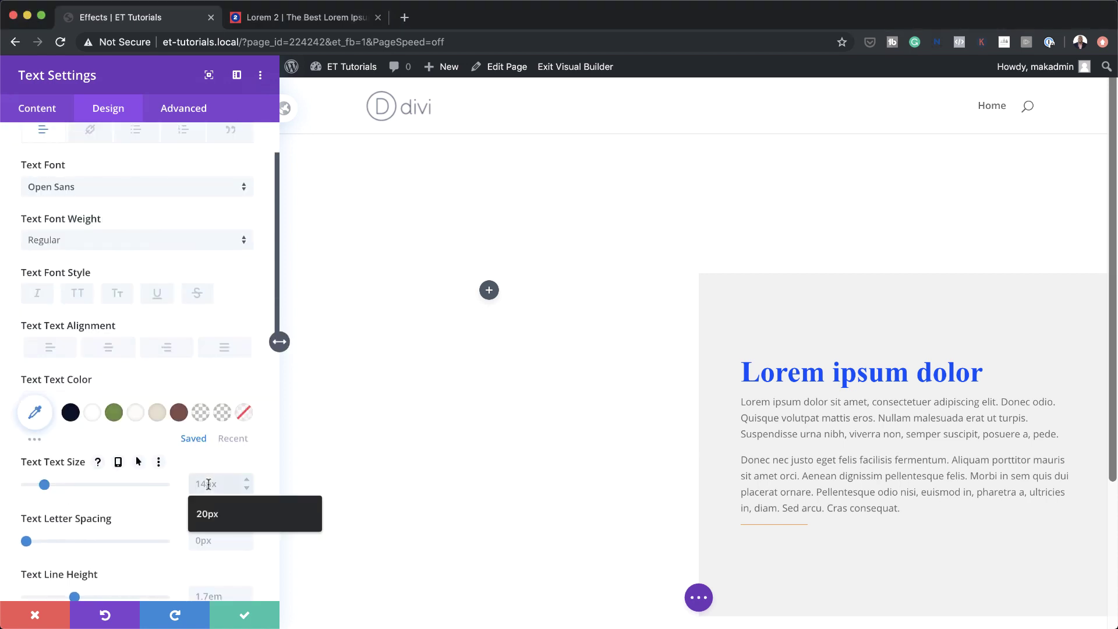
pyautogui.write('0.7vw')
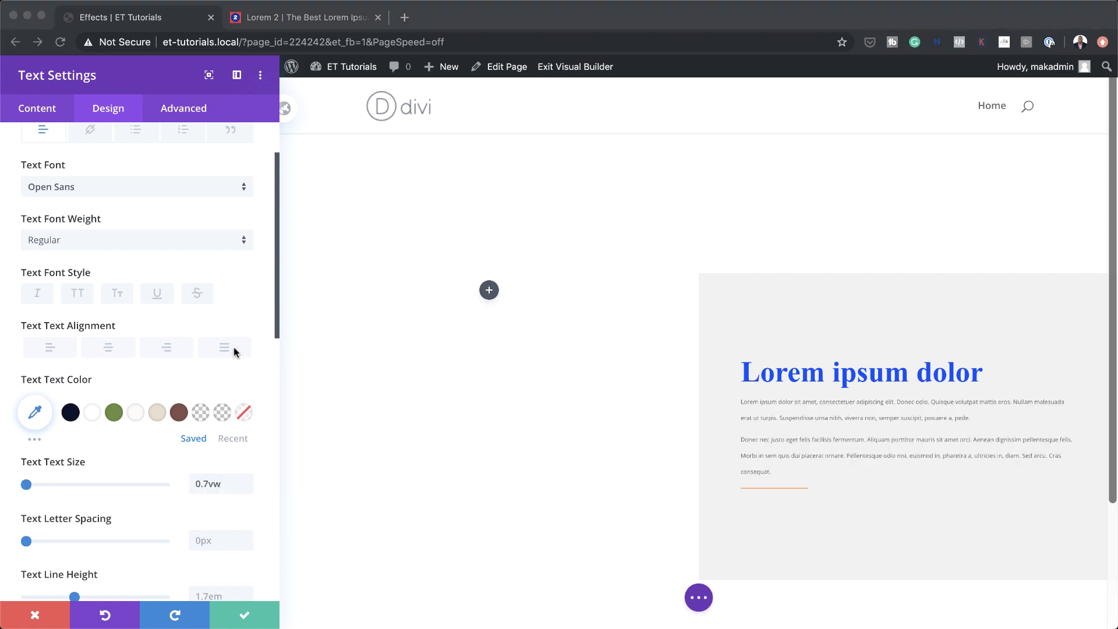
# Justify the body text and set its line height to 1.5vw.
pyautogui.scroll(-5, 233, 347)
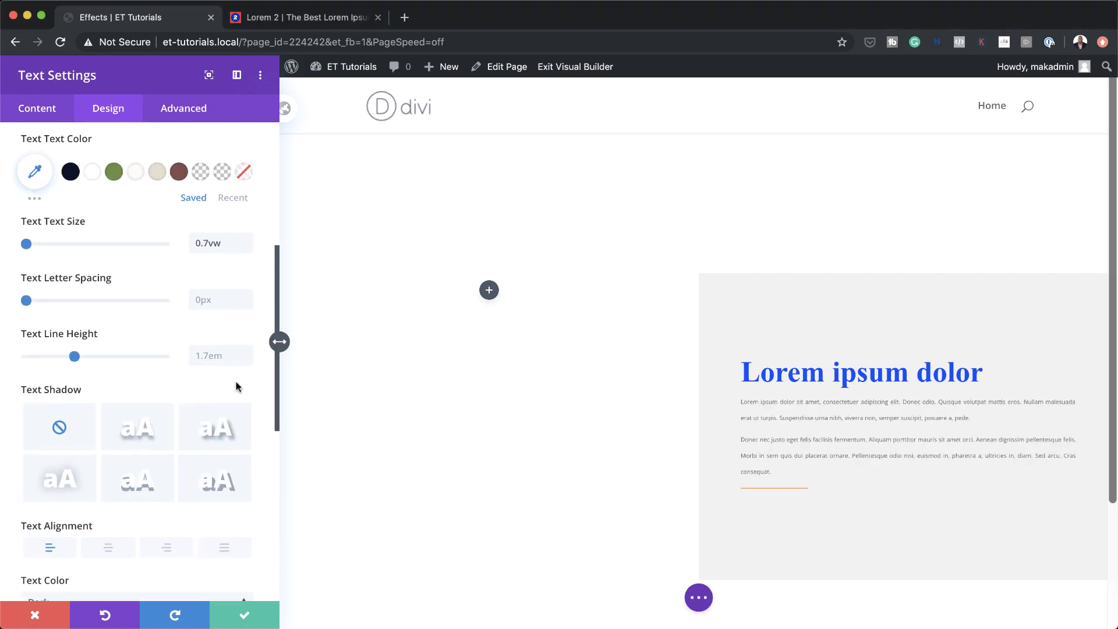
pyautogui.click(205, 352)
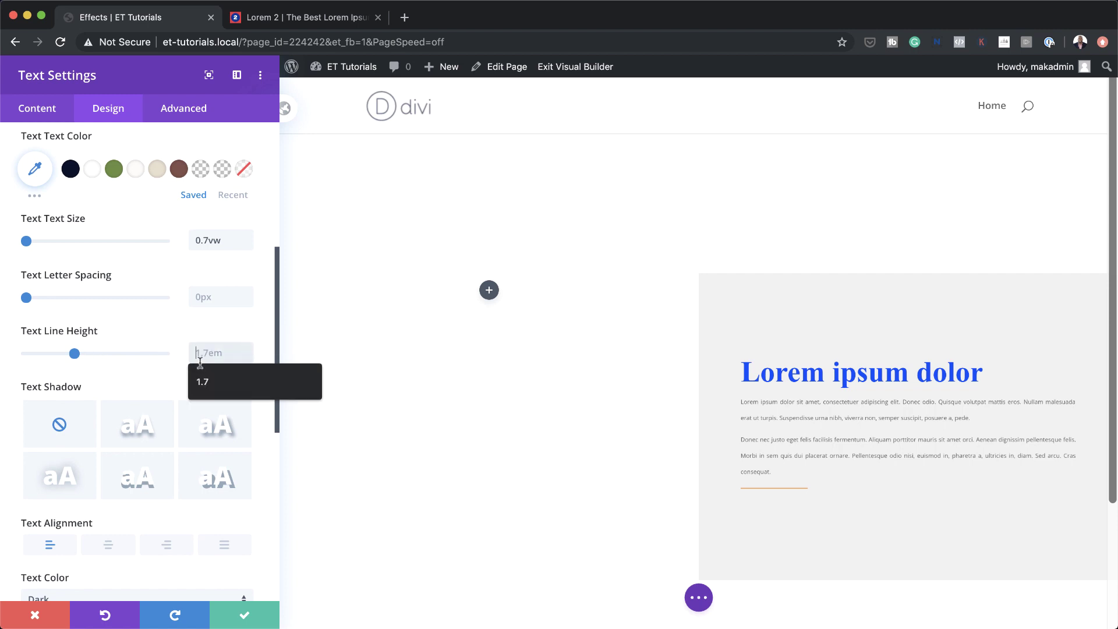
pyautogui.write('1.5vw')
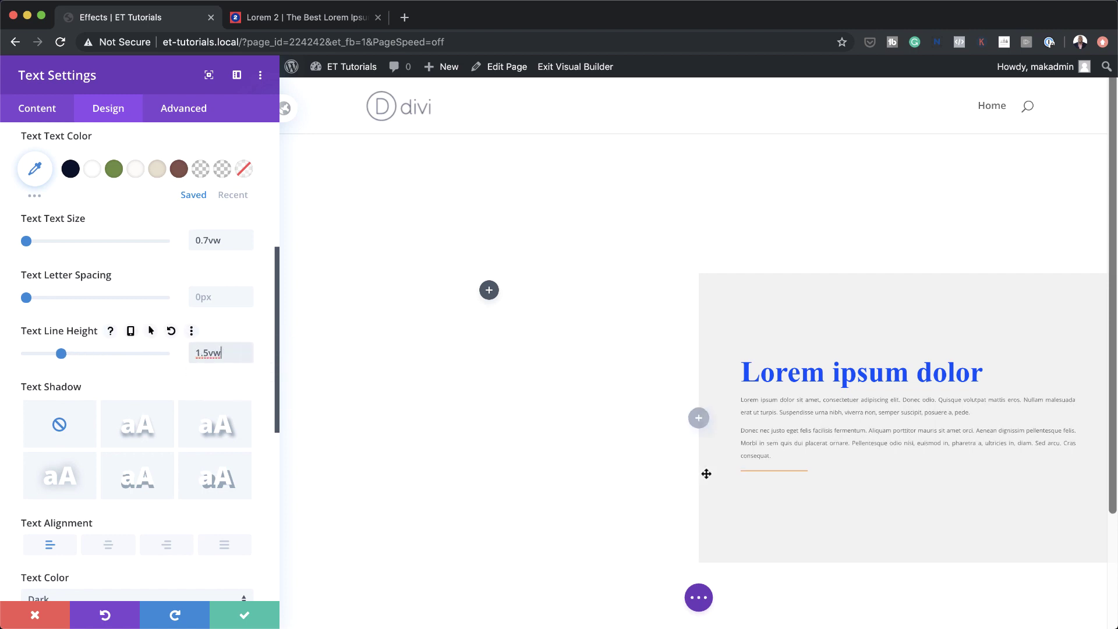
# Set the body text module's width to 67%.
pyautogui.scroll(-6, 184, 358)
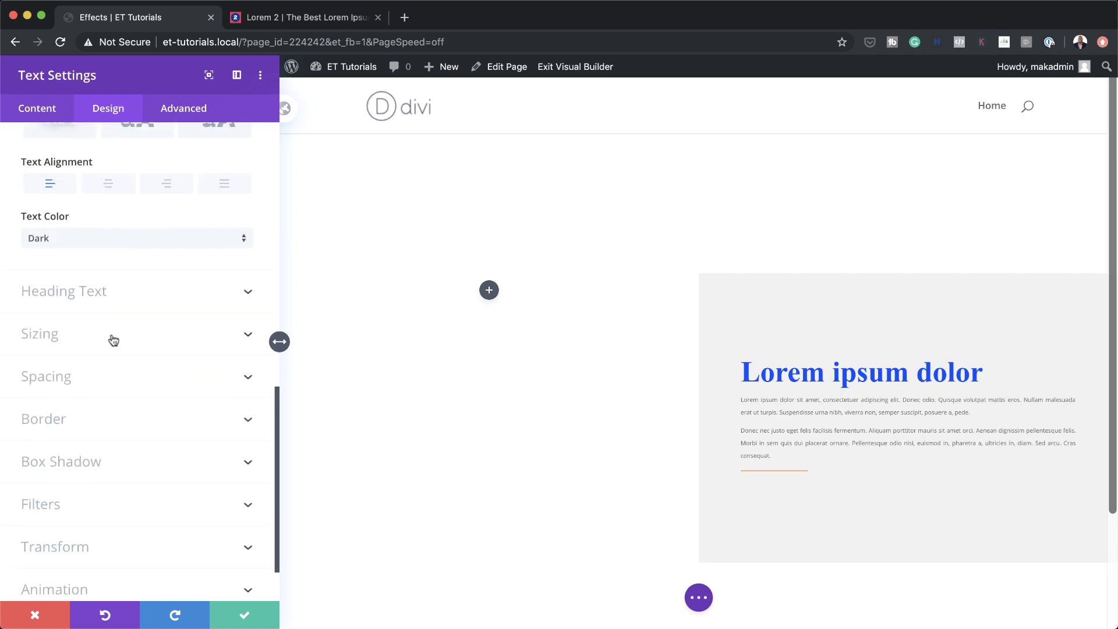
pyautogui.click(110, 341)
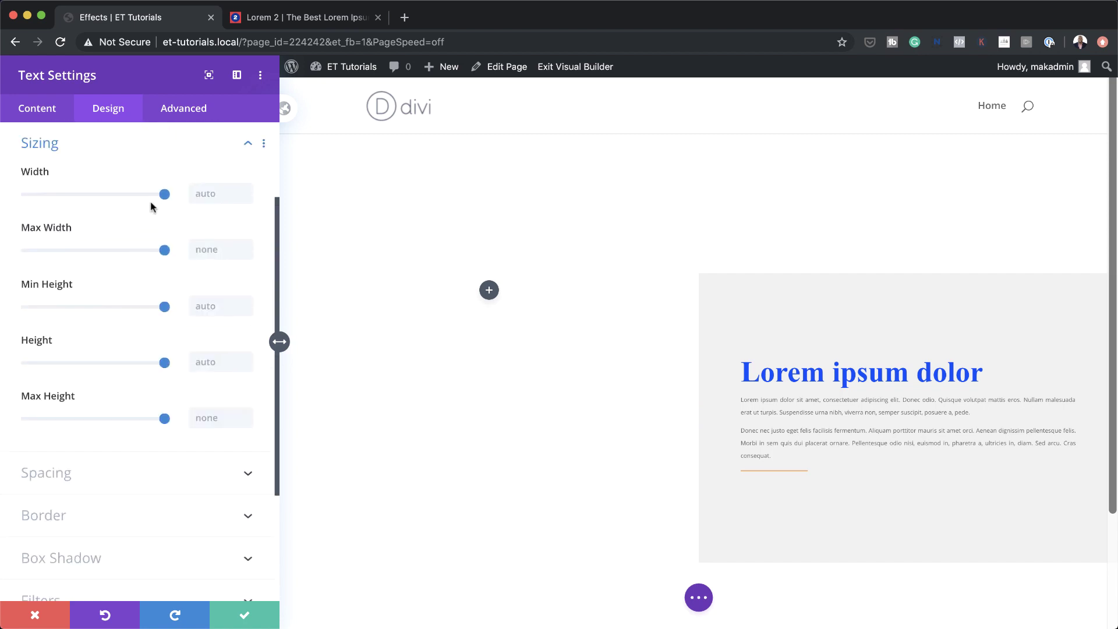
pyautogui.click(217, 195)
pyautogui.write('67%')
# Give the body text module linked top and bottom margins of 2vw and save it.
pyautogui.scroll(-3, 55, 467)
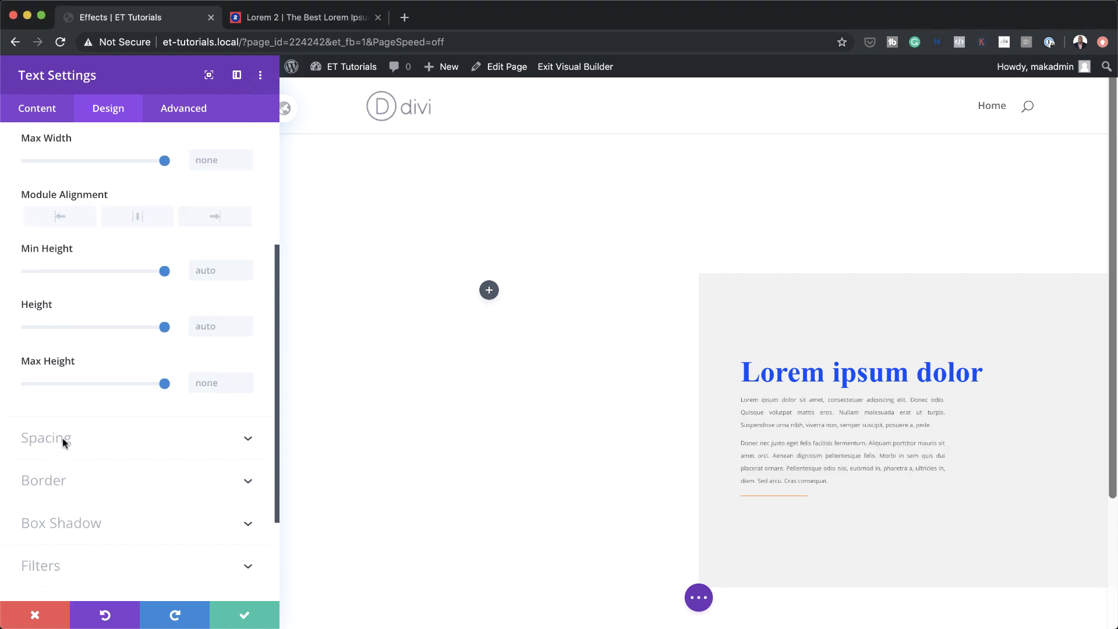
pyautogui.click(62, 438)
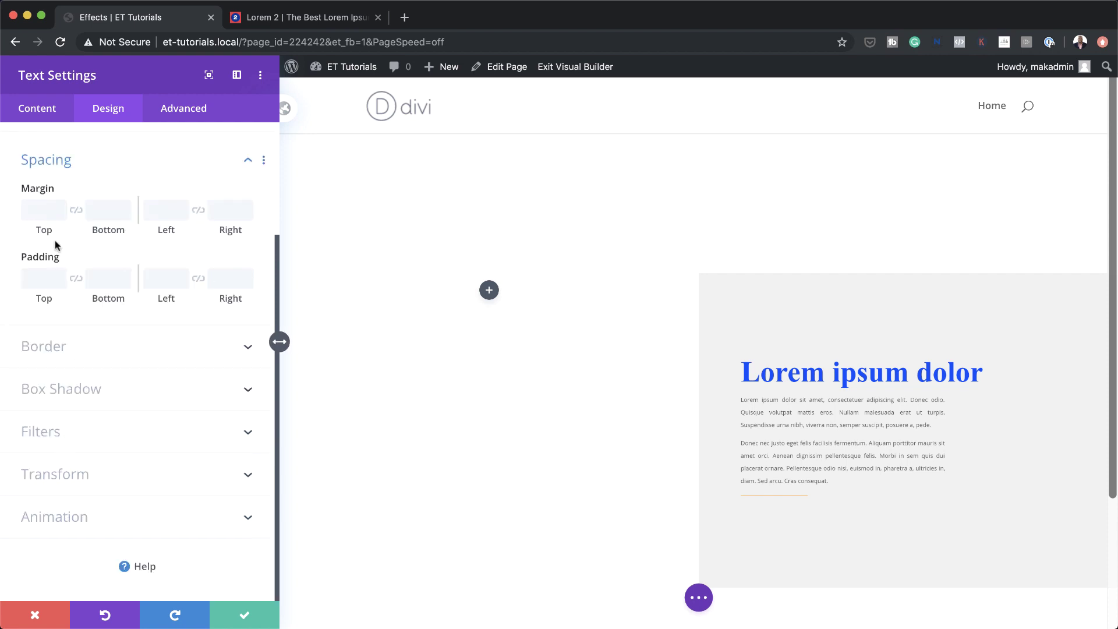
pyautogui.click(47, 208)
pyautogui.write('2vw')
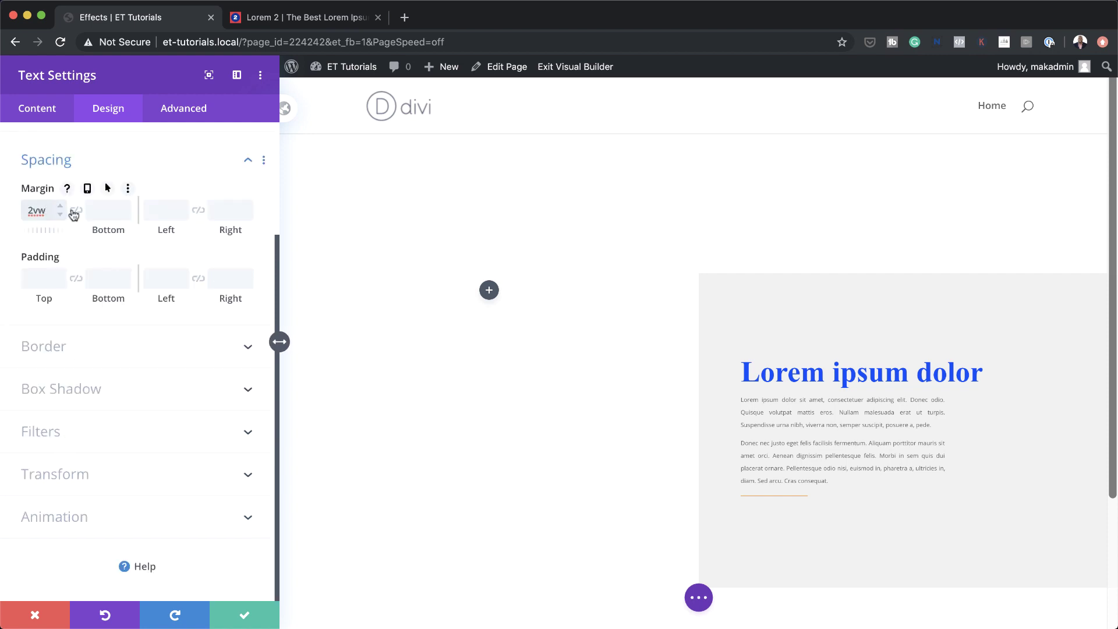
pyautogui.click(76, 210)
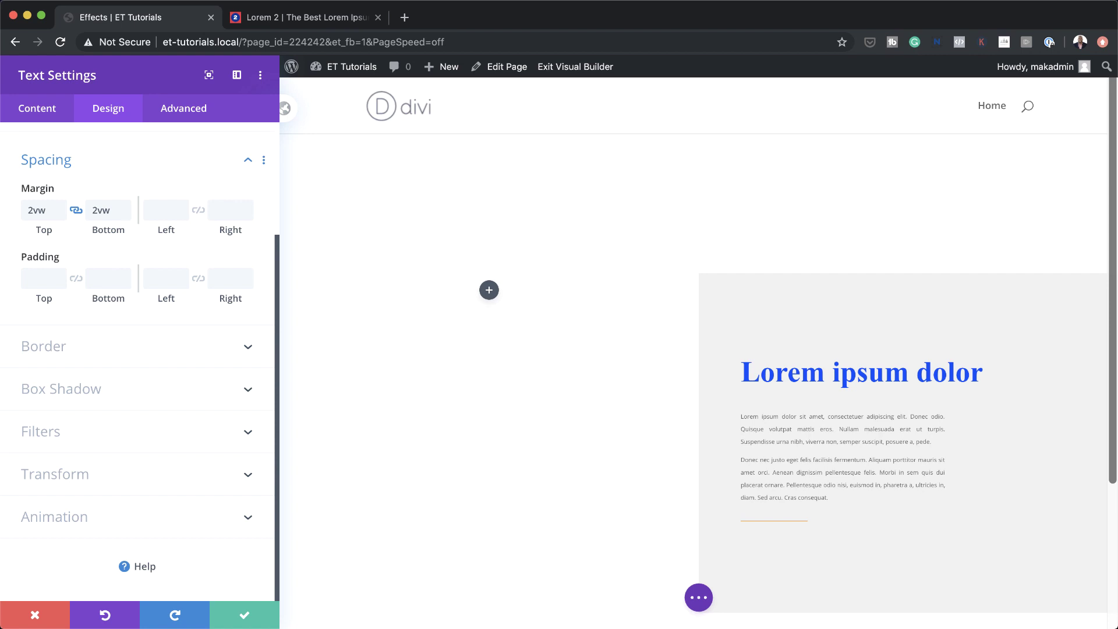
pyautogui.click(241, 616)
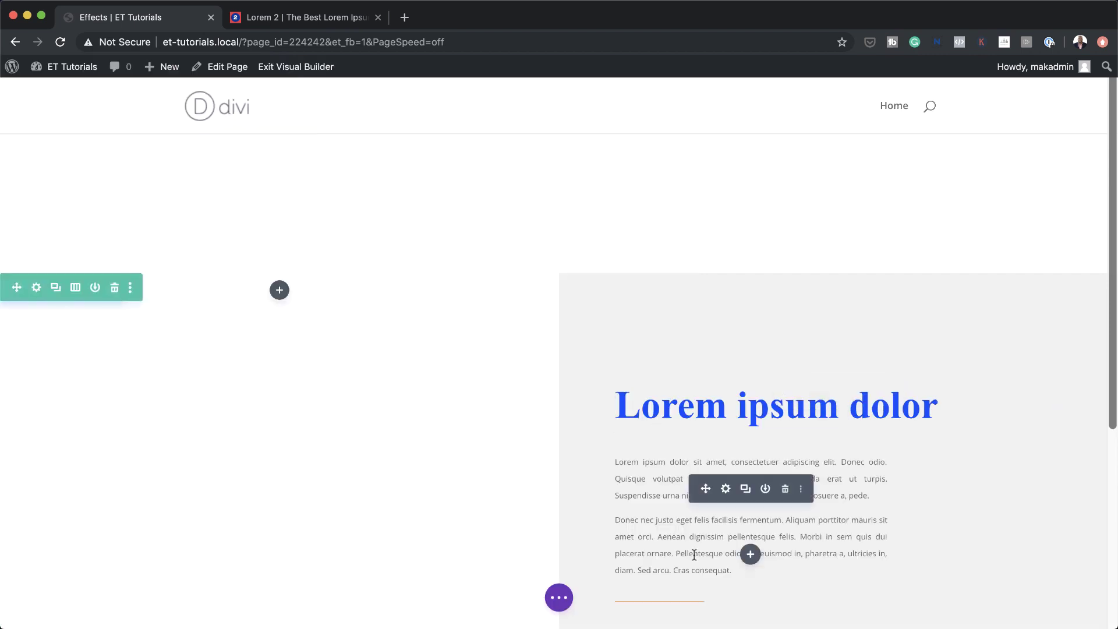
# Move the divider up so it sits between the heading and the body text.
pyautogui.scroll(-3, 694, 555)
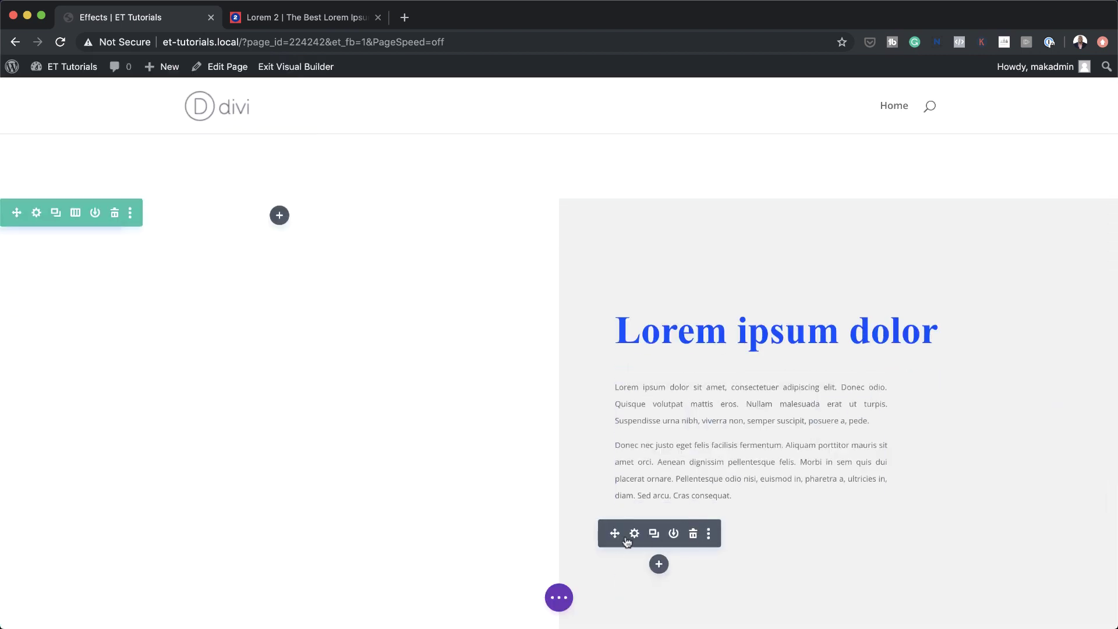
pyautogui.moveTo(615, 534); pyautogui.dragTo(616, 365)
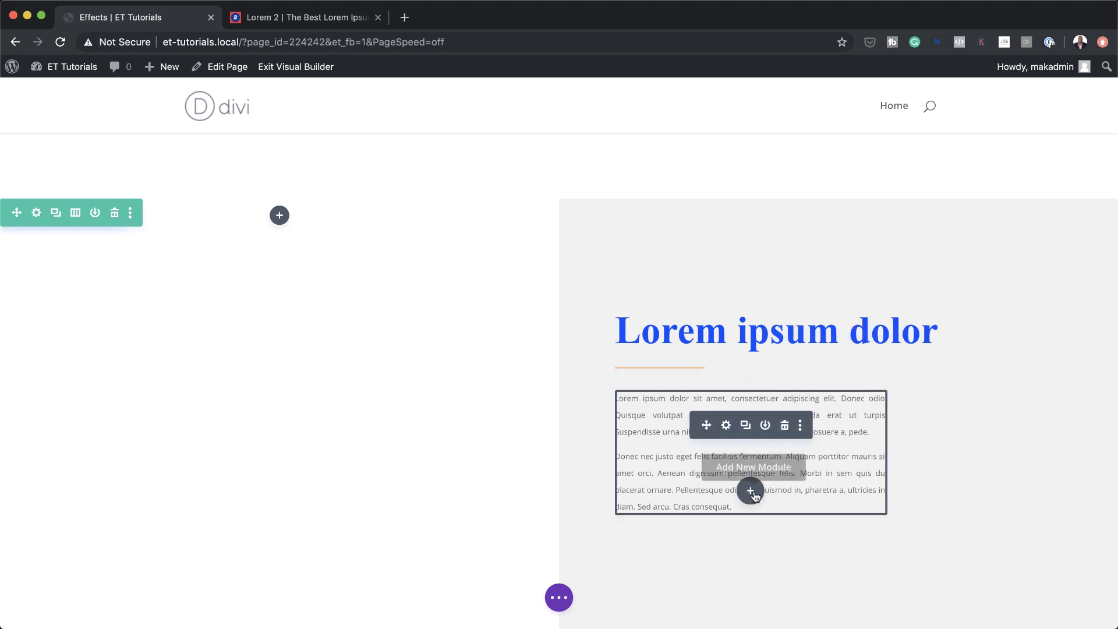
# Add a Text module below the body text with the content "Read More".
pyautogui.click(751, 492)
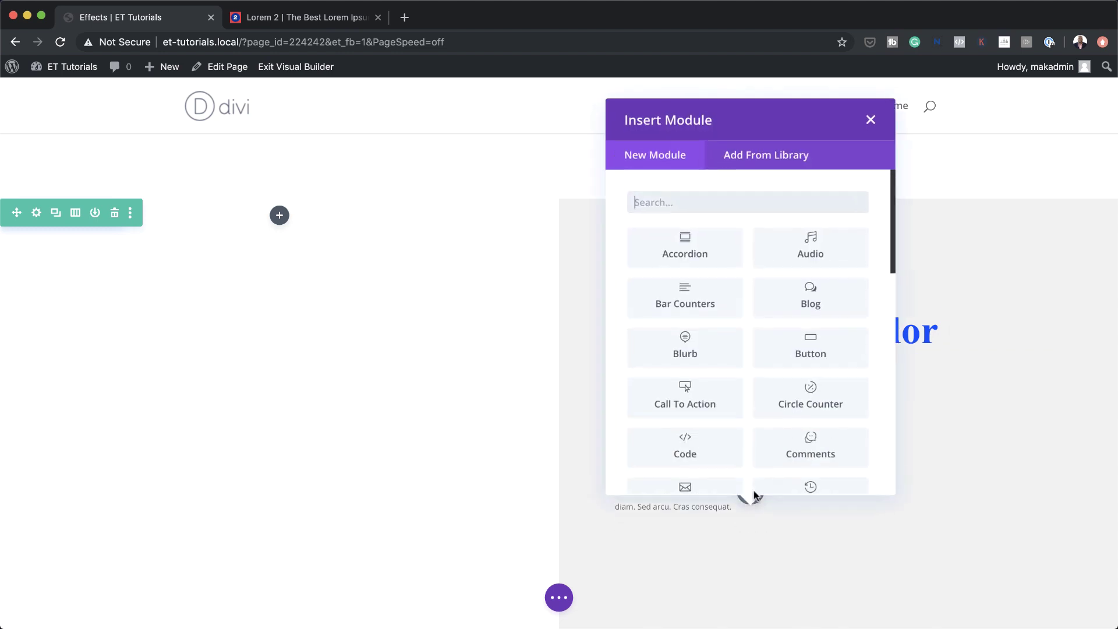
pyautogui.write('text')
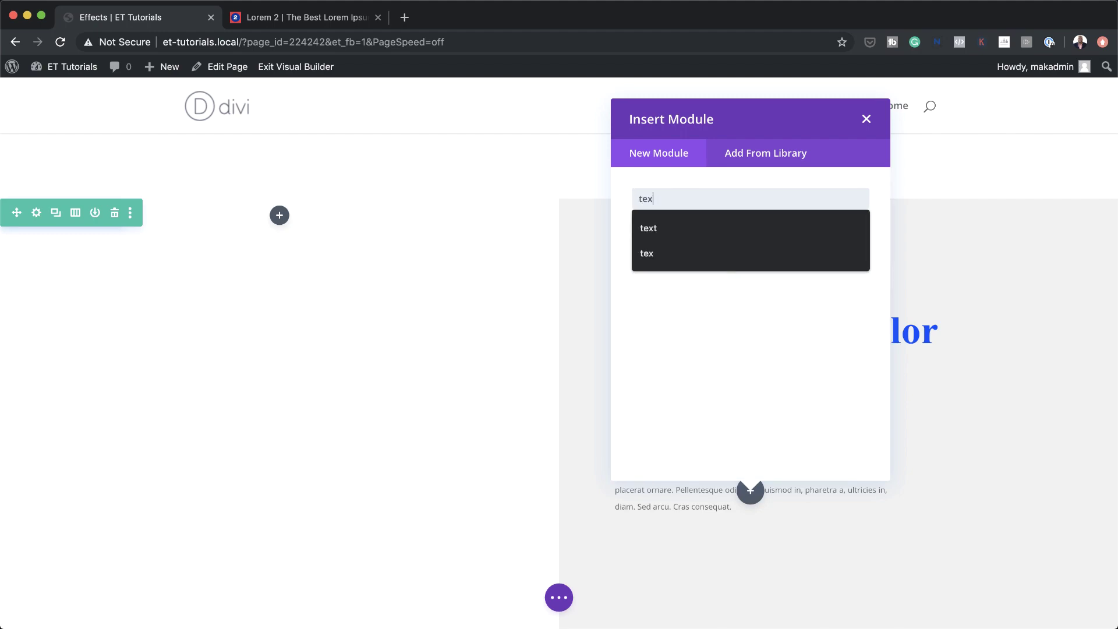
pyautogui.click(687, 242)
pyautogui.moveTo(26, 323); pyautogui.dragTo(223, 424)
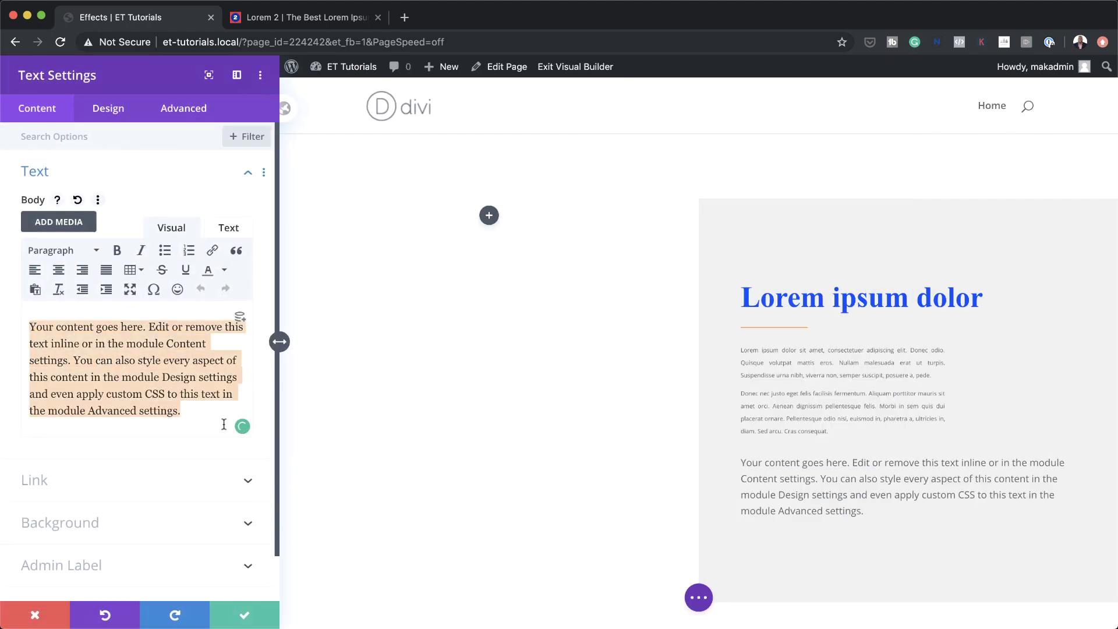
pyautogui.write('Read More')
# Set the Read More module's link URL to #.
pyautogui.click(76, 396)
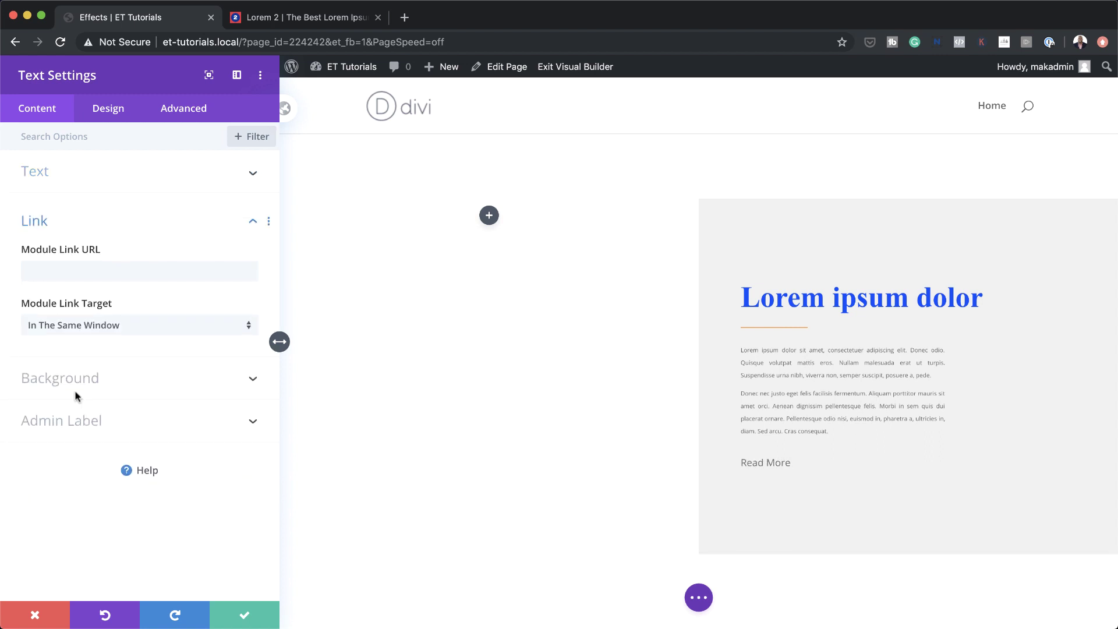
pyautogui.click(42, 271)
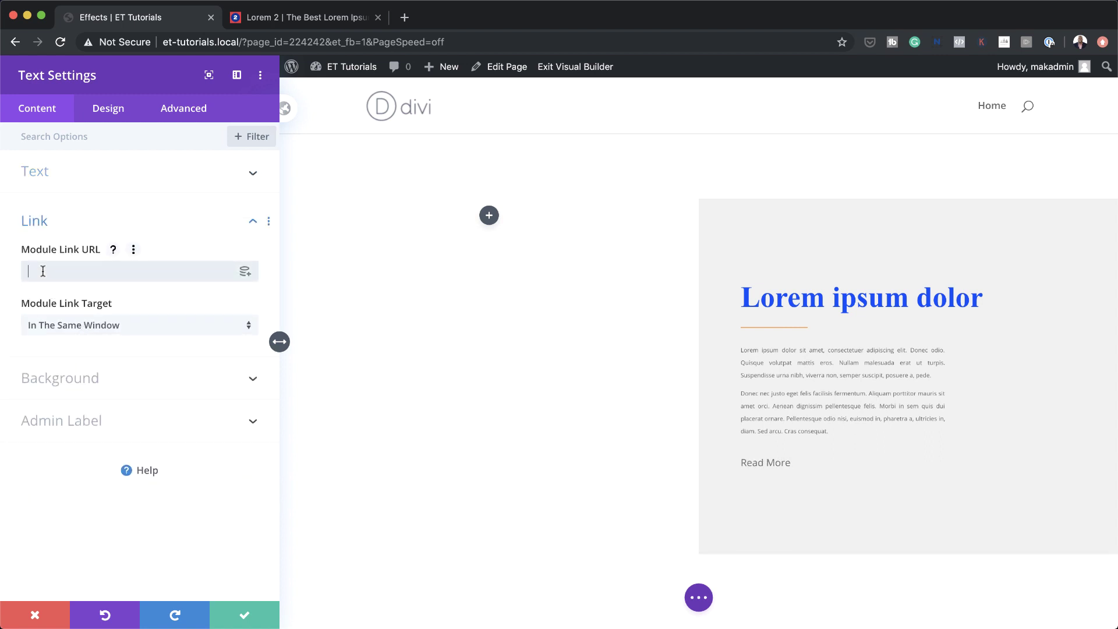
pyautogui.write('#')
# Set the Read More text's font to Times New Roman and its color to #ff961e.
pyautogui.click(108, 111)
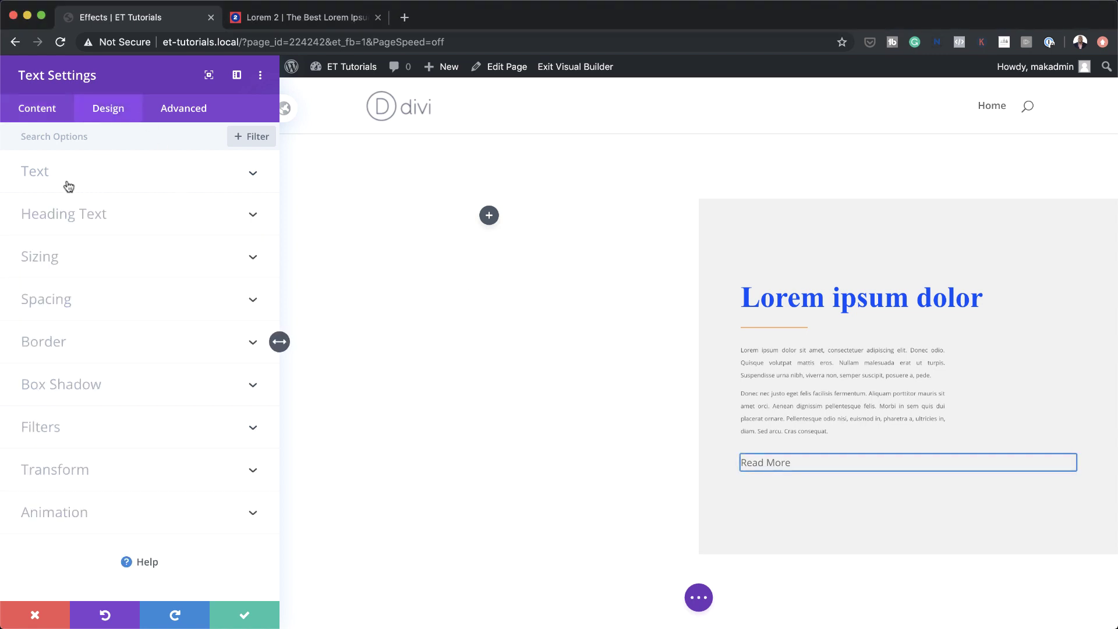
pyautogui.click(102, 180)
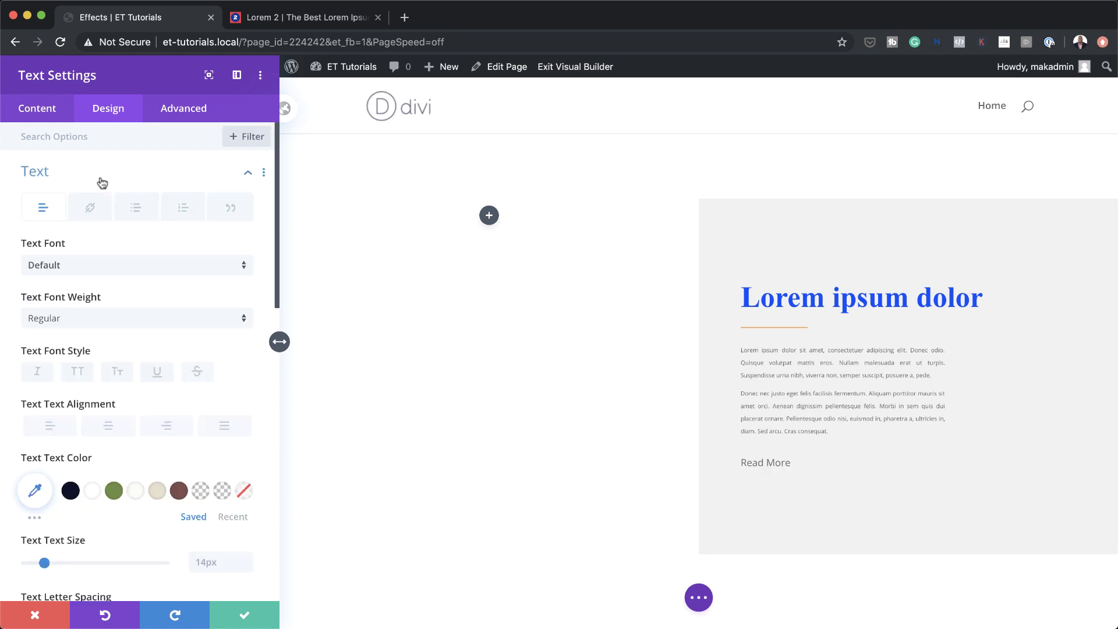
pyautogui.click(83, 268)
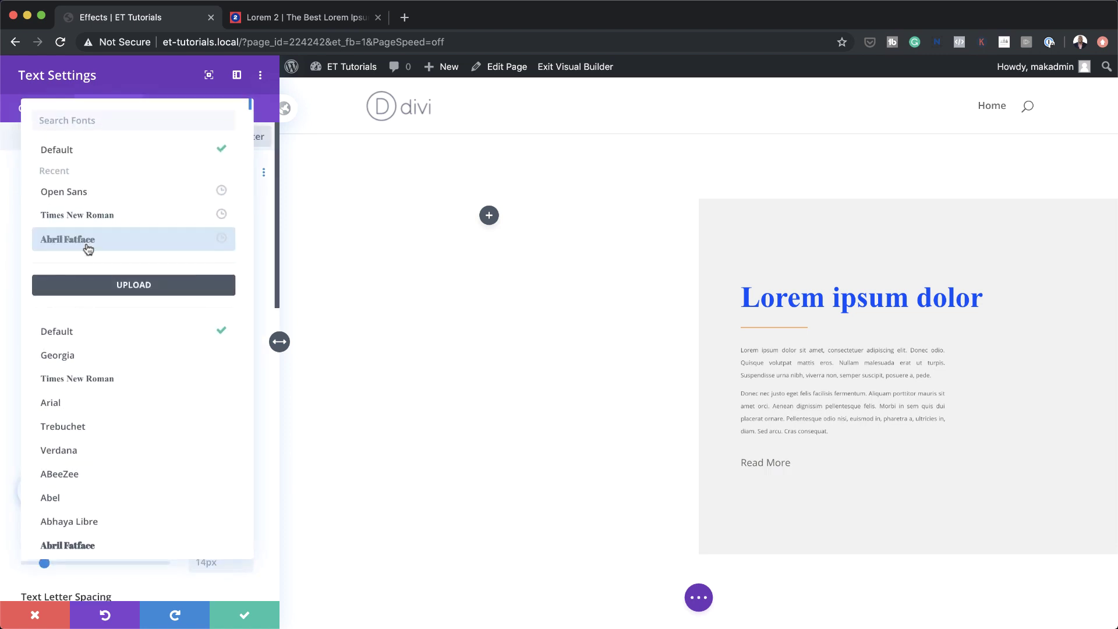
pyautogui.click(134, 217)
pyautogui.scroll(-5, 70, 378)
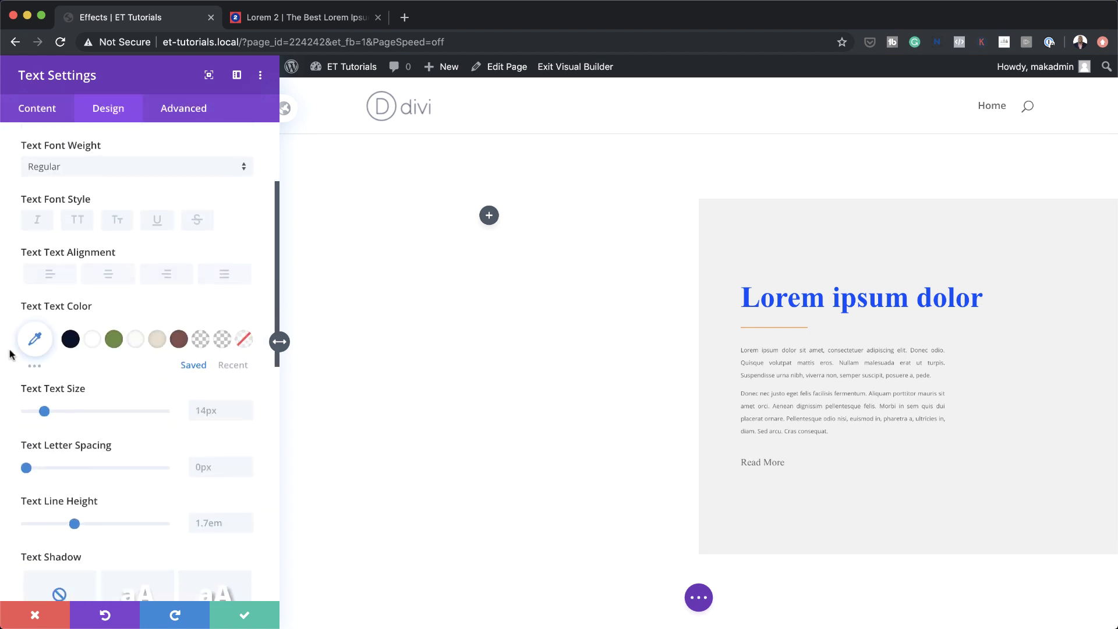
pyautogui.click(35, 341)
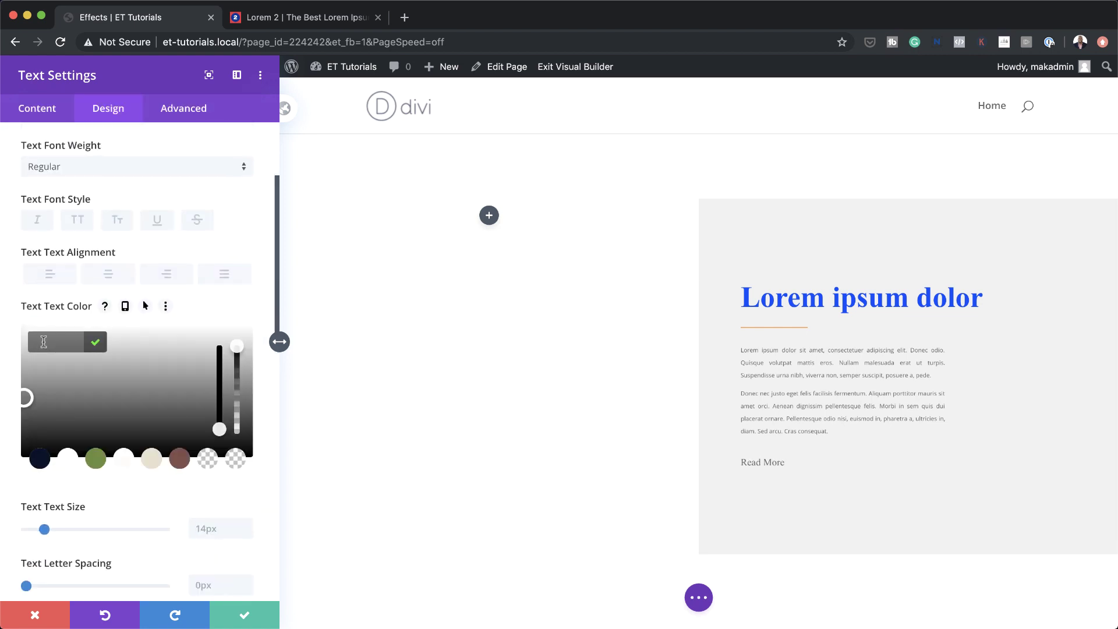
pyautogui.write('#ff961e')
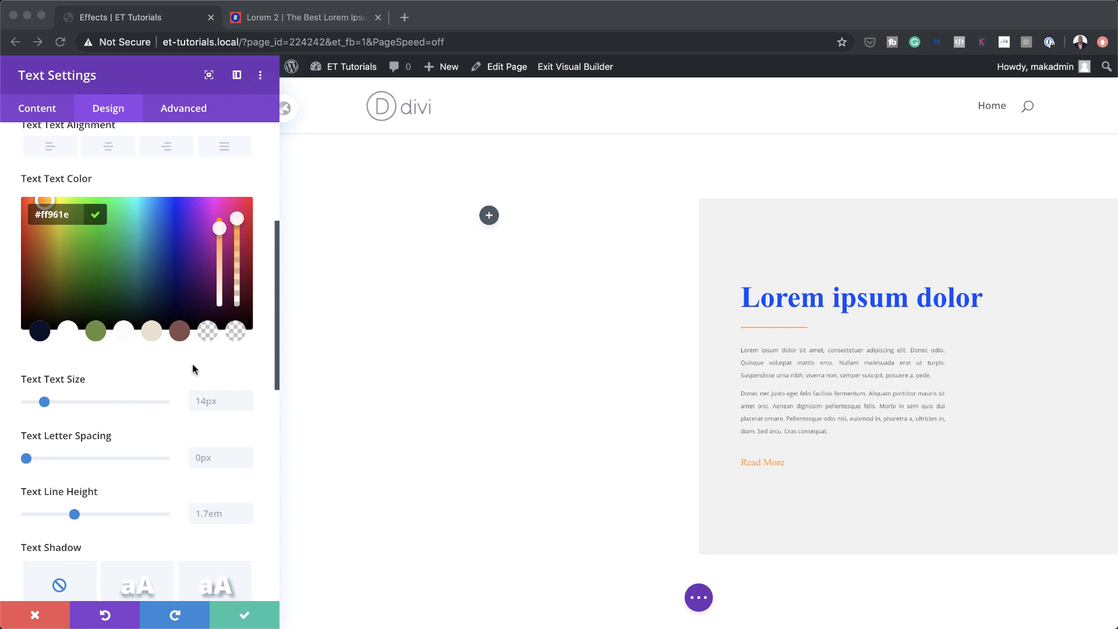
# Set the Read More text size to 1.5vw and reduce the module's width to about half the column.
pyautogui.click(215, 399)
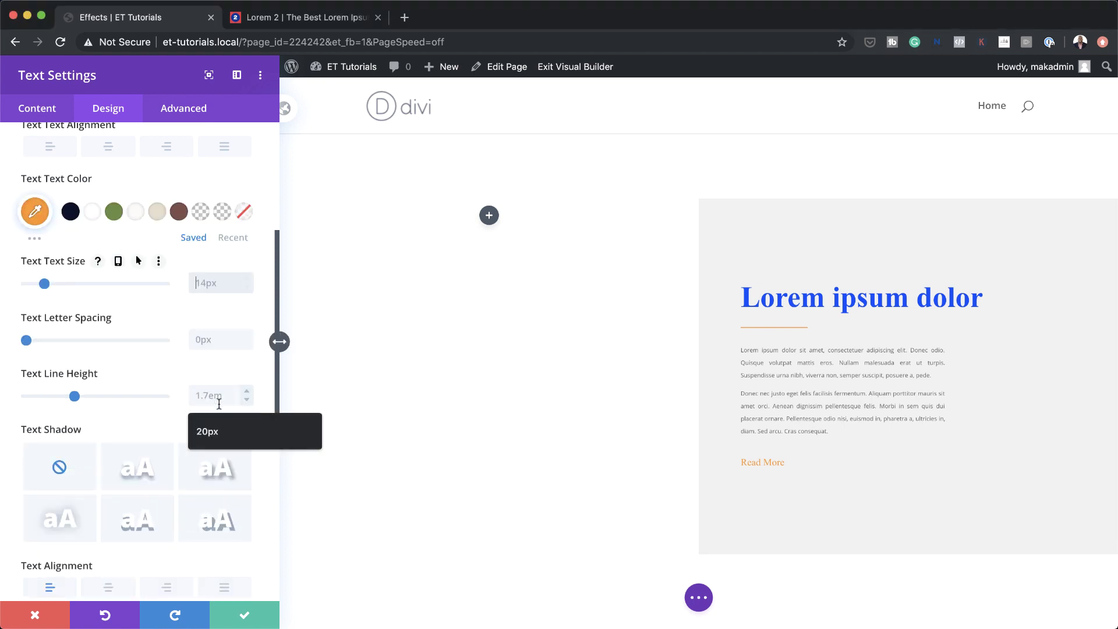
pyautogui.write('1.5vw')
pyautogui.scroll(-5, 139, 430)
pyautogui.scroll(-5, 138, 429)
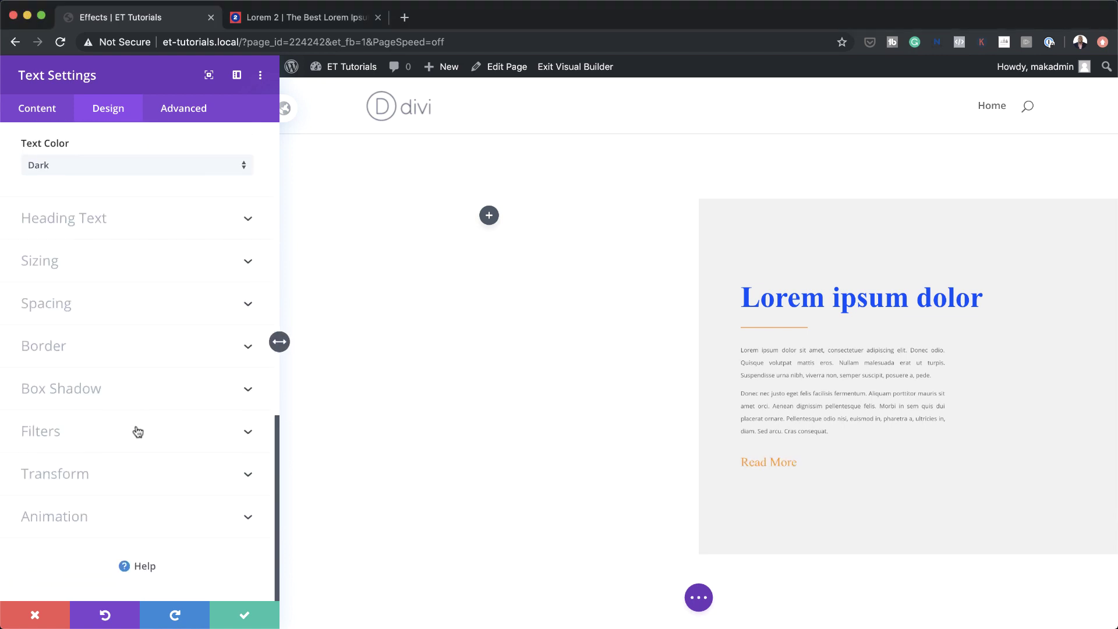
pyautogui.scroll(2, 137, 428)
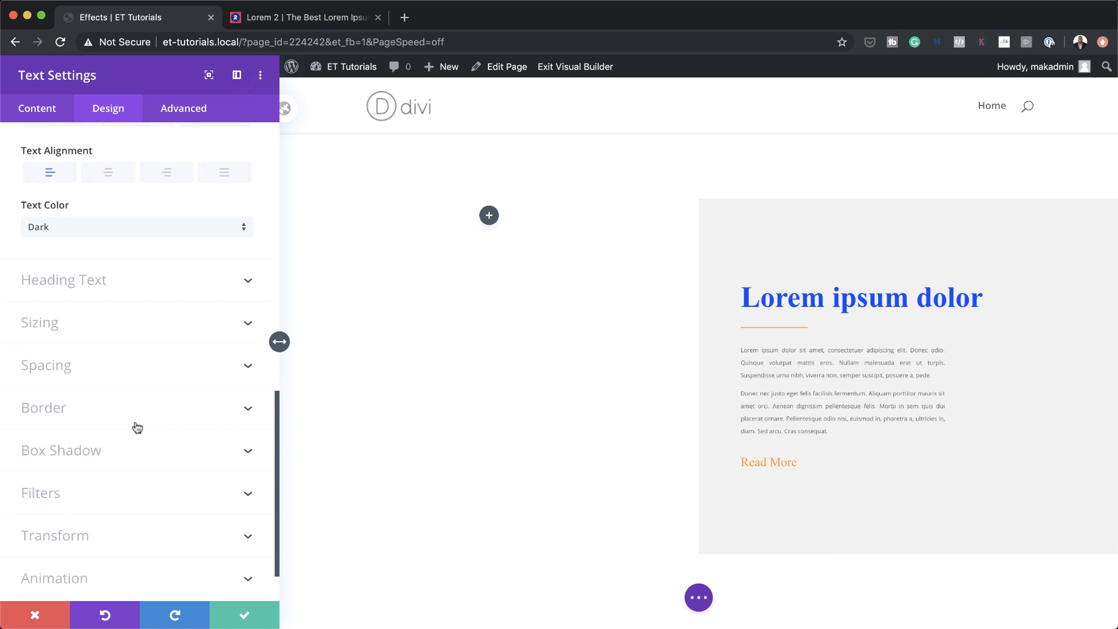
pyautogui.click(58, 326)
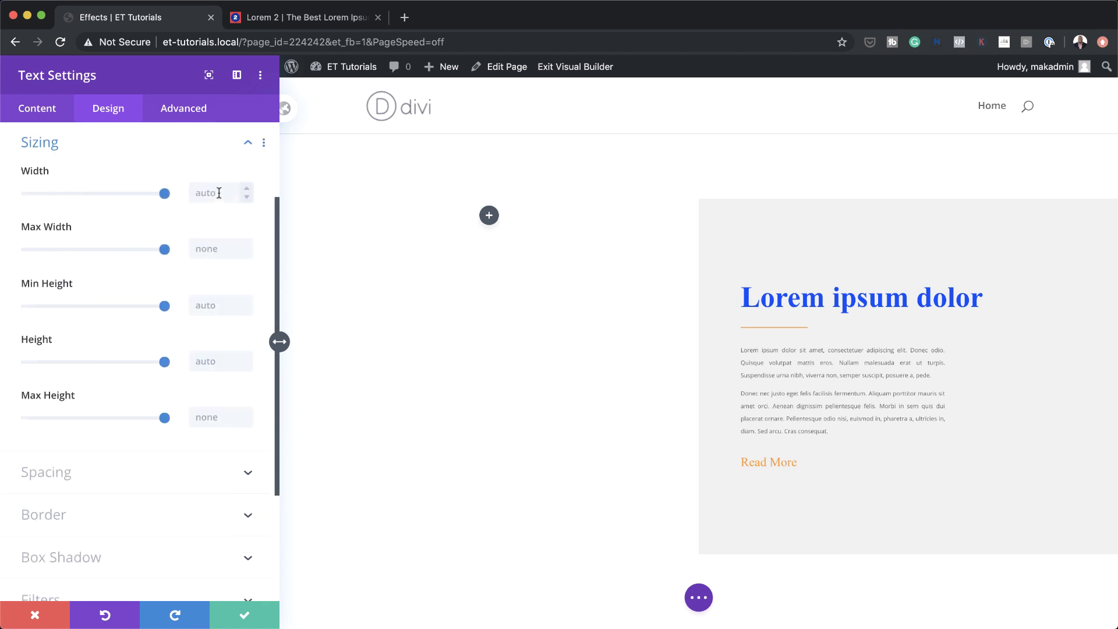
pyautogui.click(219, 192)
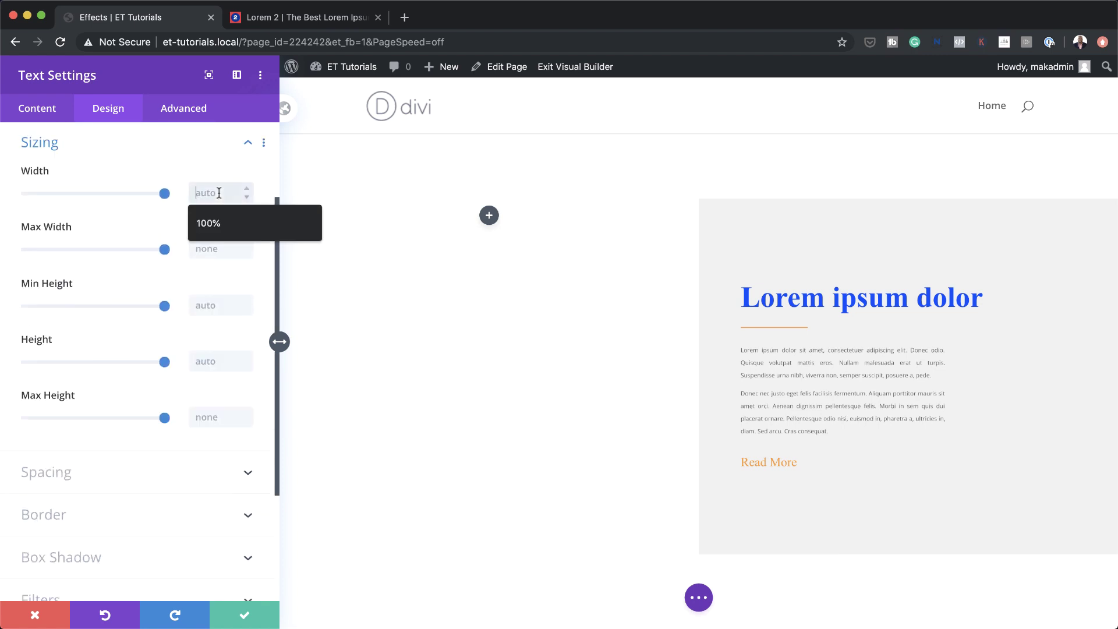
pyautogui.write('50%')
# Give the Read More module linked top and bottom margins of 1vw.
pyautogui.scroll(-5, 95, 422)
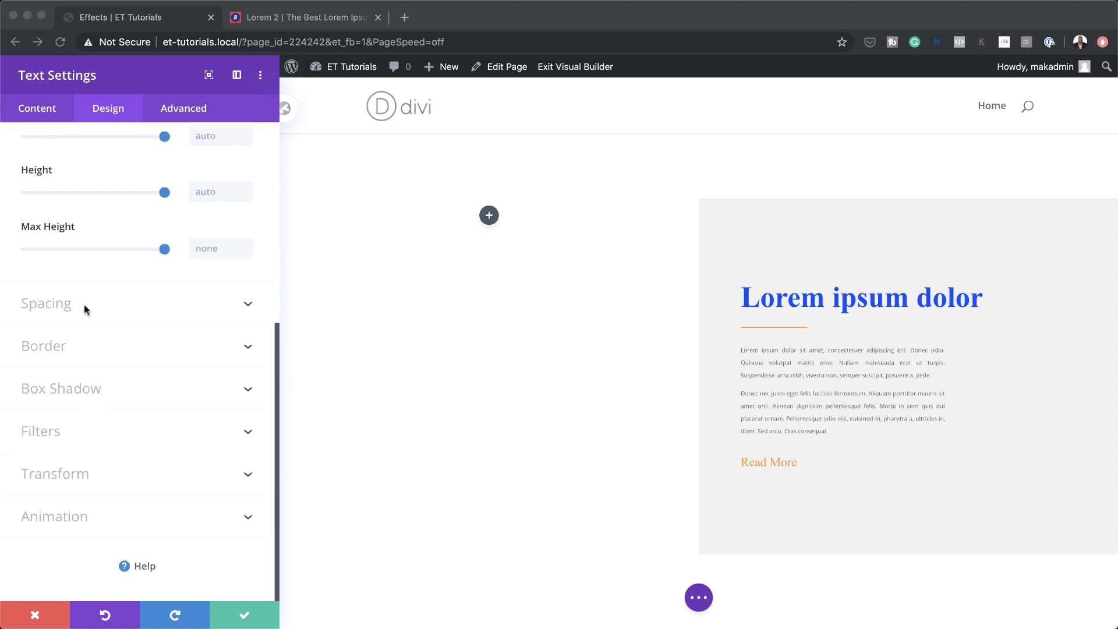
pyautogui.click(65, 305)
pyautogui.click(38, 212)
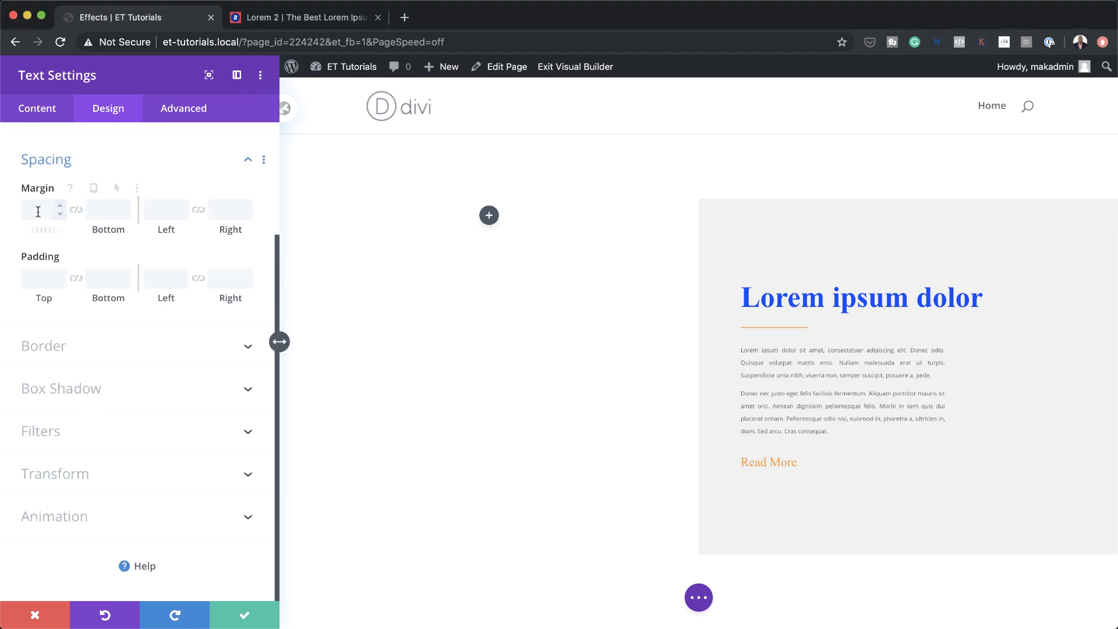
pyautogui.write('1vw')
pyautogui.click(76, 211)
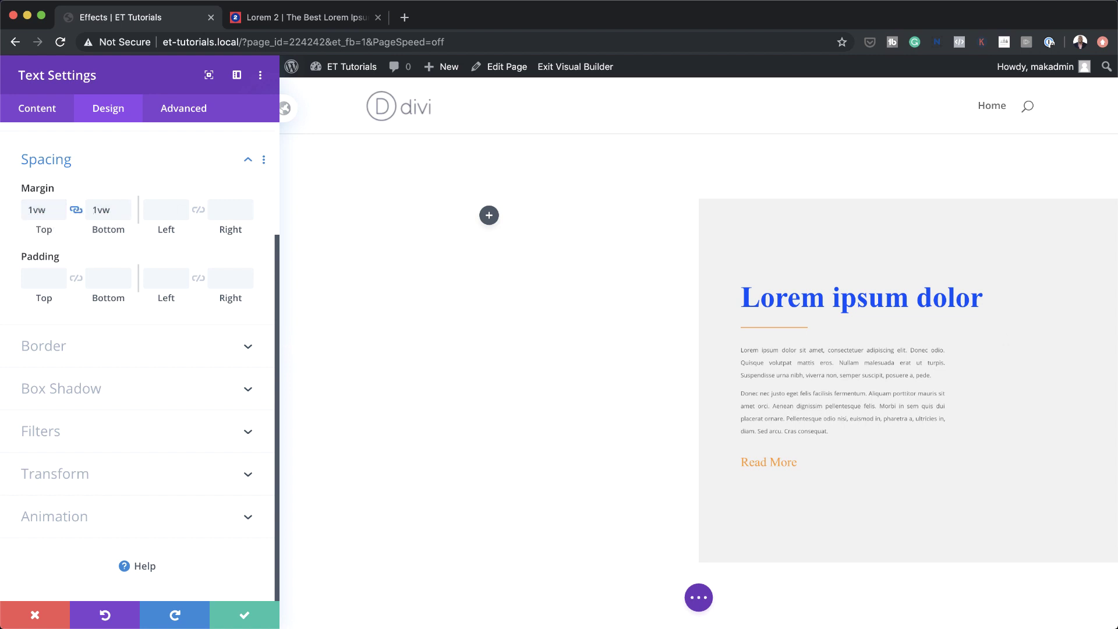
# Give the Read More module a 1px solid bottom border in #0f47ff and save the module.
pyautogui.click(72, 347)
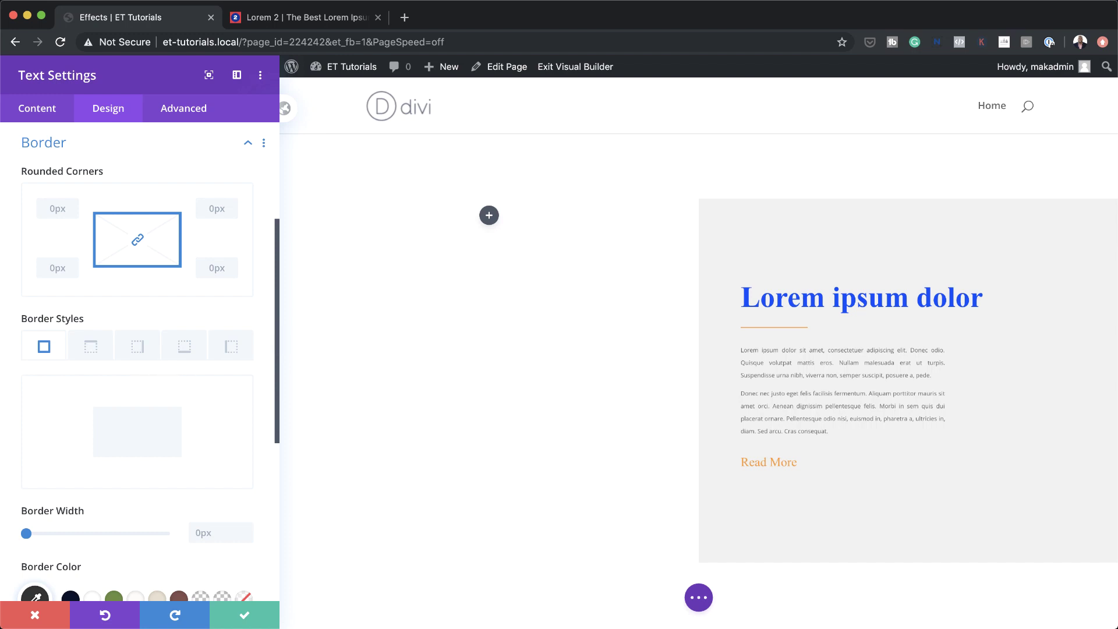
pyautogui.click(190, 354)
pyautogui.scroll(-3, 182, 441)
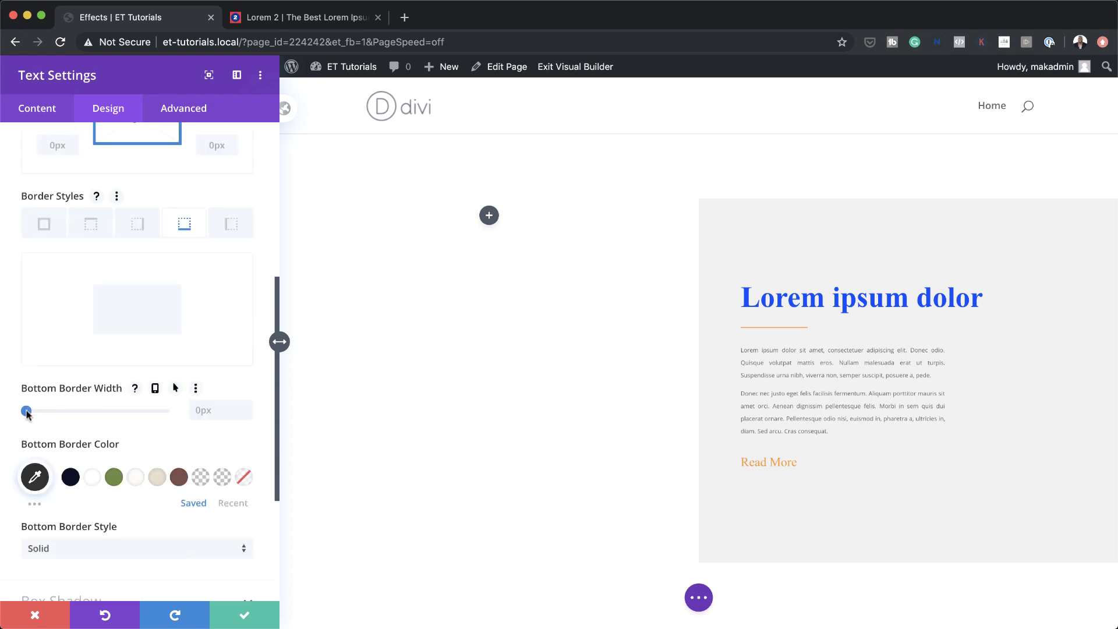
pyautogui.moveTo(27, 411); pyautogui.dragTo(29, 411)
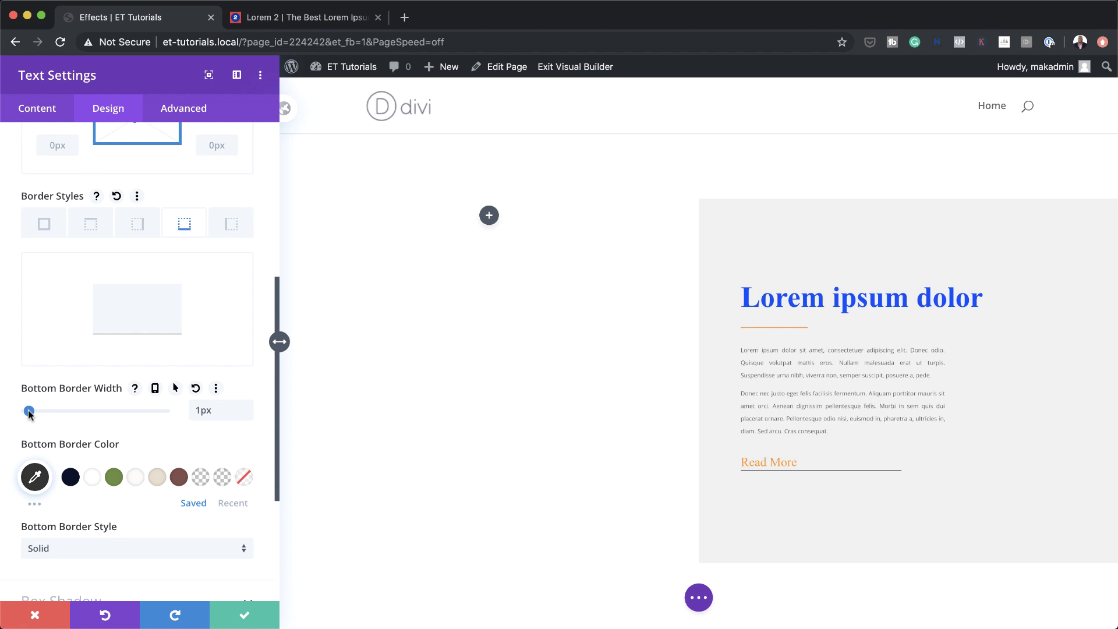
pyautogui.click(35, 477)
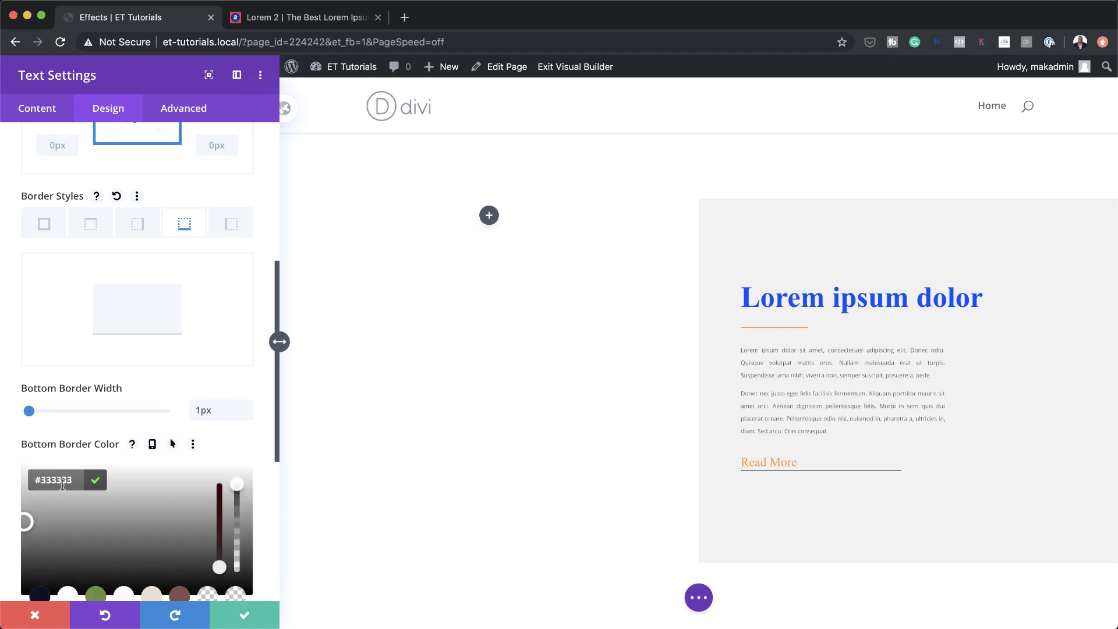
pyautogui.write('#0f47ff')
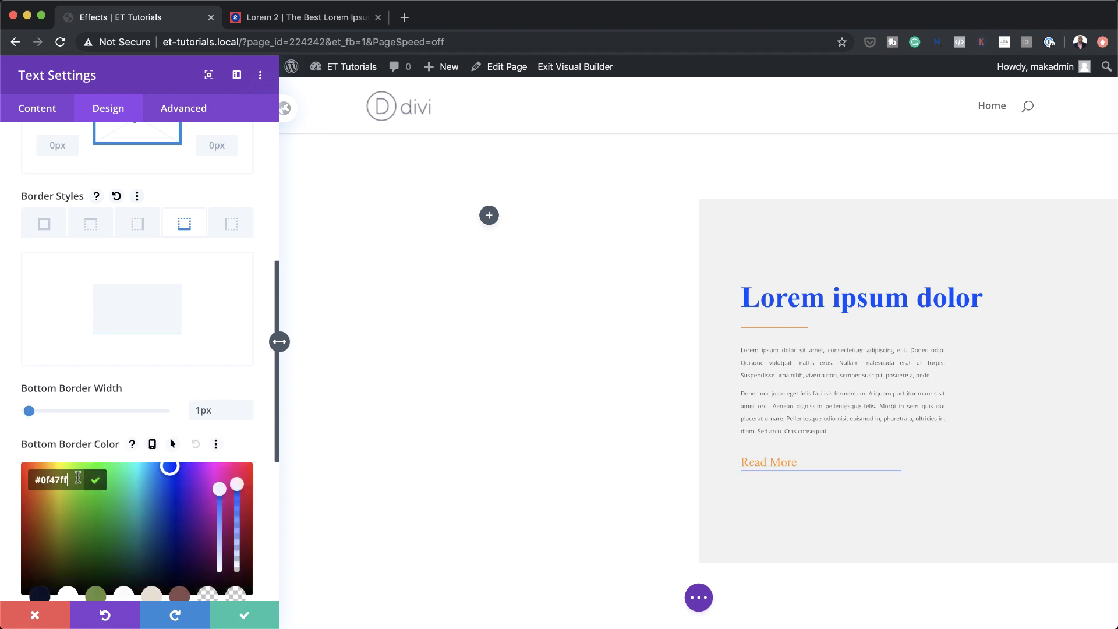
pyautogui.click(245, 615)
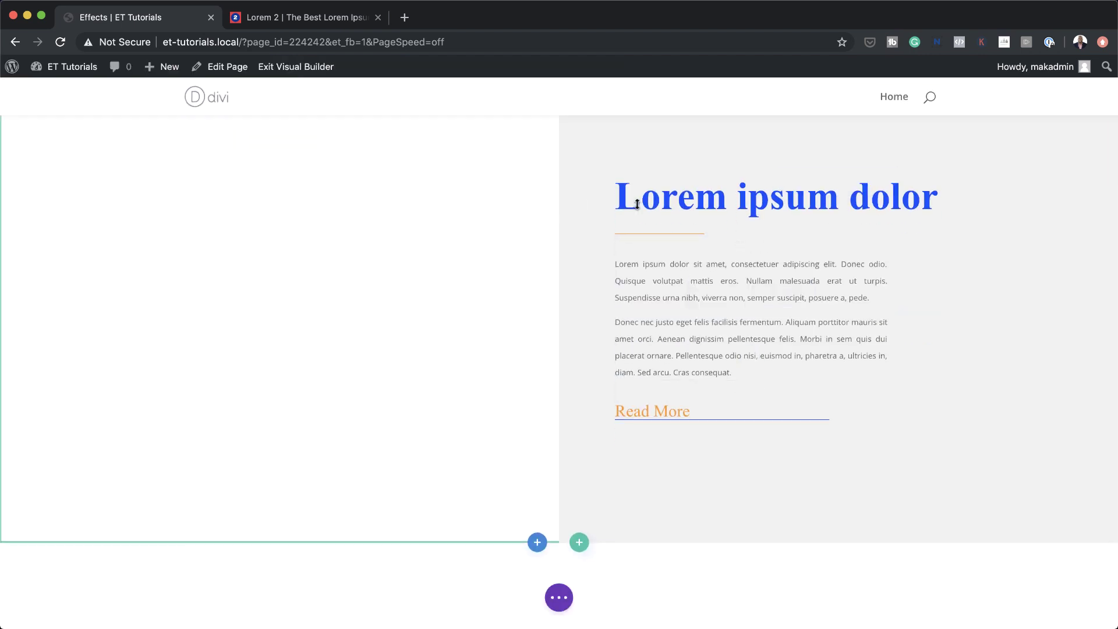
# Switch the builder to wireframe view and duplicate the entire section.
pyautogui.moveTo(622, 389)
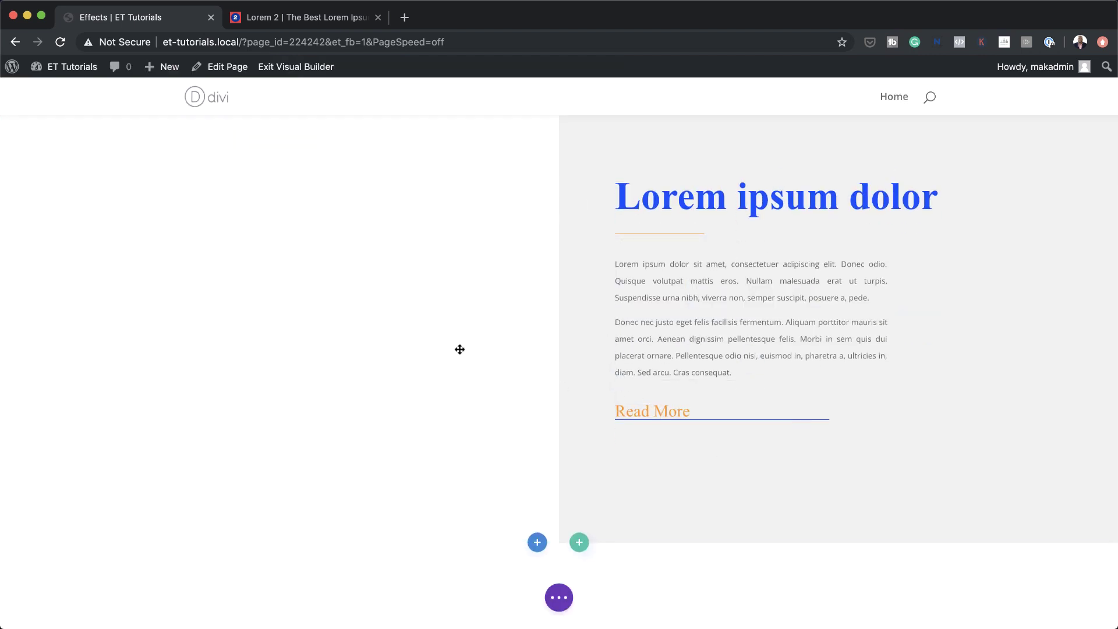
pyautogui.scroll(5, 459, 349)
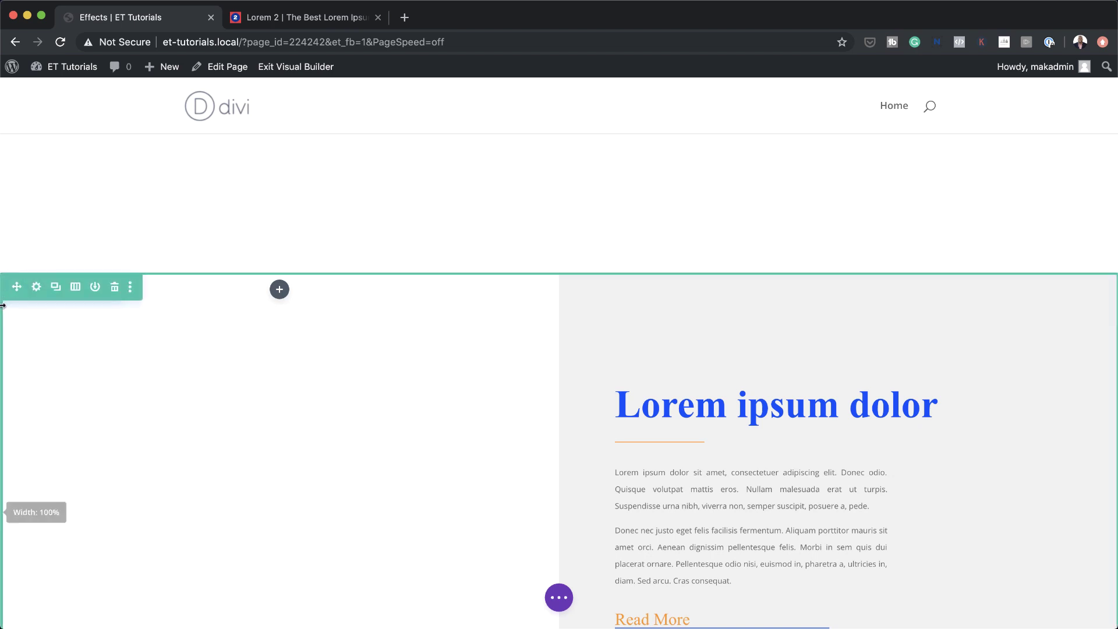
pyautogui.click(559, 598)
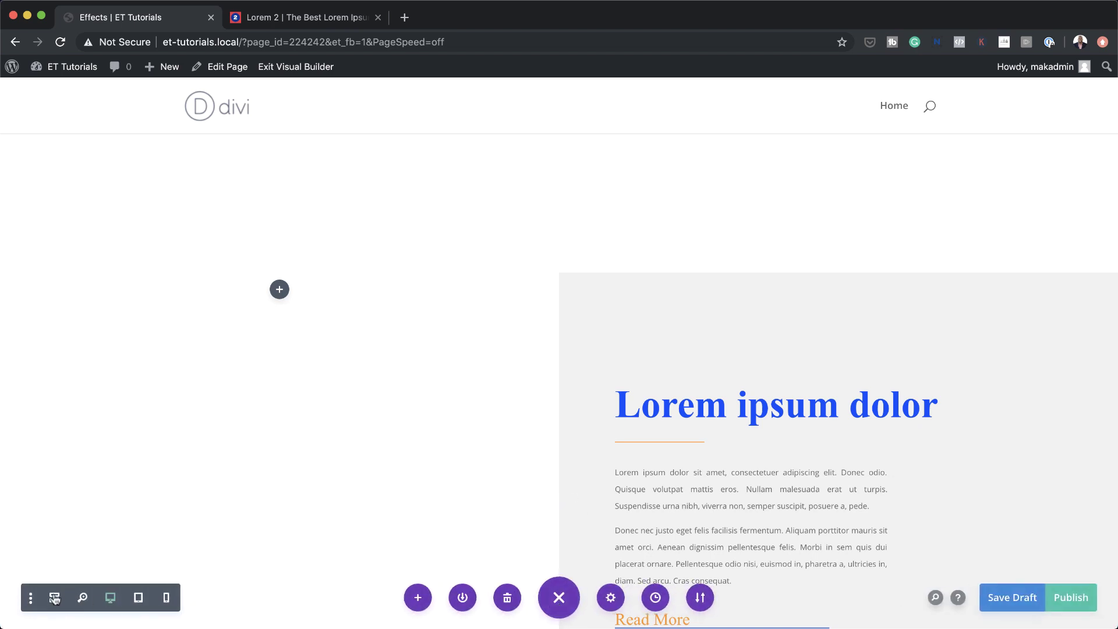
pyautogui.click(54, 597)
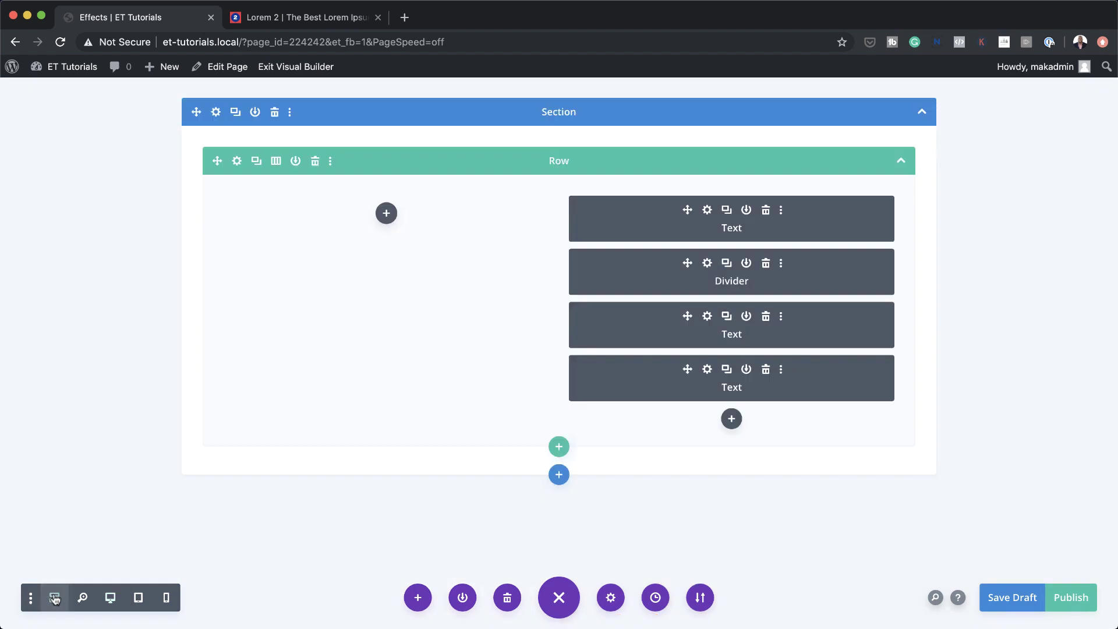
pyautogui.click(235, 112)
pyautogui.scroll(-2, 652, 200)
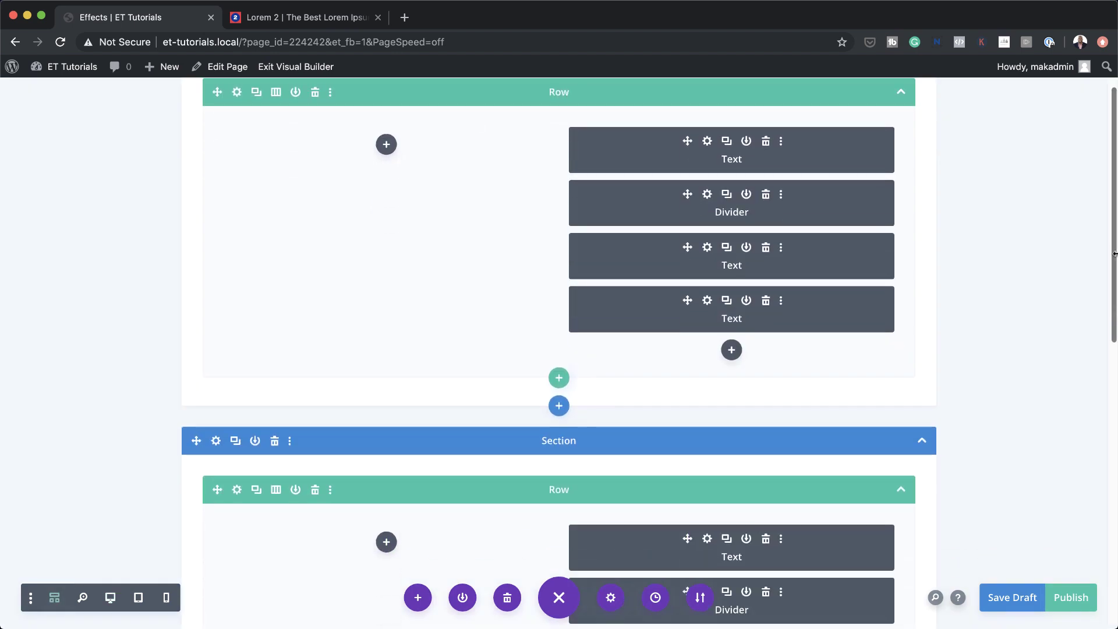
pyautogui.scroll(2, 652, 201)
pyautogui.scroll(-5, 654, 233)
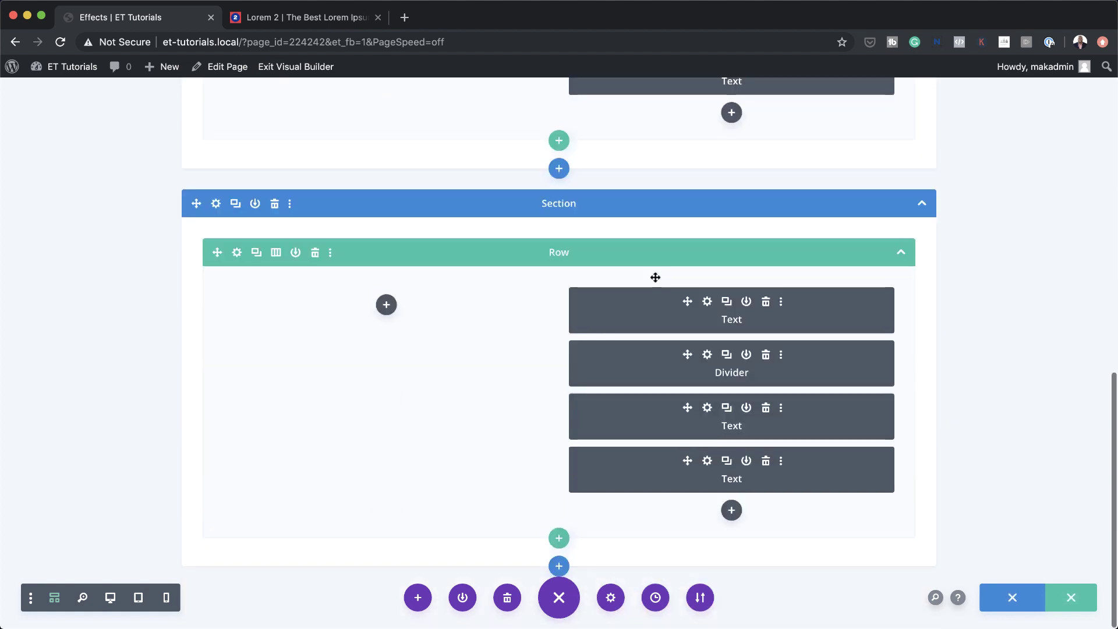
pyautogui.scroll(3, 655, 277)
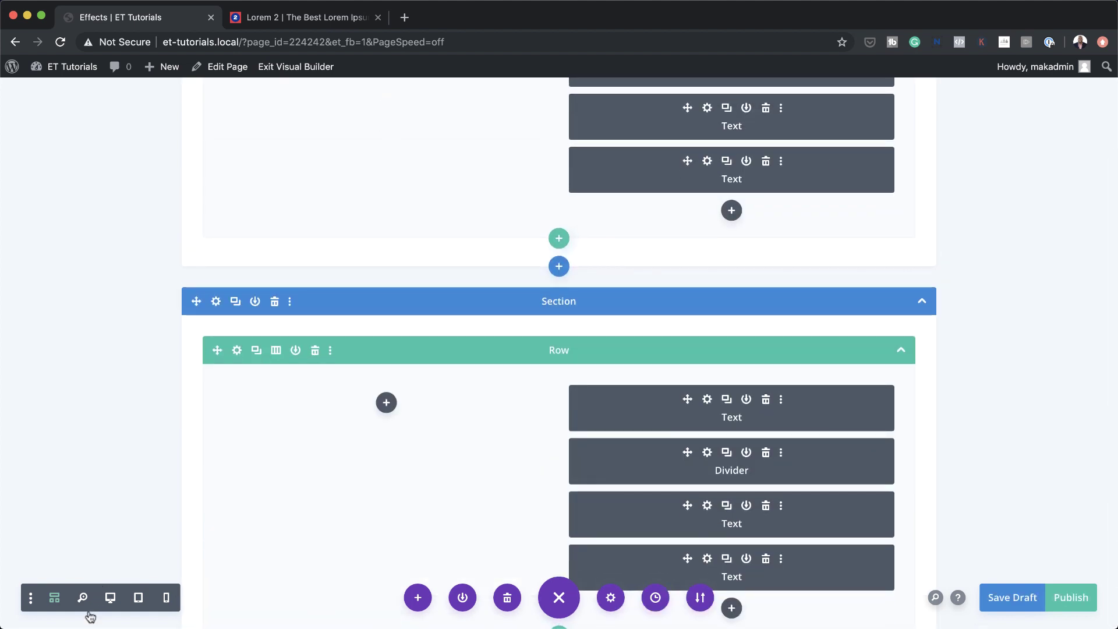
# Return the builder to desktop view and review the first section's layout.
pyautogui.click(110, 600)
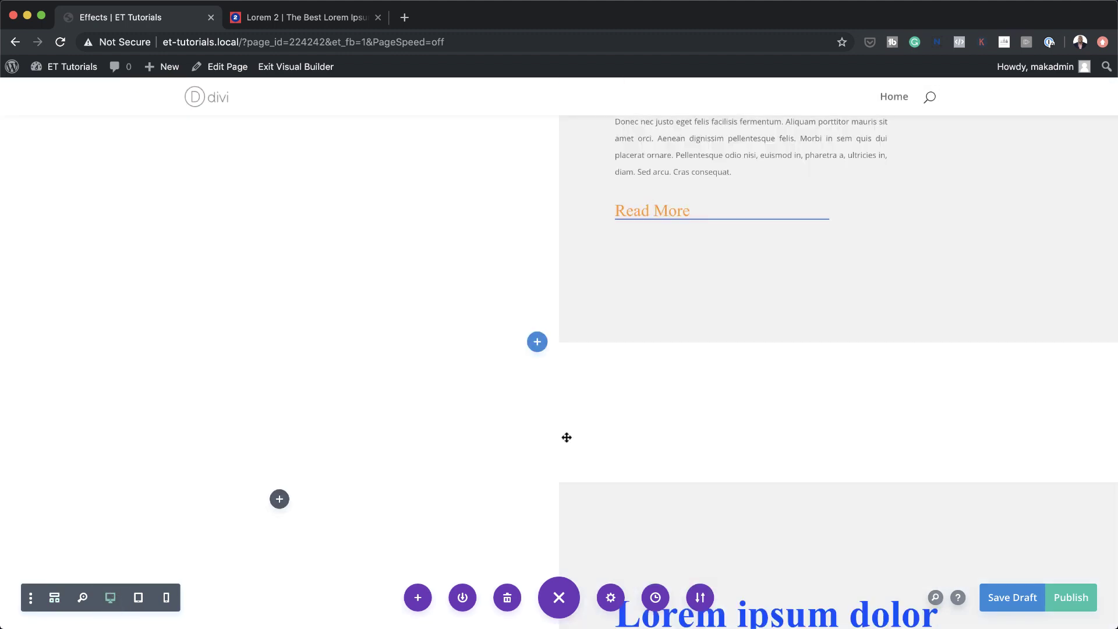
pyautogui.scroll(7, 566, 438)
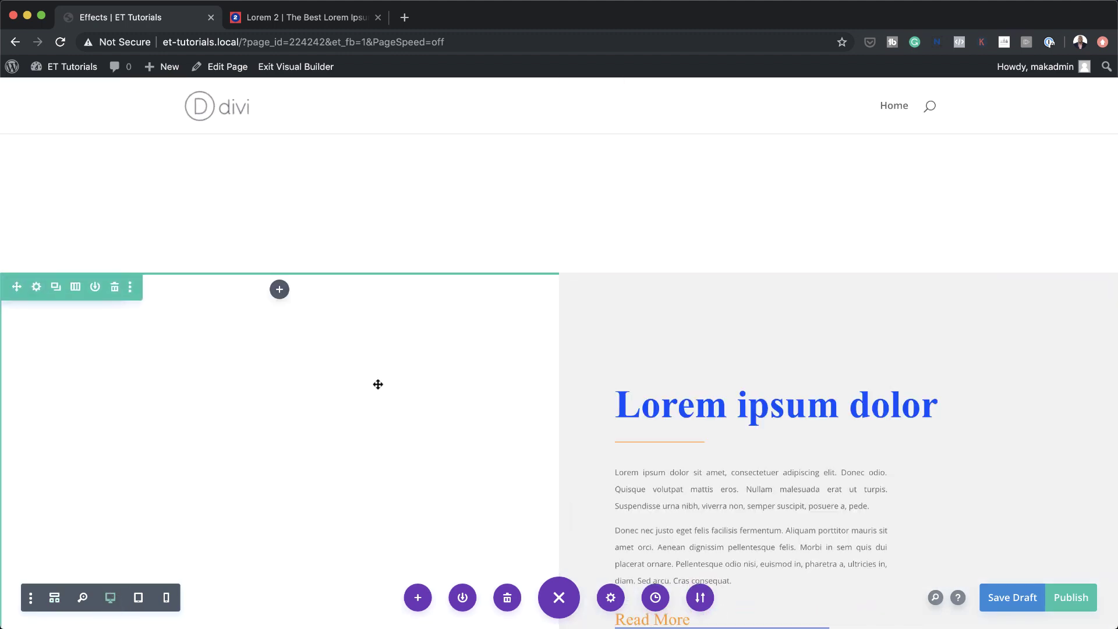
pyautogui.scroll(-2, 377, 382)
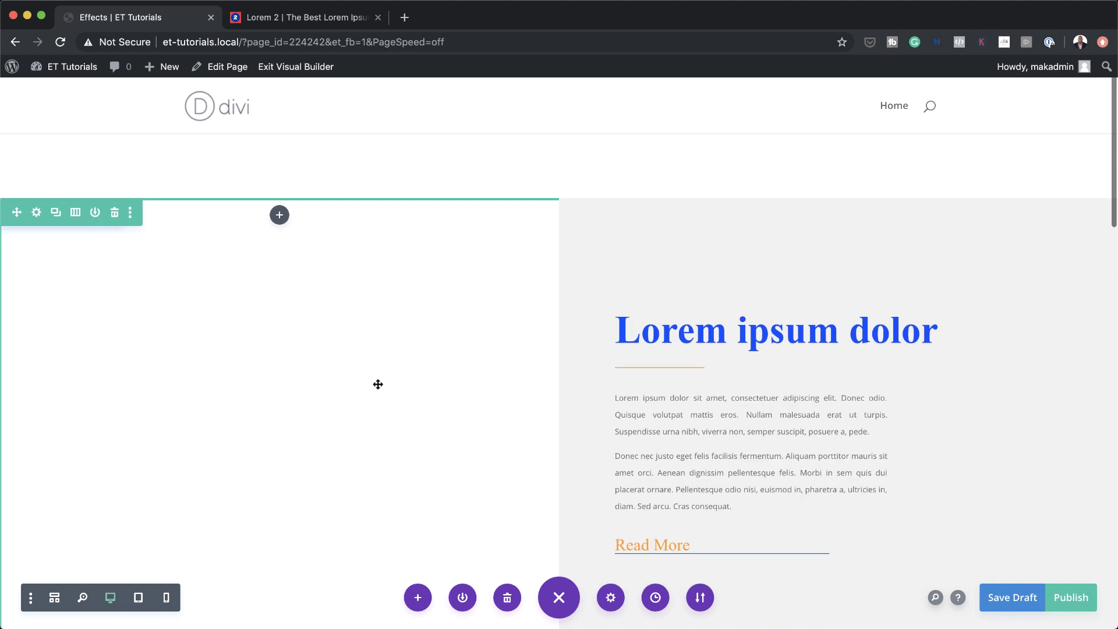
# Set business-05-1024x768-2.jpg as the background image of the first section's first column and save the column and row settings.
pyautogui.click(37, 213)
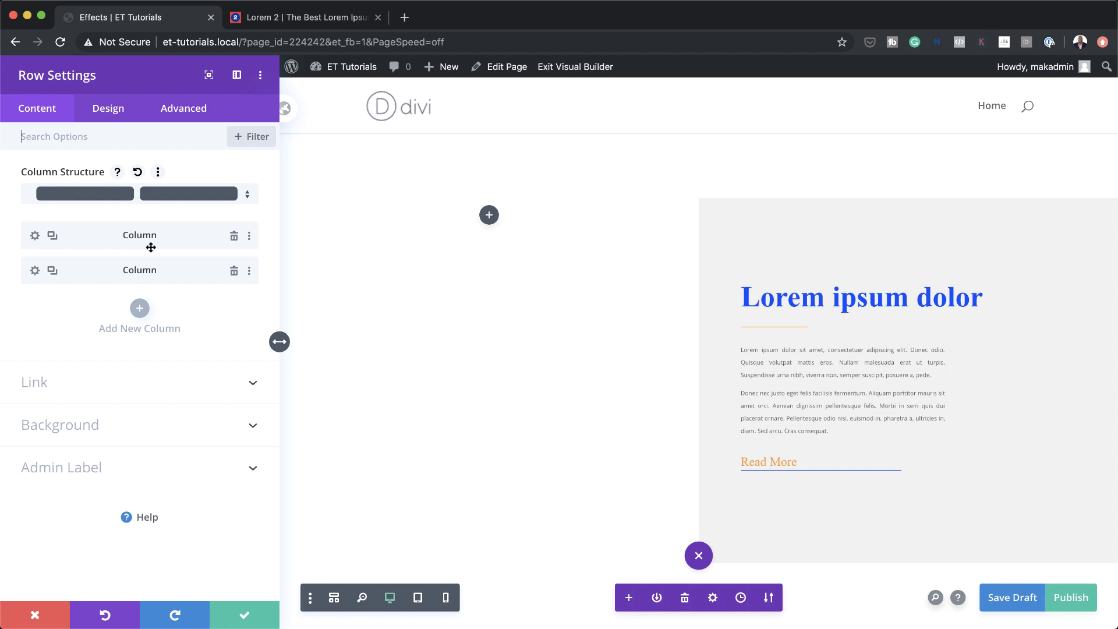
pyautogui.click(35, 236)
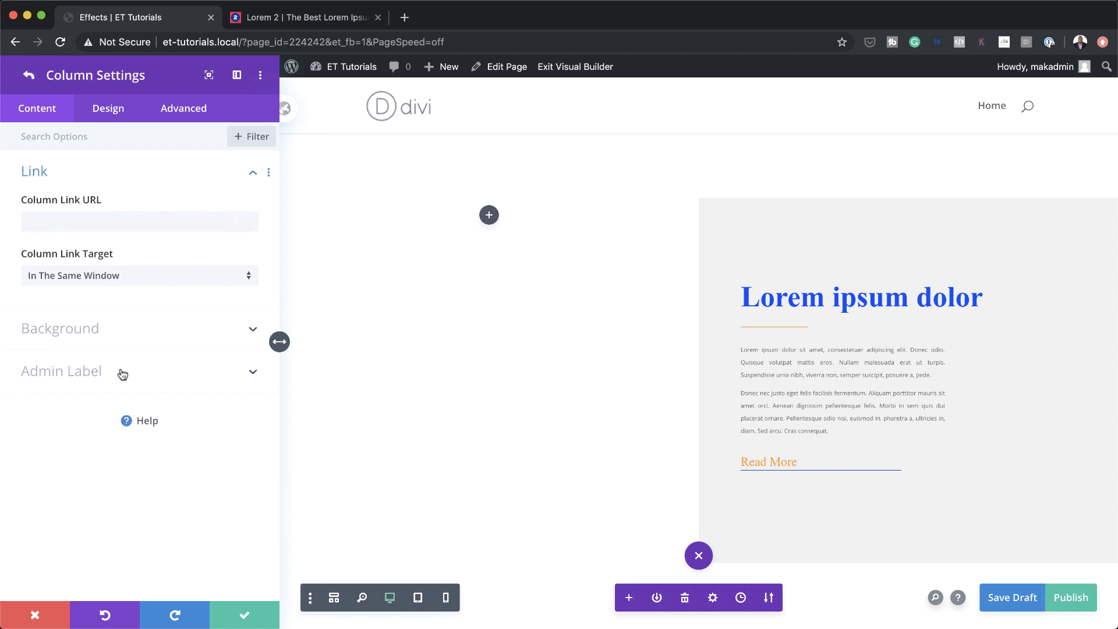
pyautogui.click(87, 329)
pyautogui.click(167, 262)
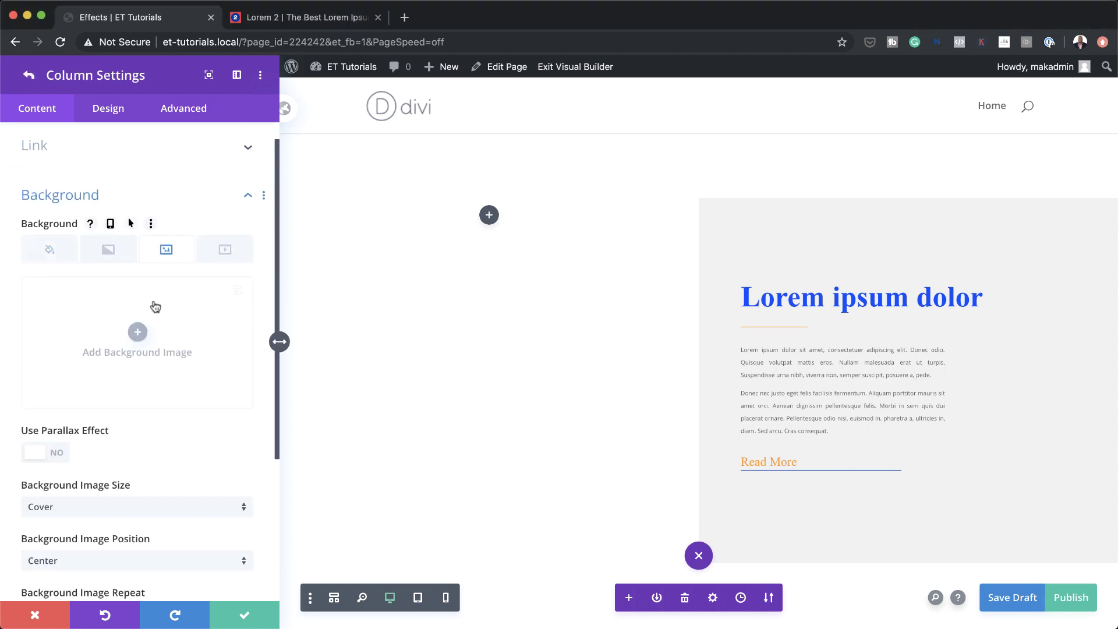
pyautogui.click(138, 342)
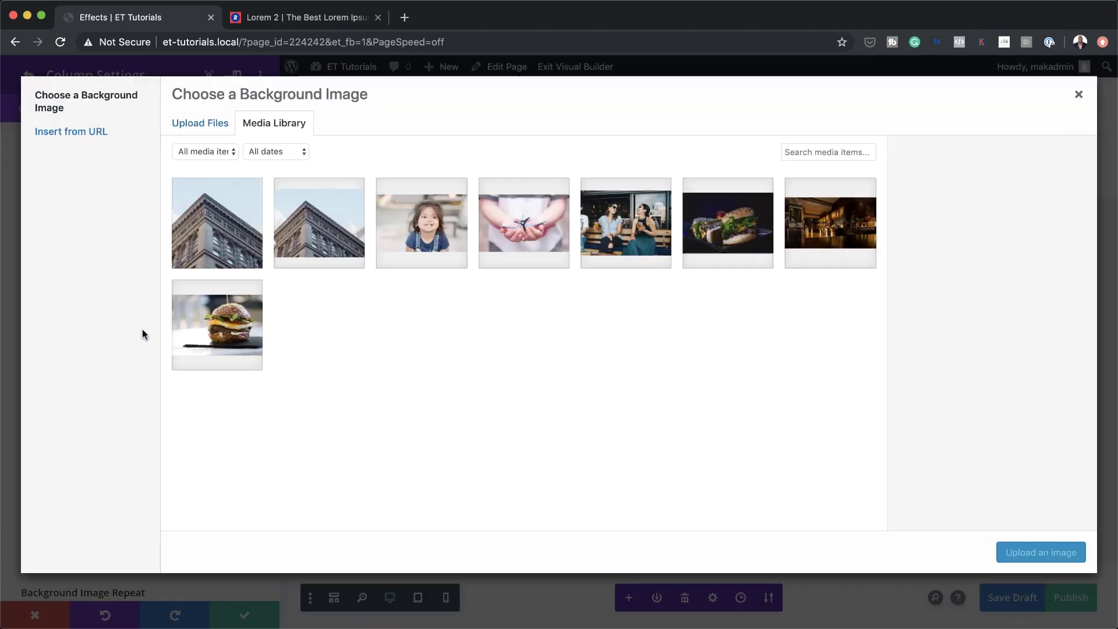
pyautogui.click(244, 244)
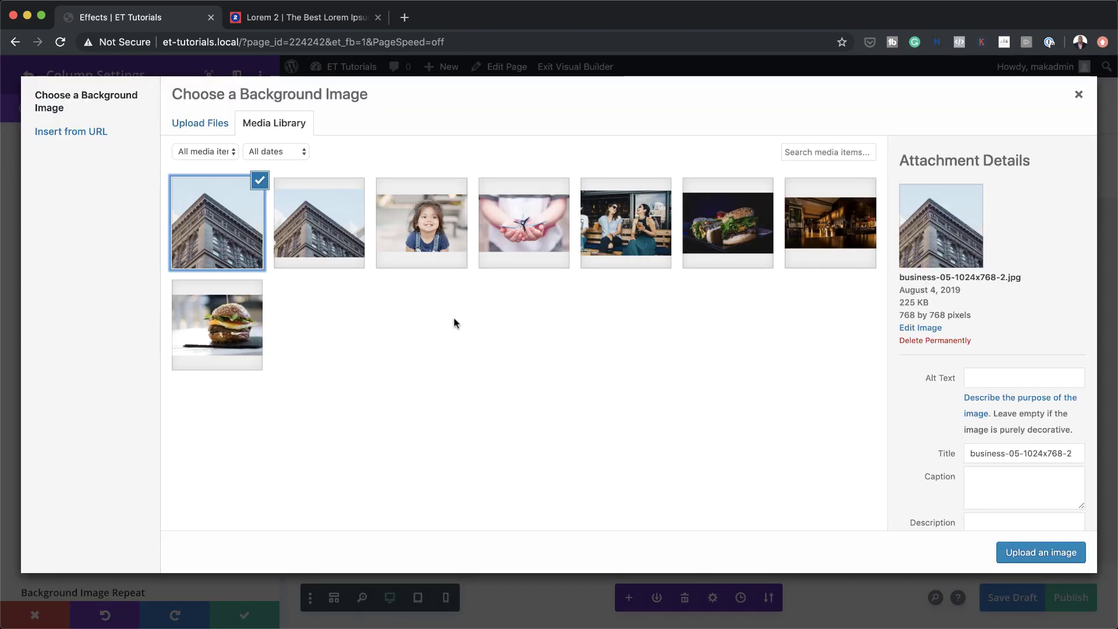
pyautogui.click(1040, 552)
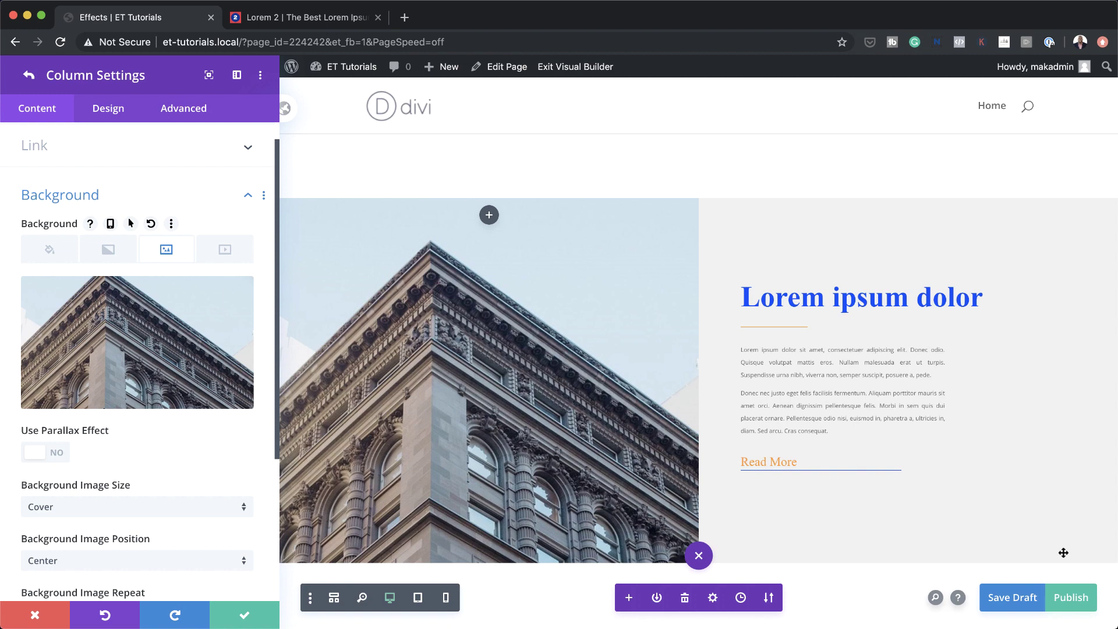
pyautogui.click(244, 616)
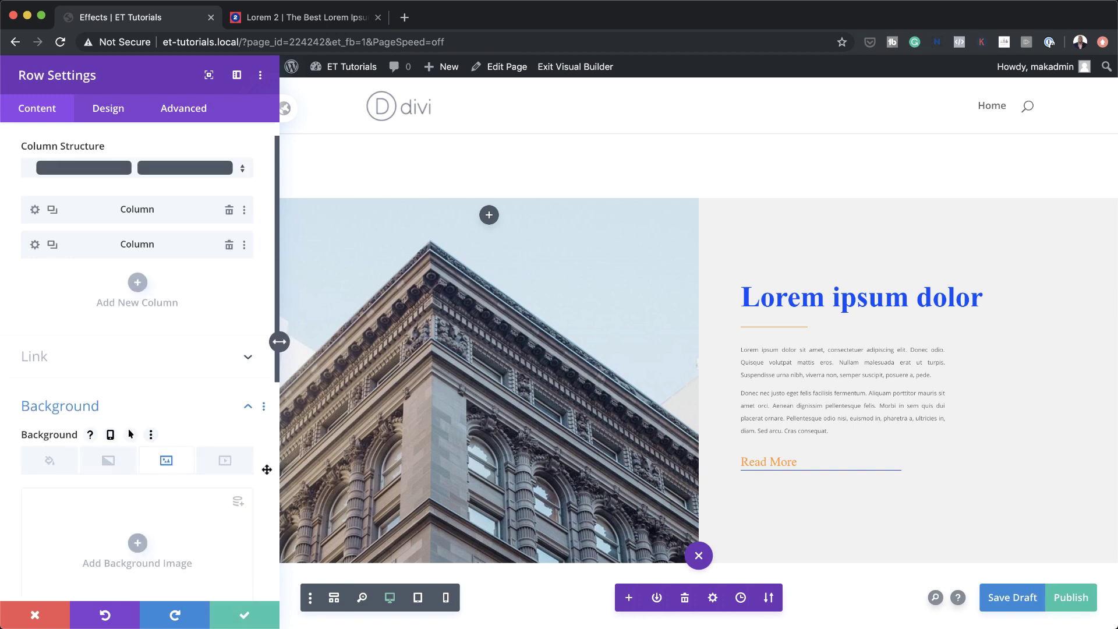
pyautogui.click(244, 616)
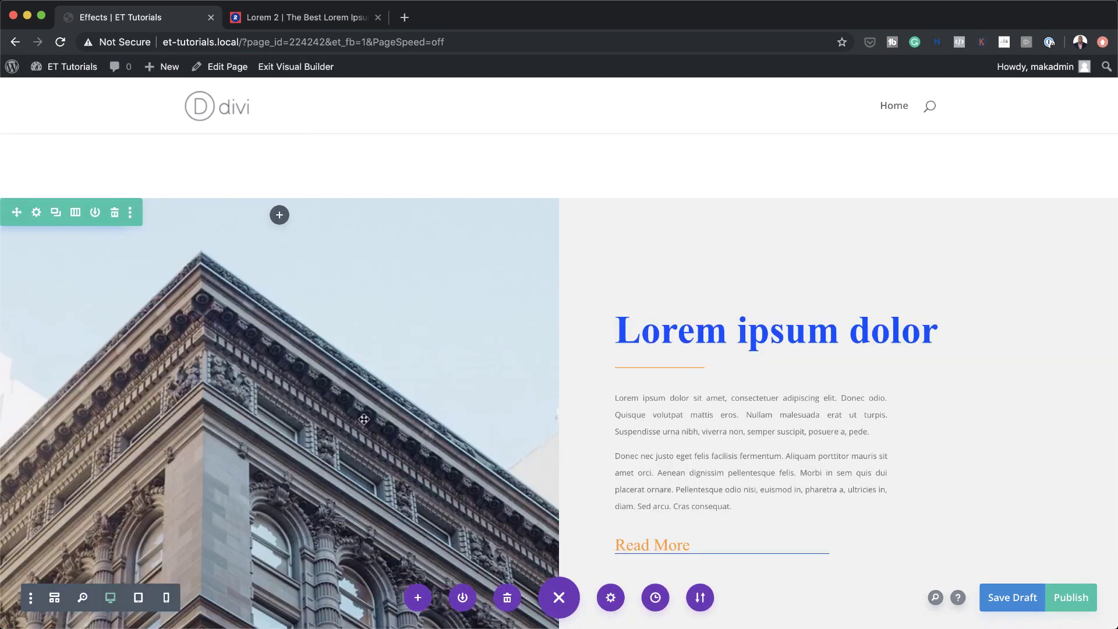
# Insert an Image module into the first column of the first section.
pyautogui.scroll(-1, 360, 384)
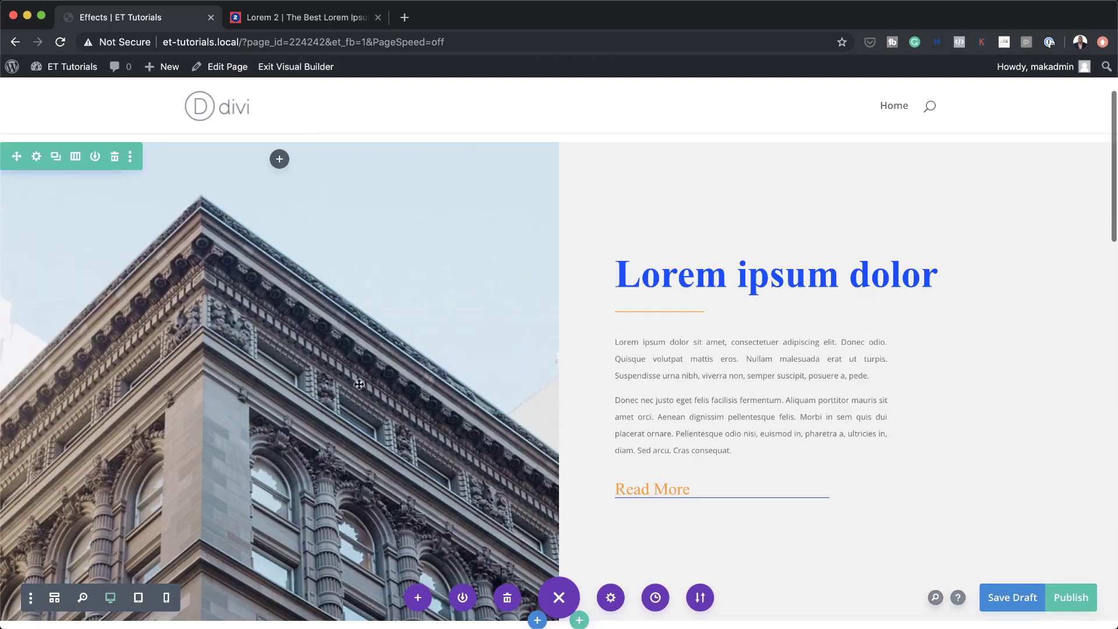
pyautogui.click(280, 159)
pyautogui.write('image')
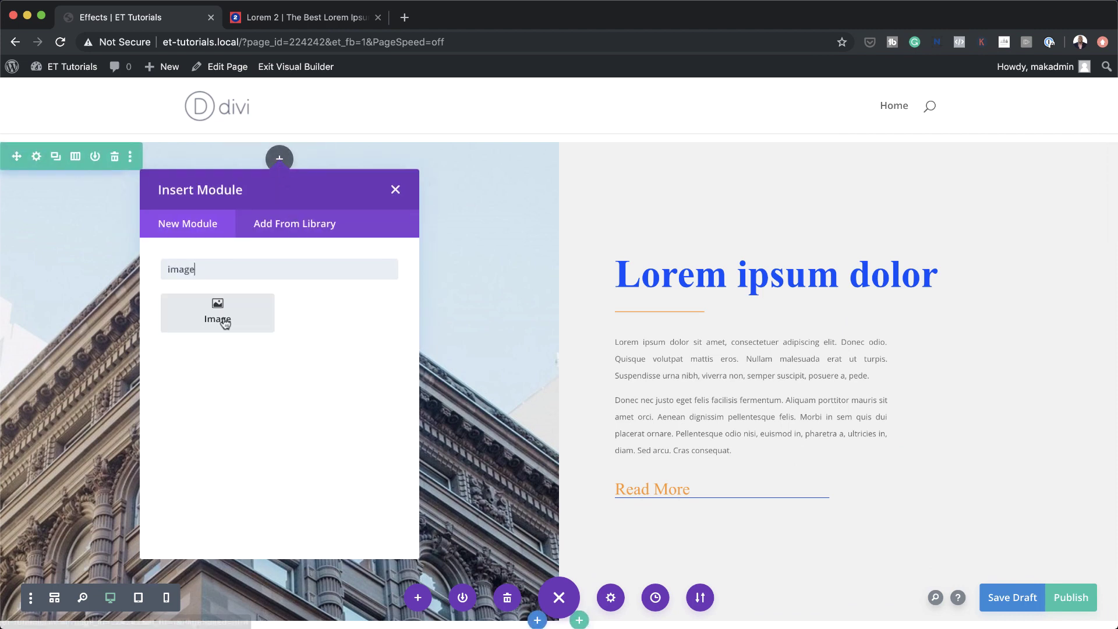
pyautogui.click(224, 323)
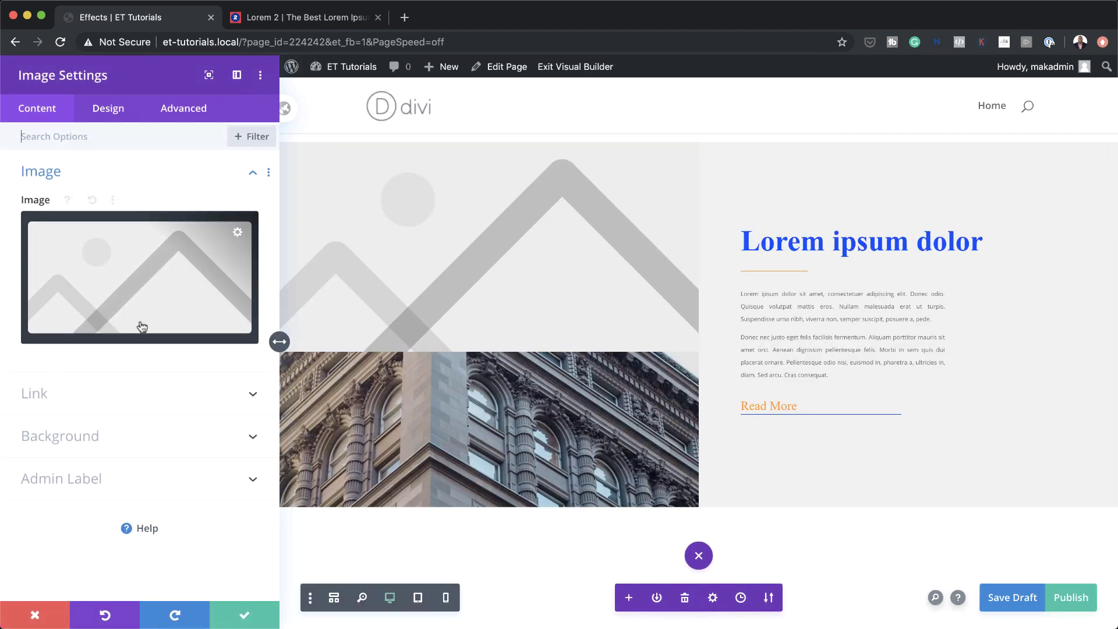
# Give the Image module a #0f47ff background color and remove its placeholder image.
pyautogui.click(82, 438)
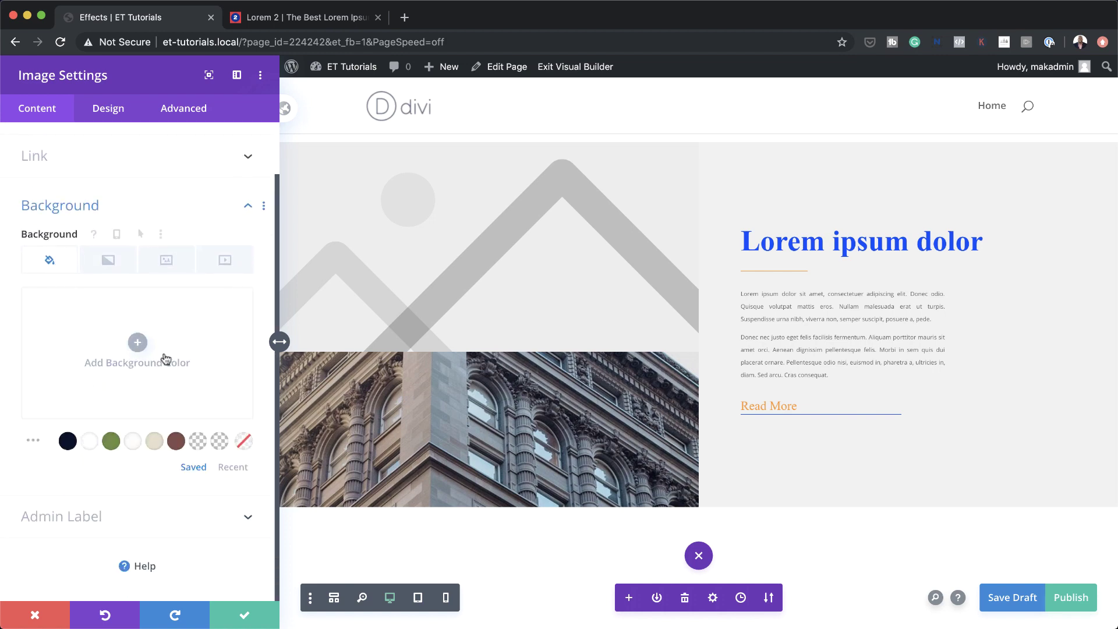
pyautogui.click(138, 343)
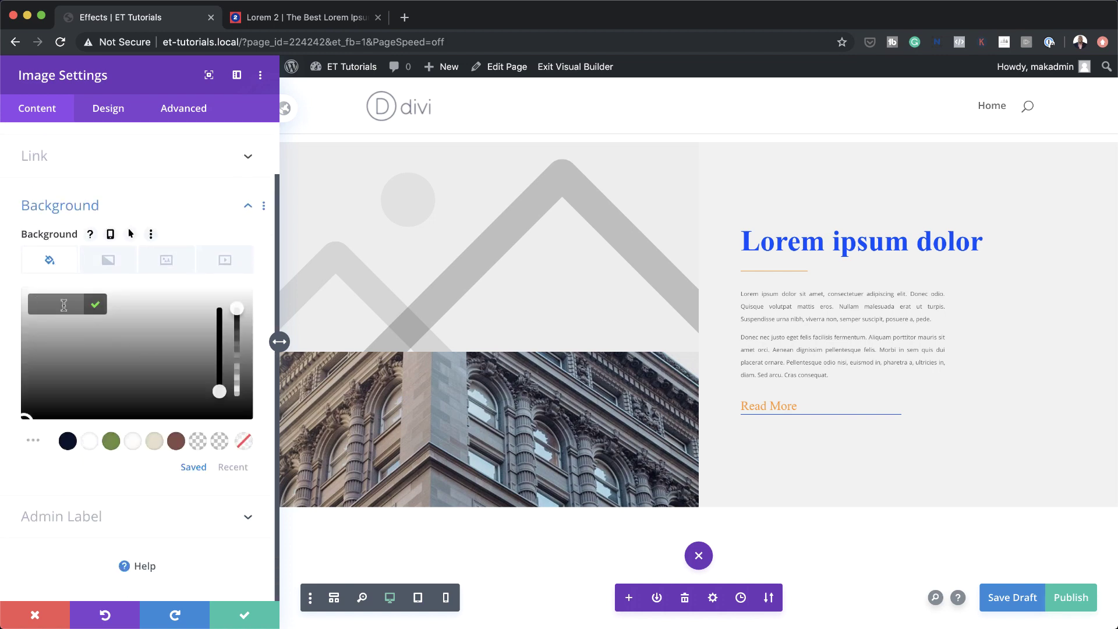
pyautogui.click(64, 306)
pyautogui.write('#0f47ff')
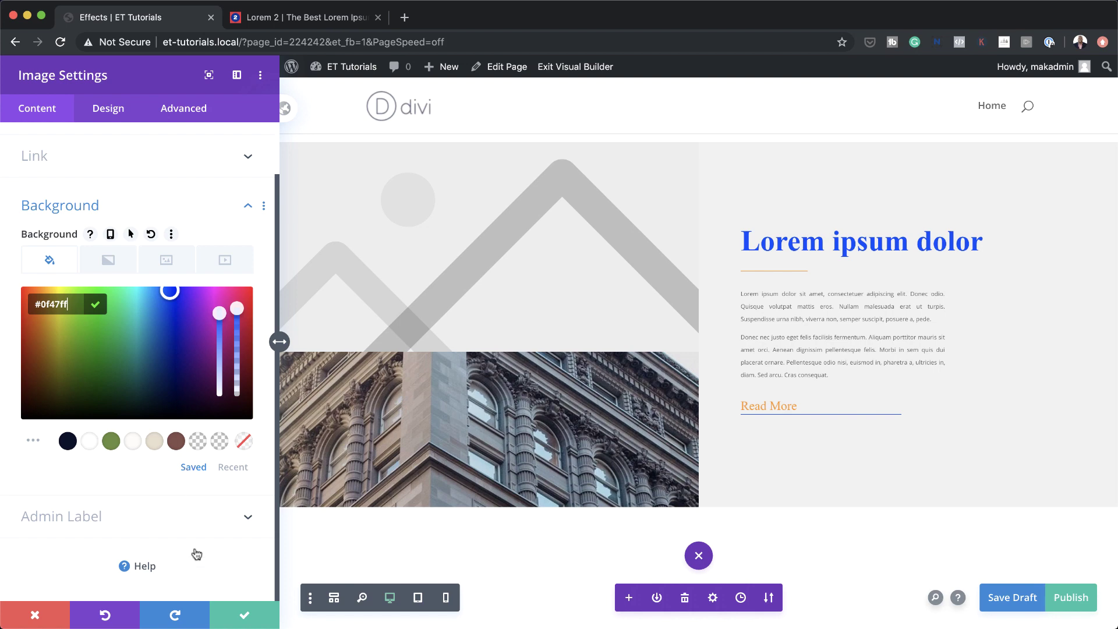
pyautogui.click(457, 252)
pyautogui.click(192, 228)
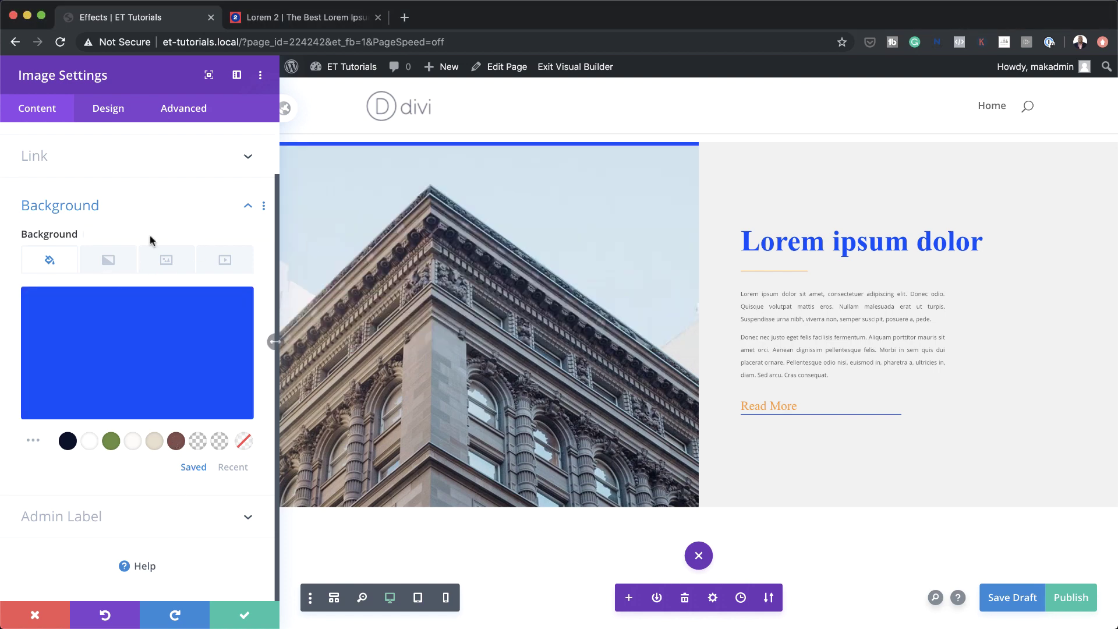
# Enable hover options for the Image module's background and set the hover color to rgba(255,150,30,0.65).
pyautogui.moveTo(163, 320)
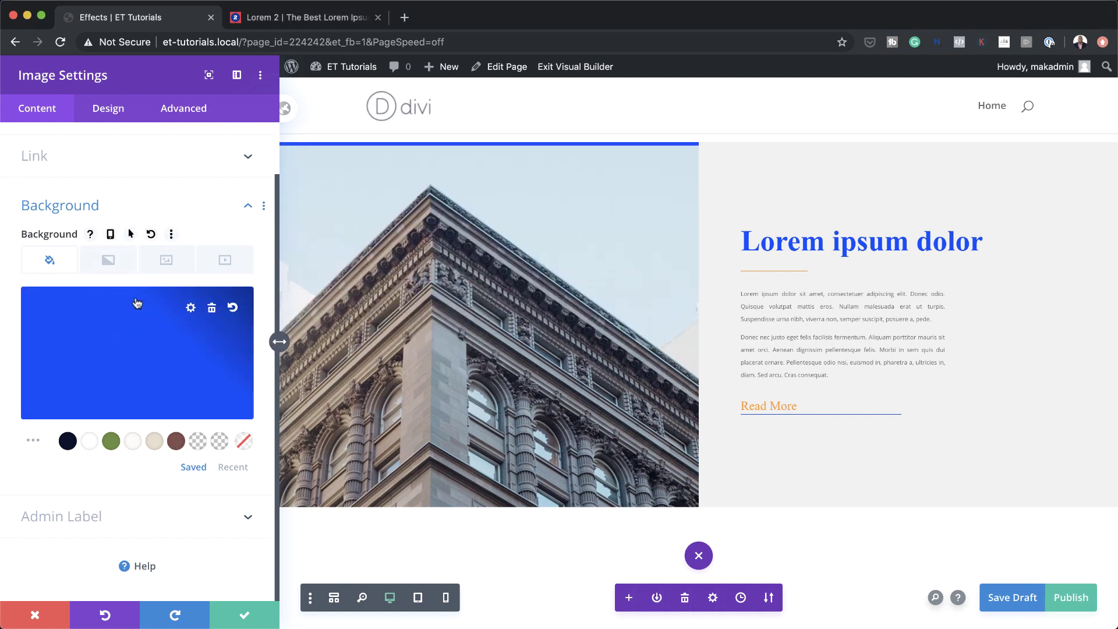
pyautogui.click(131, 234)
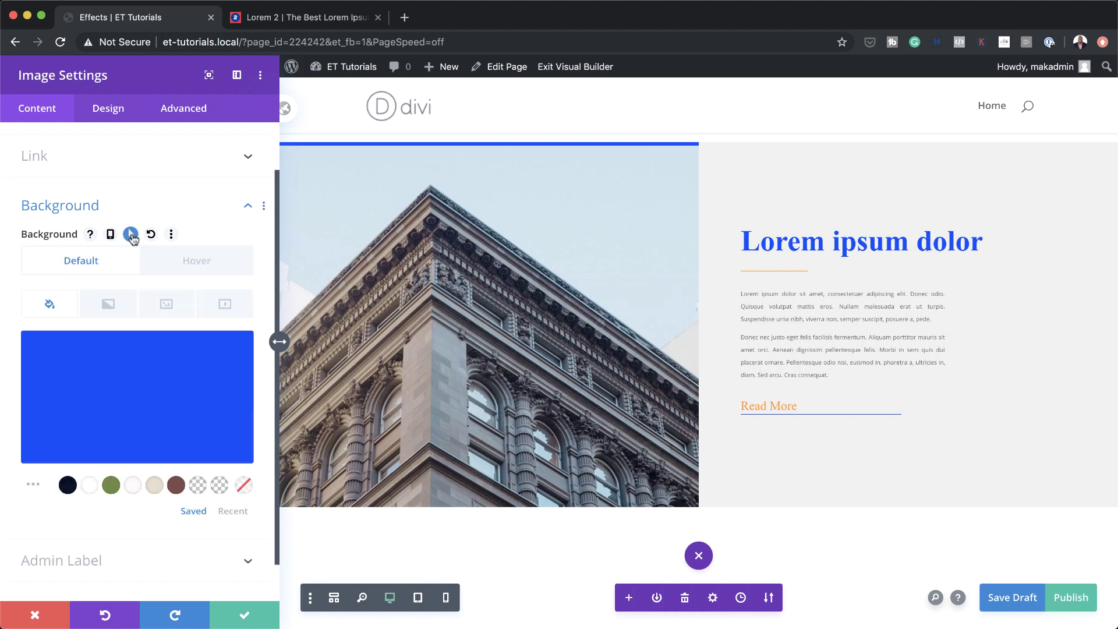
pyautogui.click(185, 260)
pyautogui.moveTo(105, 356)
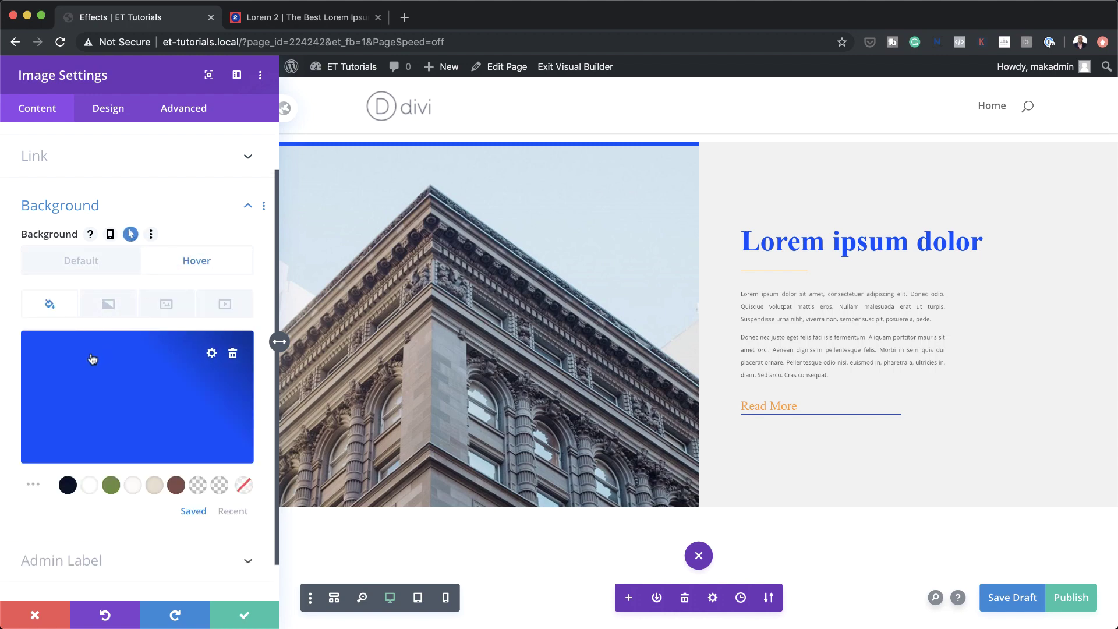
pyautogui.click(118, 372)
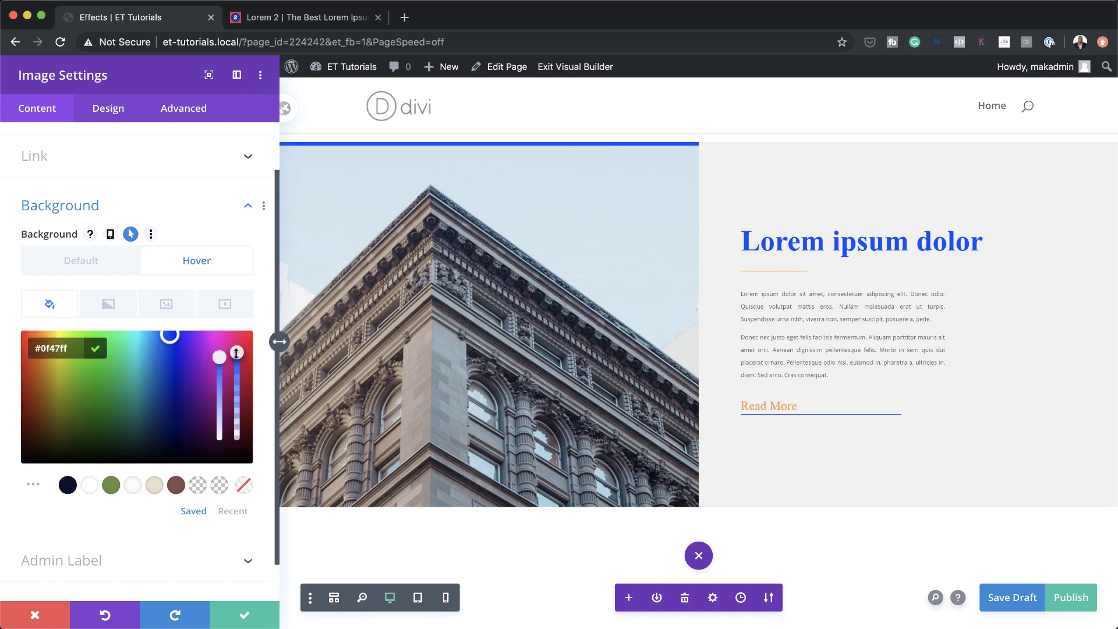
pyautogui.moveTo(236, 352)
pyautogui.mouseDown()
pyautogui.moveTo(236, 381)
pyautogui.moveTo(237, 369)
pyautogui.mouseUp()
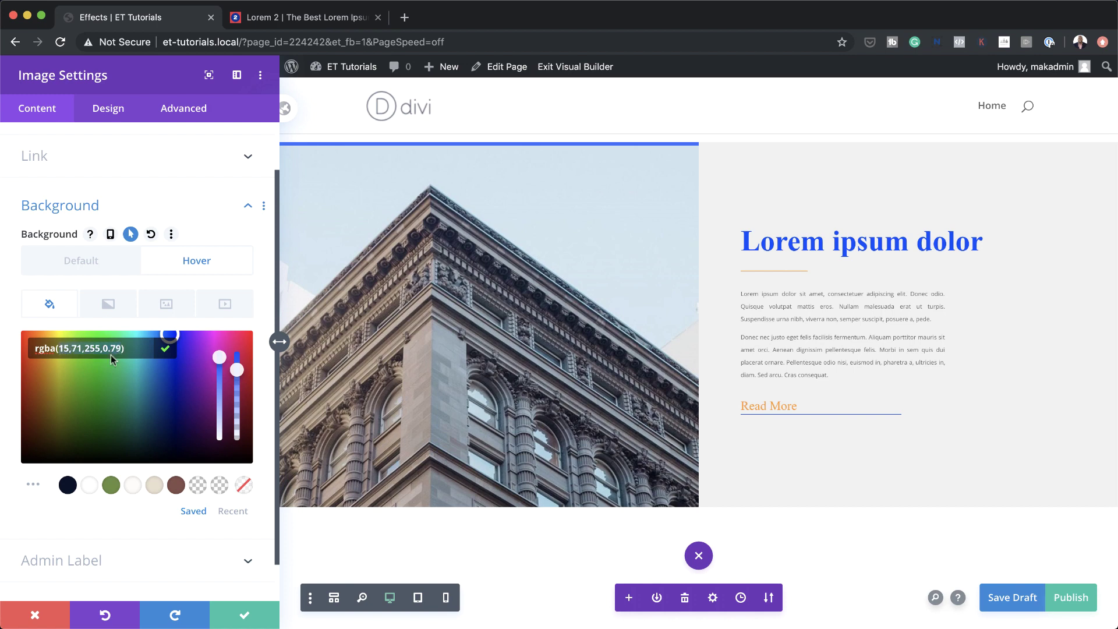
pyautogui.press('super+a')
pyautogui.write('rgba(255,150,30,0.65)')
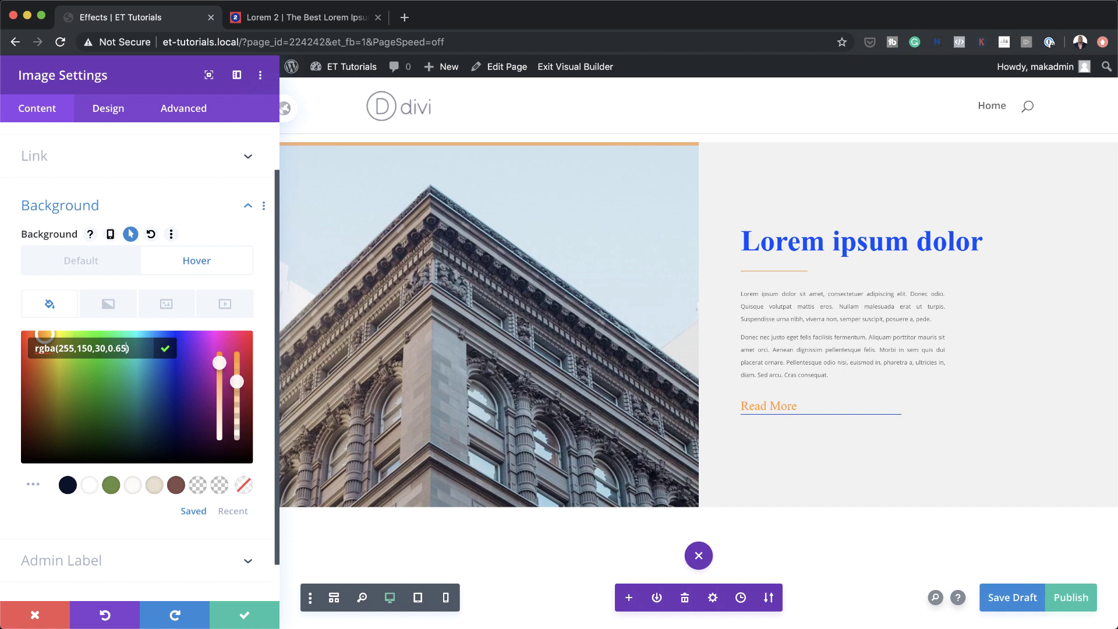
# Add business-05.jpg from the media library as the Image module's hover background image.
pyautogui.click(164, 307)
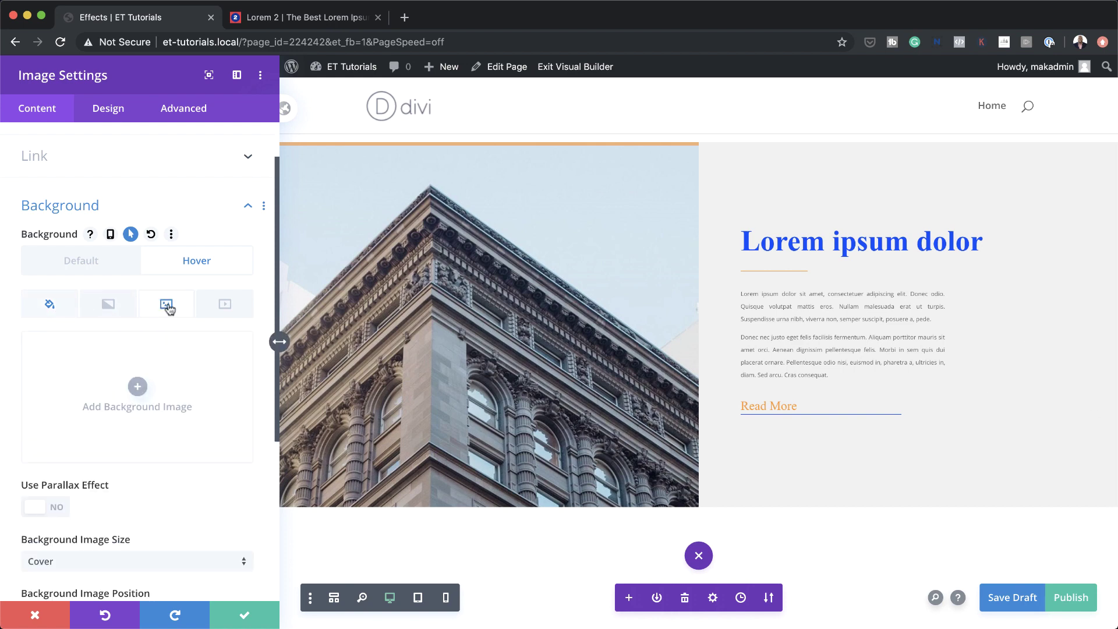
pyautogui.click(137, 387)
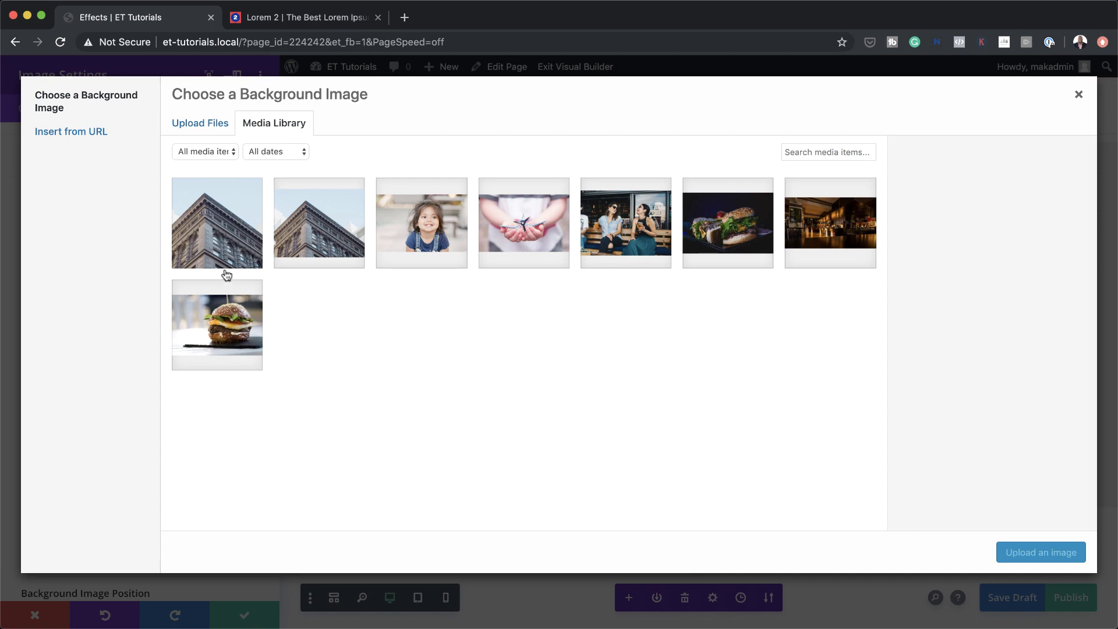
pyautogui.click(311, 236)
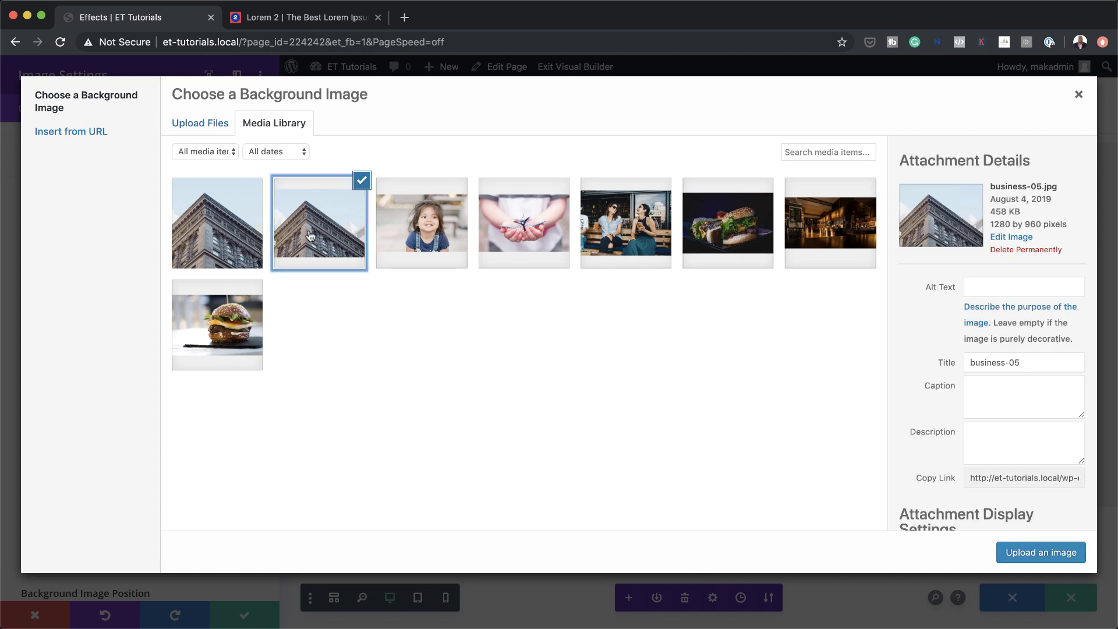
pyautogui.click(1037, 552)
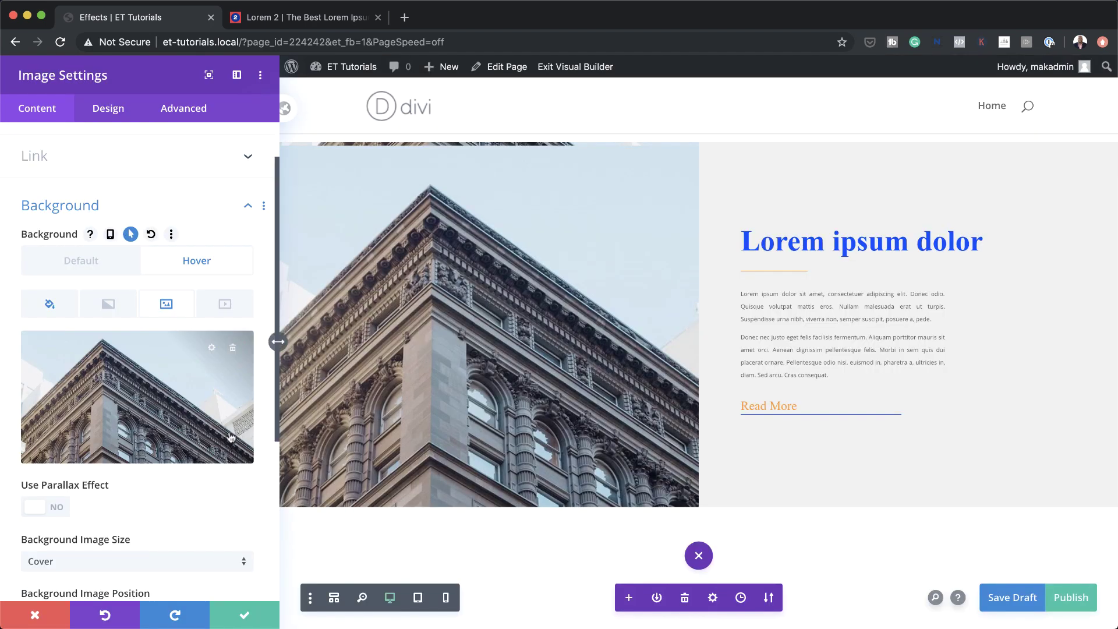
# Change the hover background image's blend mode so the image mixes with the orange hover color.
pyautogui.scroll(-5, 184, 453)
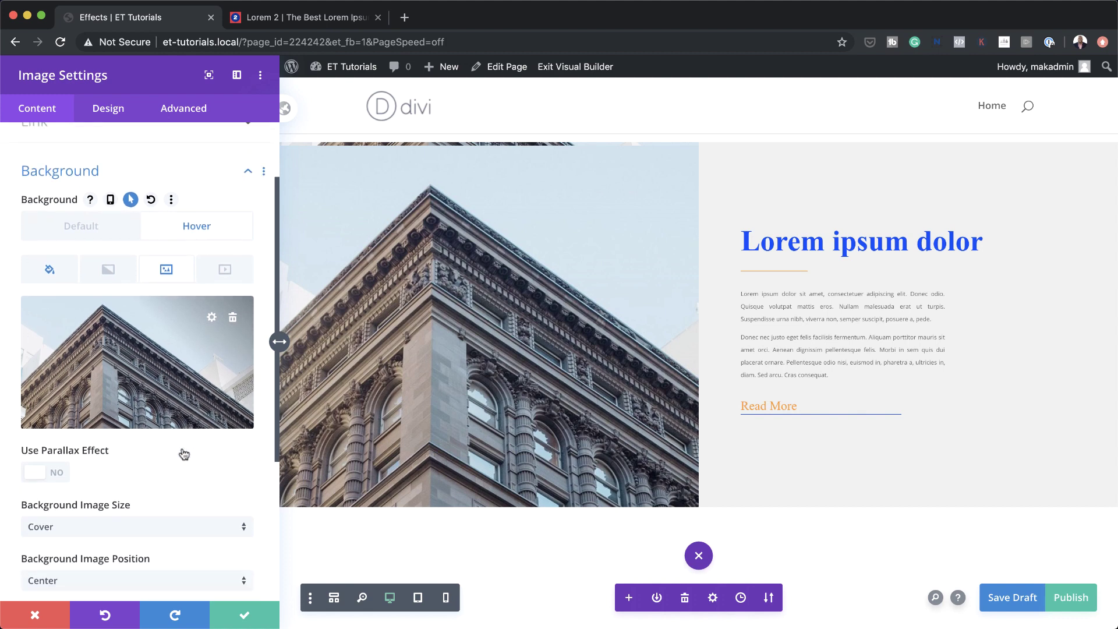
pyautogui.scroll(-1, 184, 454)
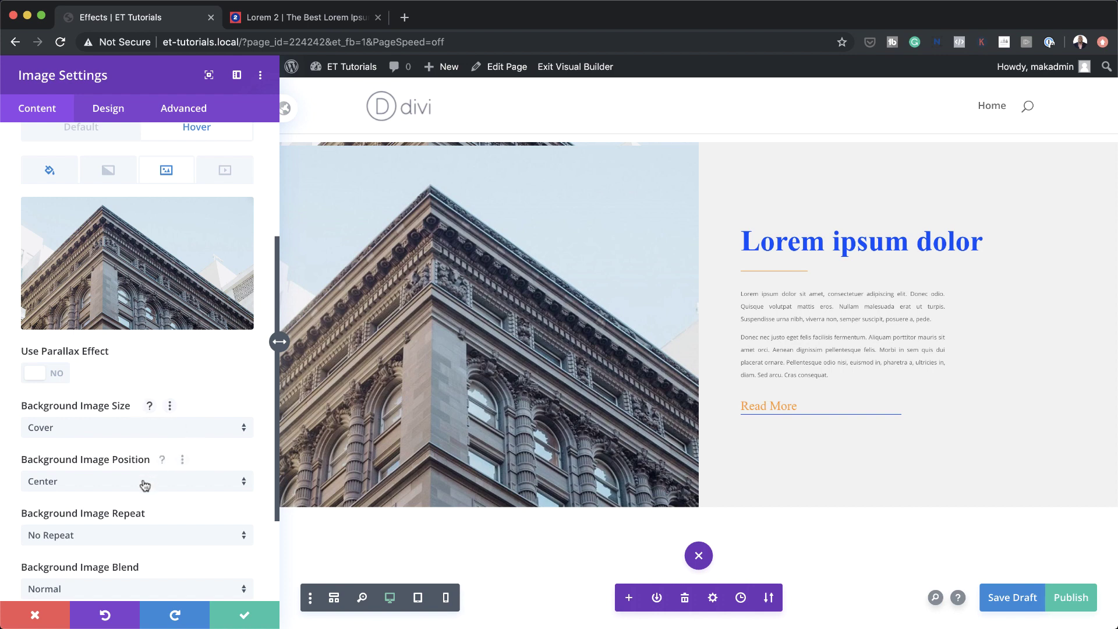
pyautogui.scroll(-2, 145, 485)
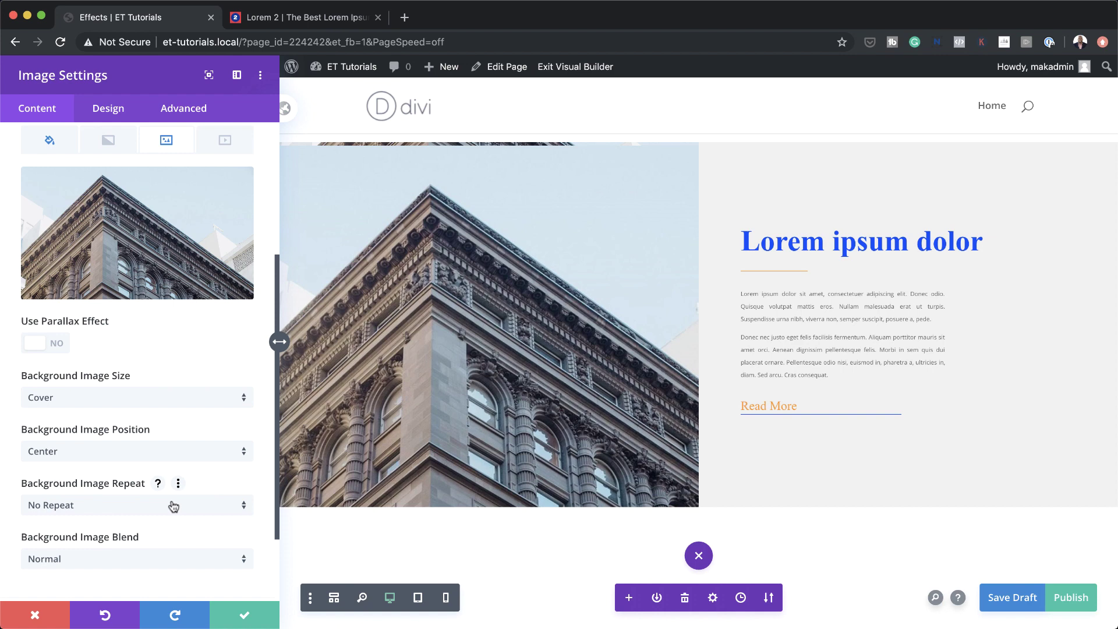
pyautogui.scroll(-5, 174, 506)
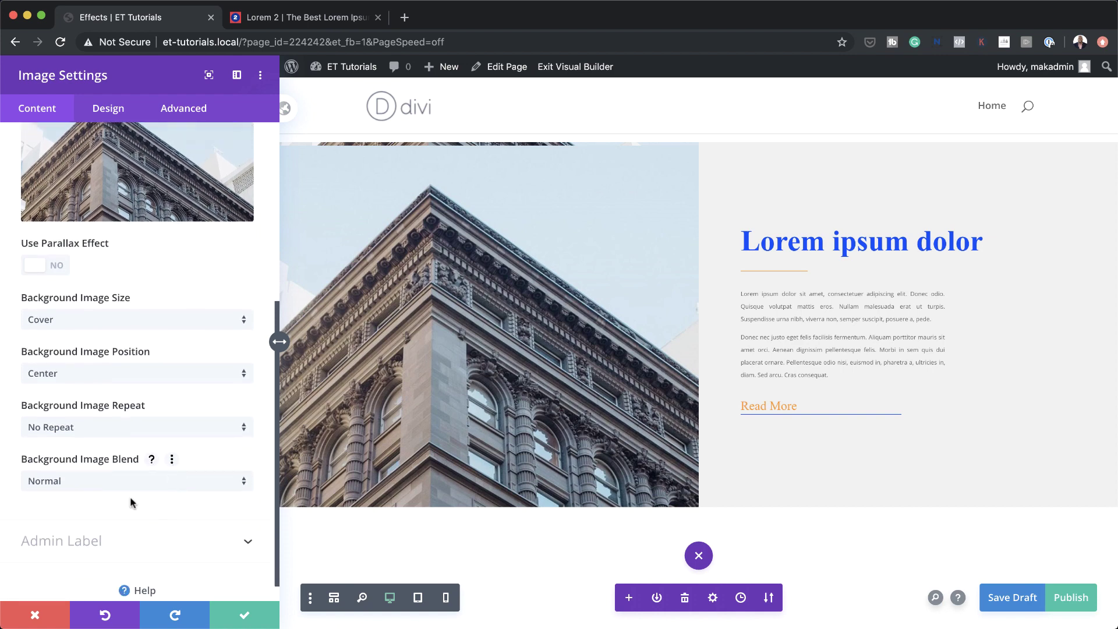
pyautogui.click(135, 483)
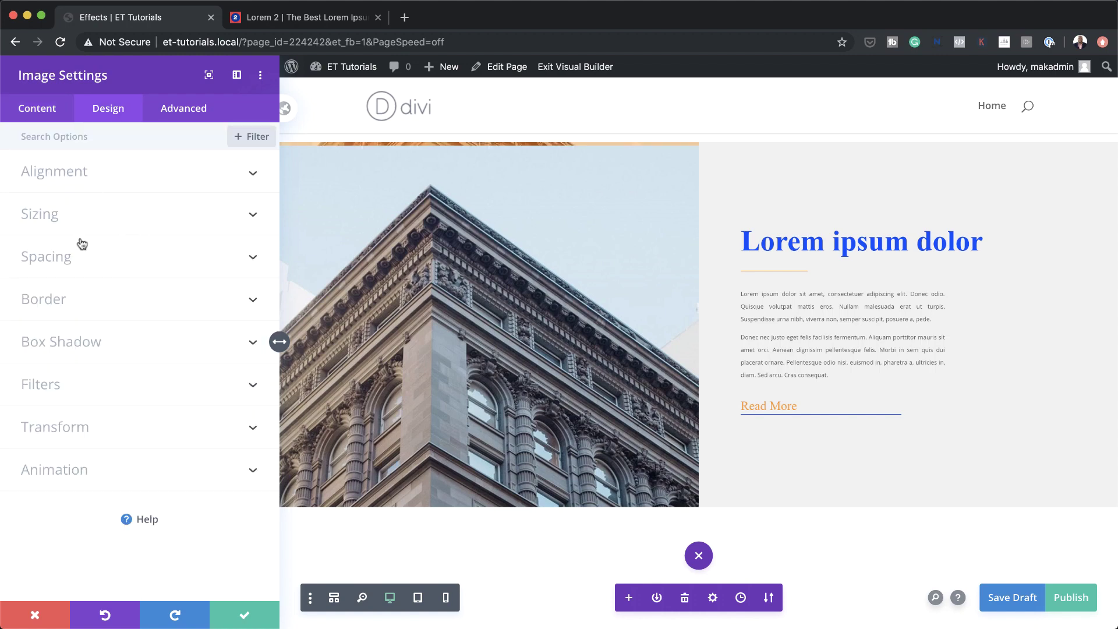
# Turn off the space below the image and give the Image module linked top and bottom padding of 22vw.
pyautogui.click(82, 260)
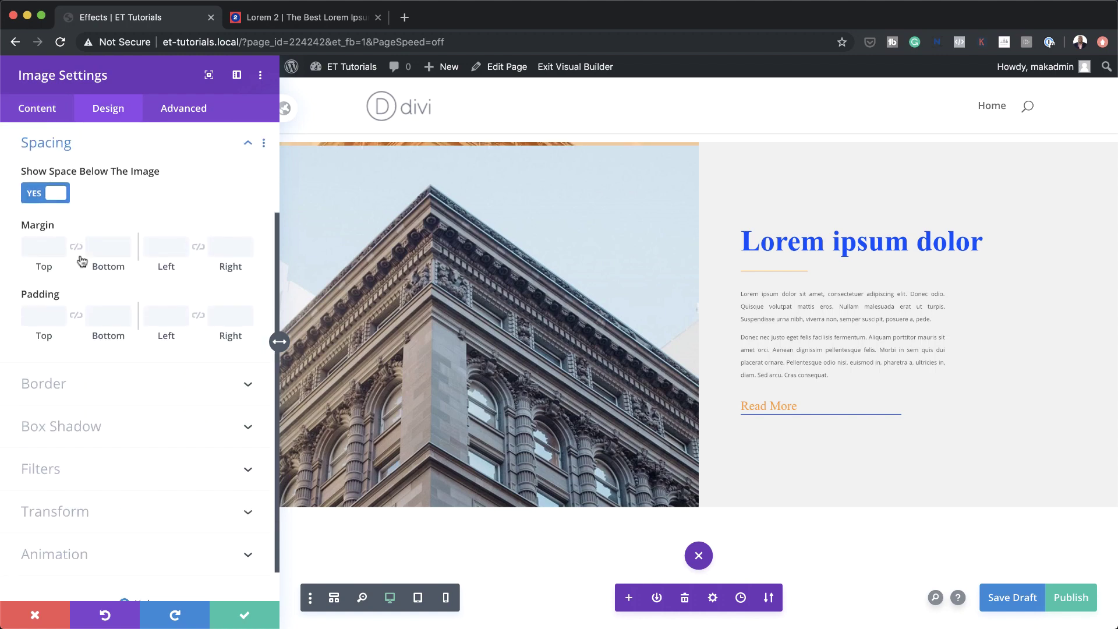
pyautogui.click(35, 196)
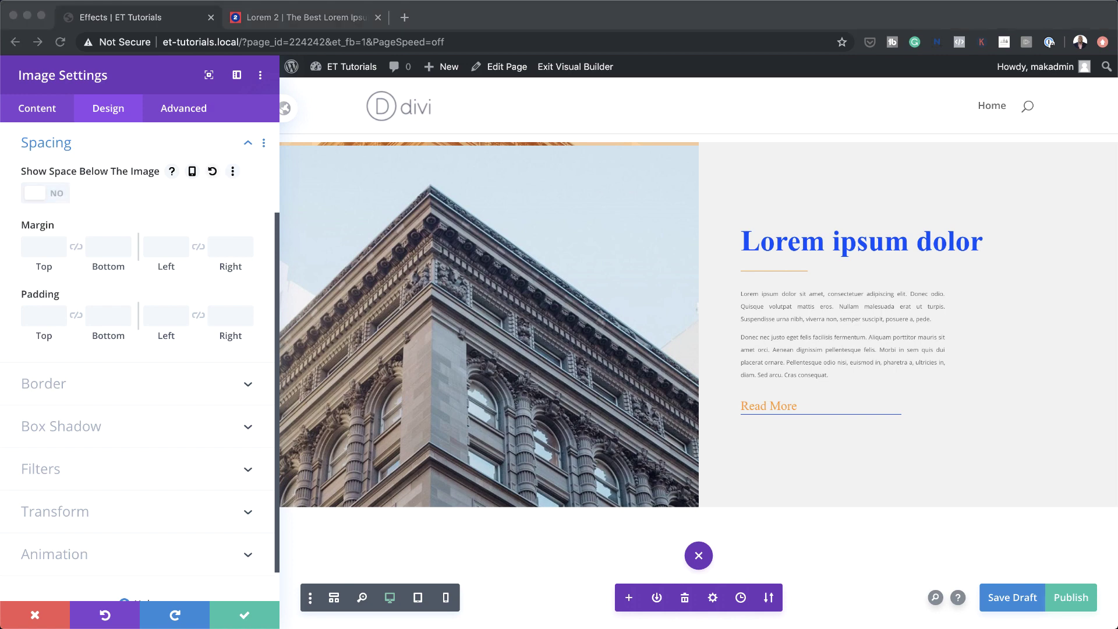
pyautogui.press('super+s')
pyautogui.click(41, 318)
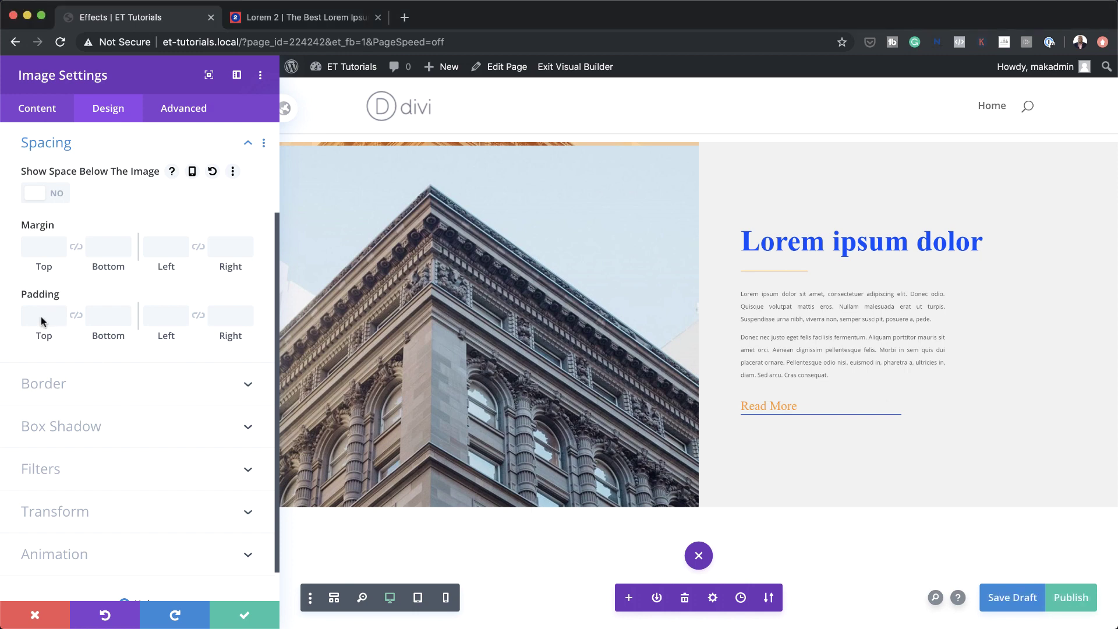
pyautogui.write('22vw')
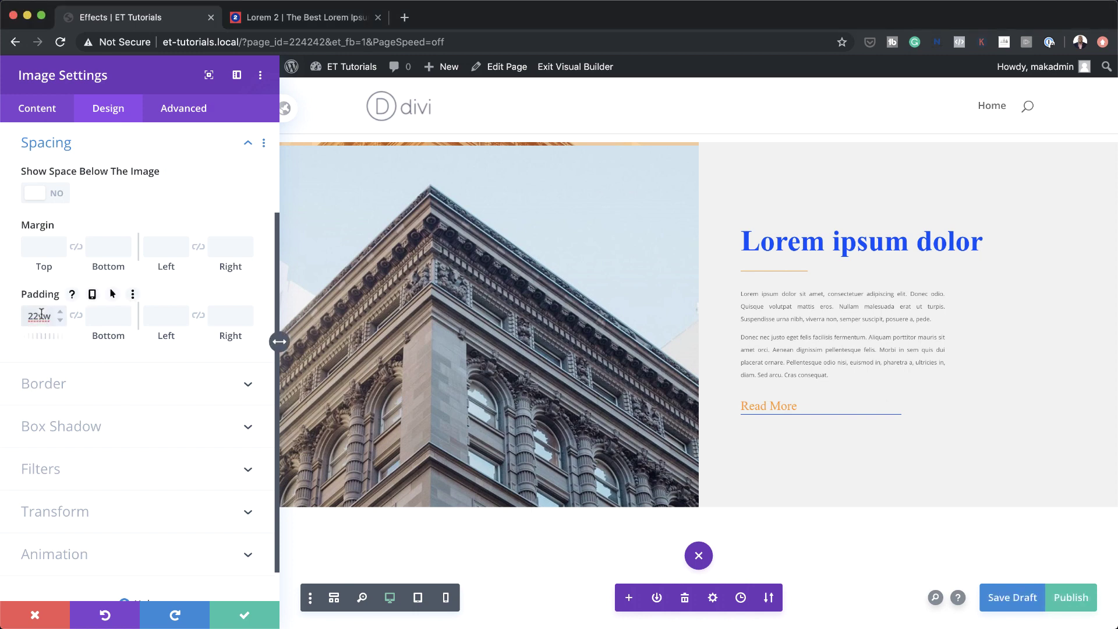
pyautogui.click(76, 319)
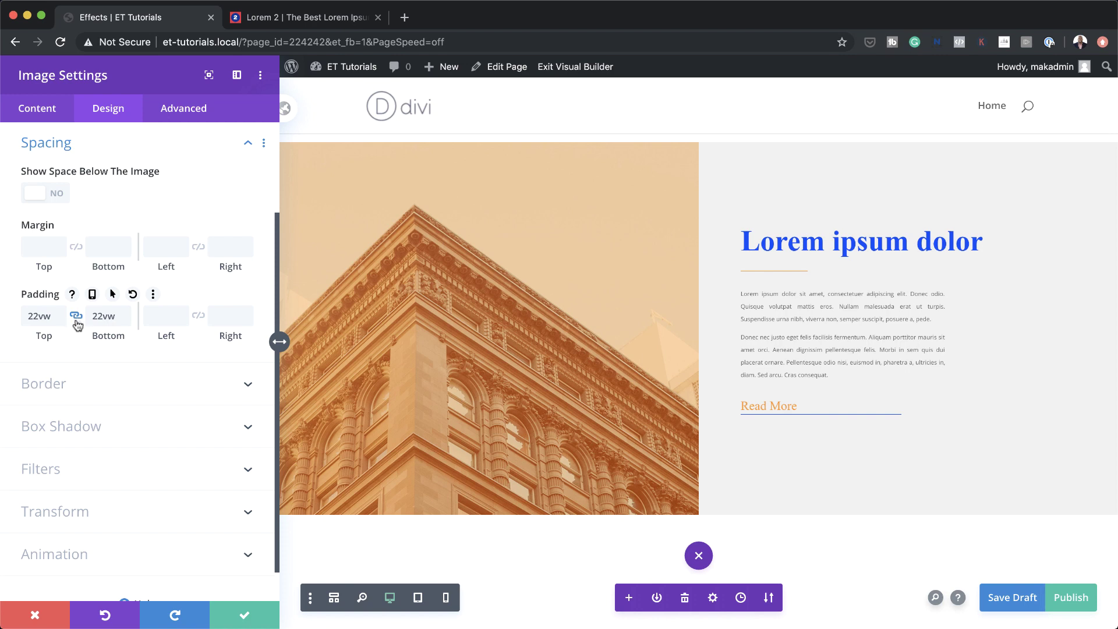
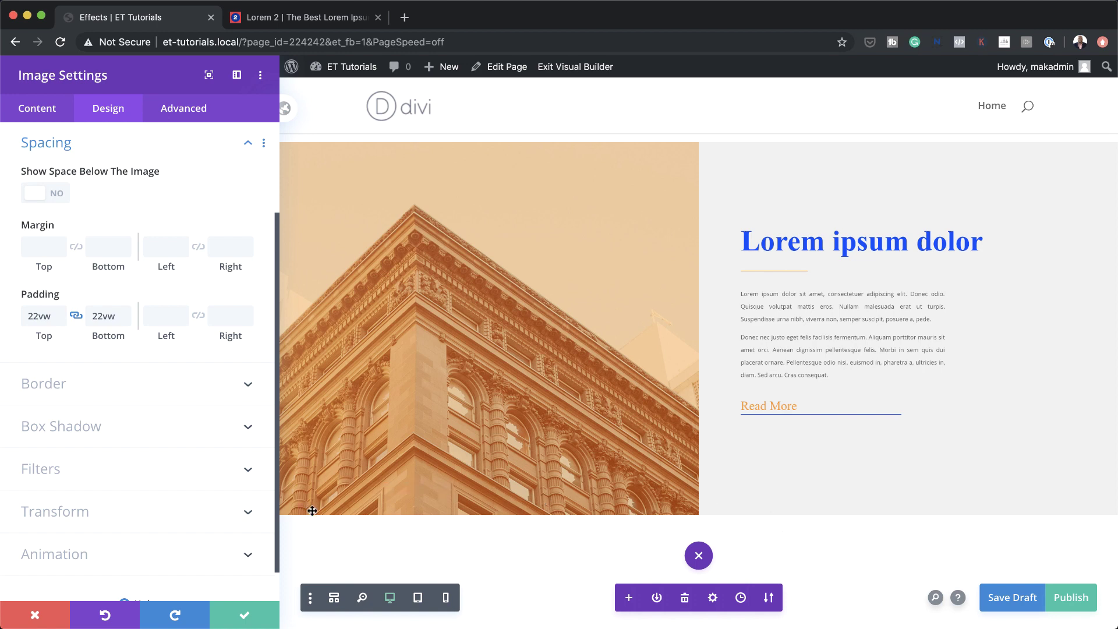
# Enable hover options for the Image module's Transform Rotate and set the hover rotation about the vertical axis to 180deg.
pyautogui.click(95, 511)
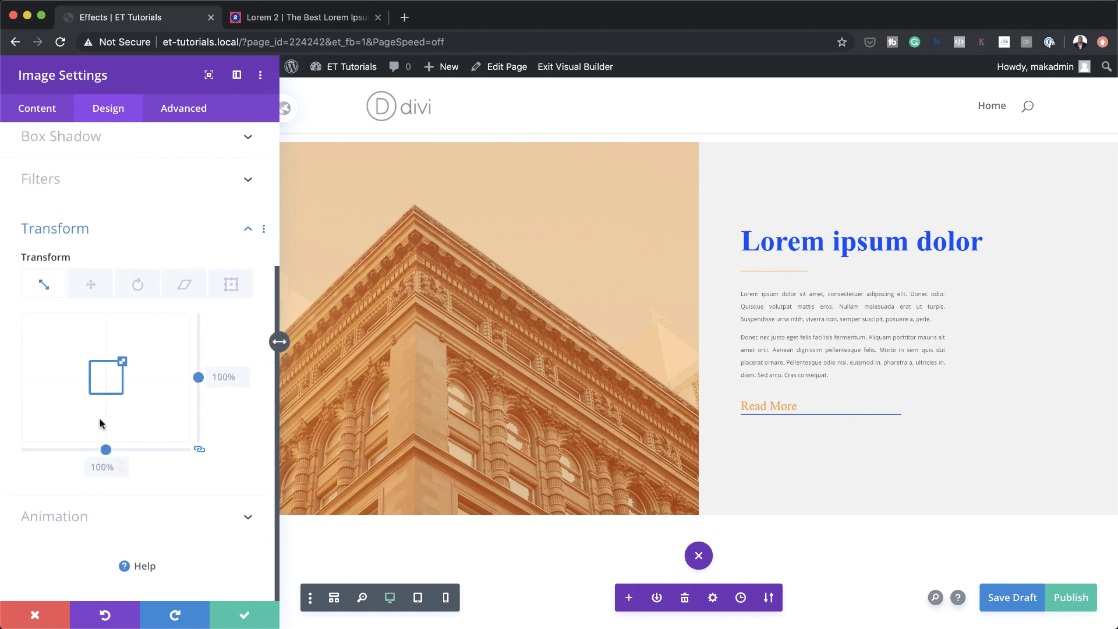
pyautogui.click(138, 285)
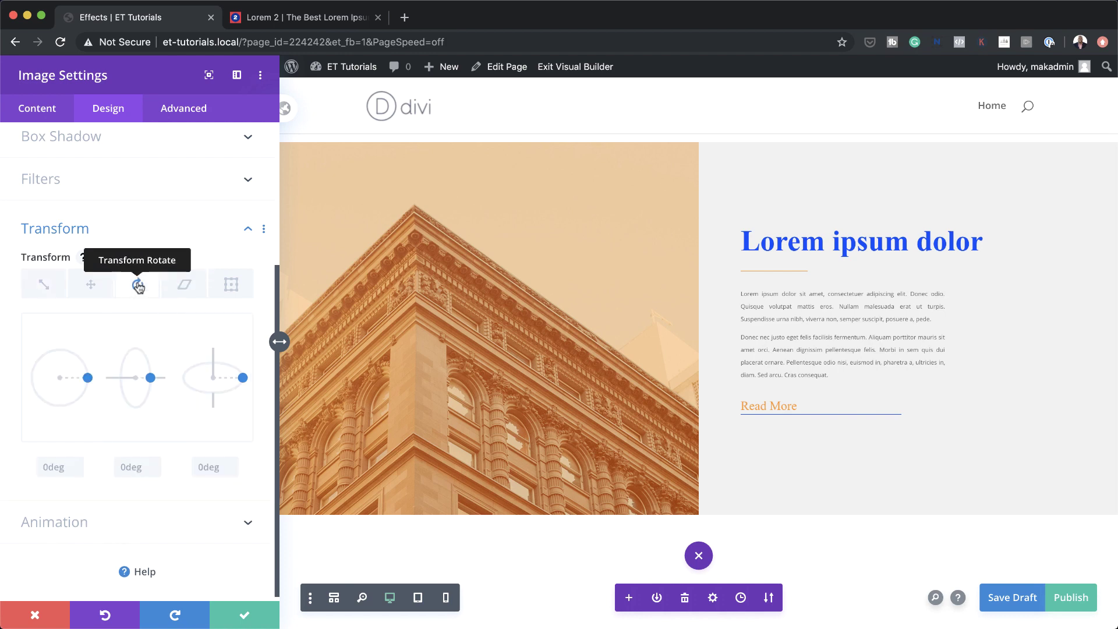
pyautogui.click(215, 470)
pyautogui.write('0')
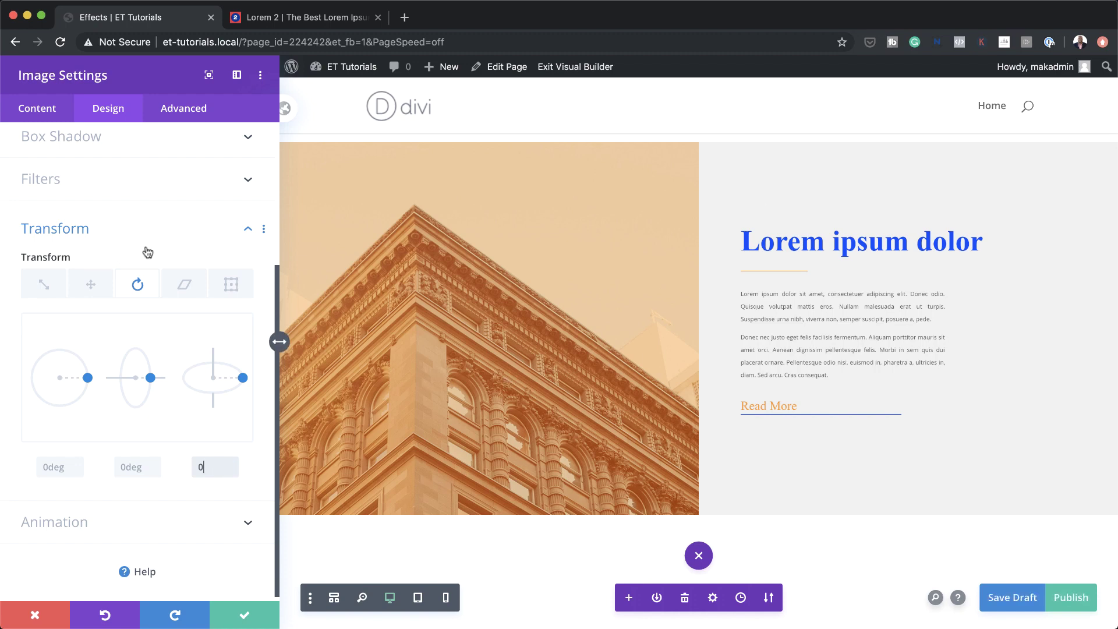
pyautogui.click(177, 257)
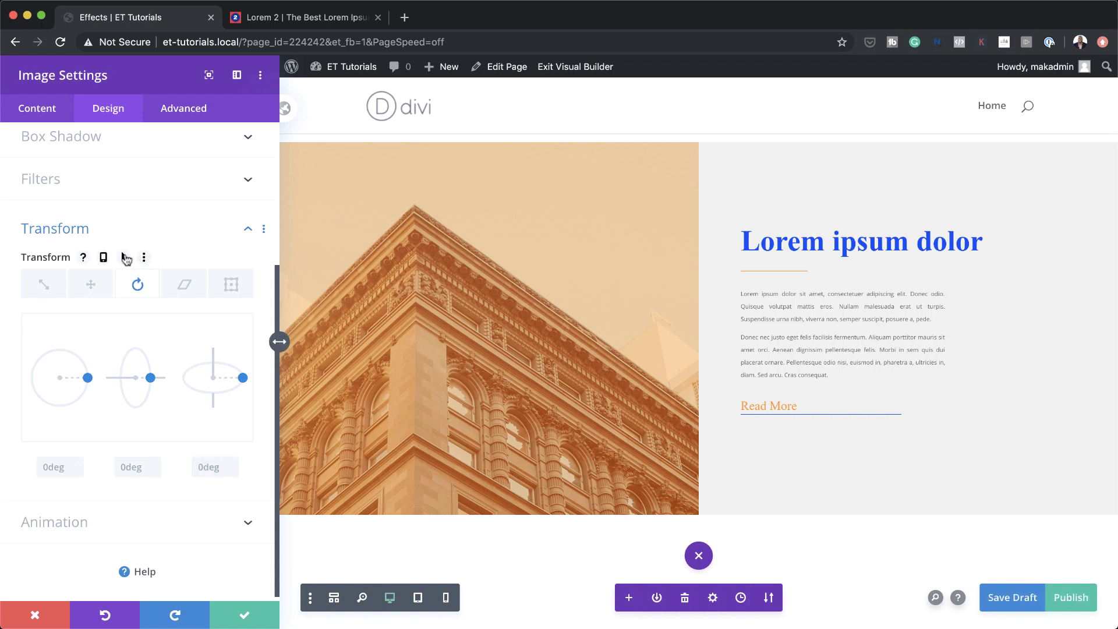
pyautogui.click(124, 258)
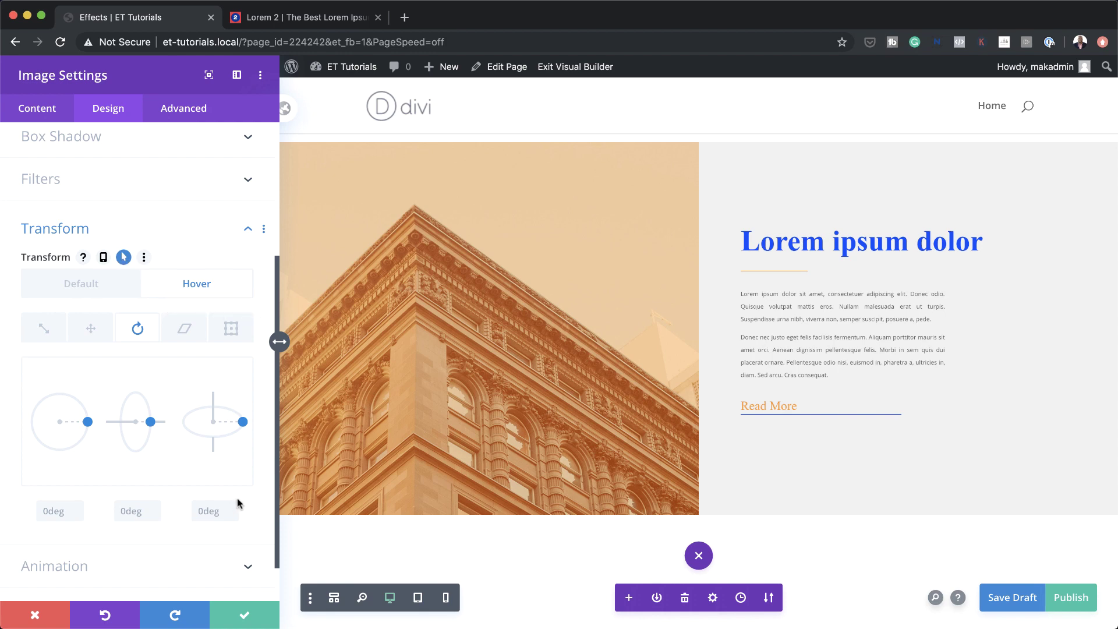
pyautogui.click(203, 510)
pyautogui.write('180deg')
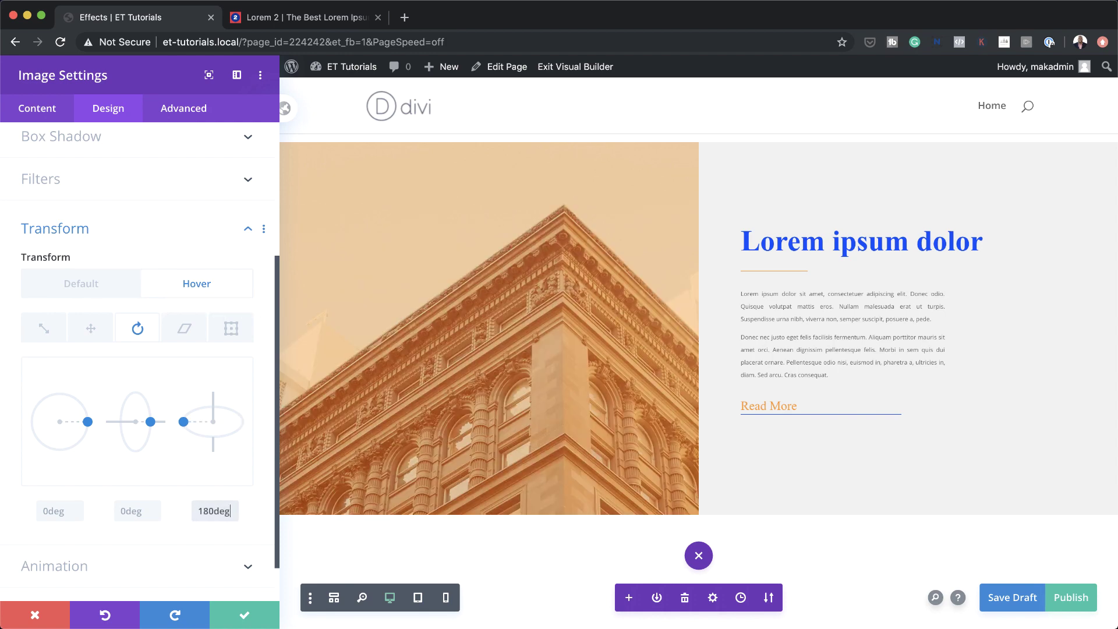
# Set the Image module's transition duration to 0ms and save the module settings.
pyautogui.click(187, 114)
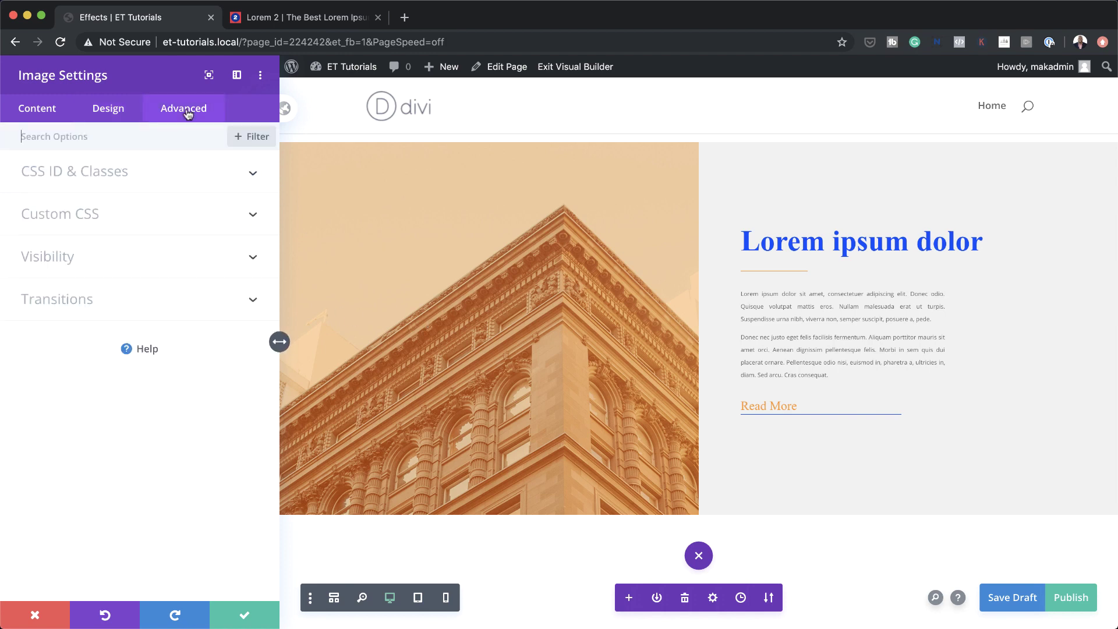
pyautogui.click(95, 299)
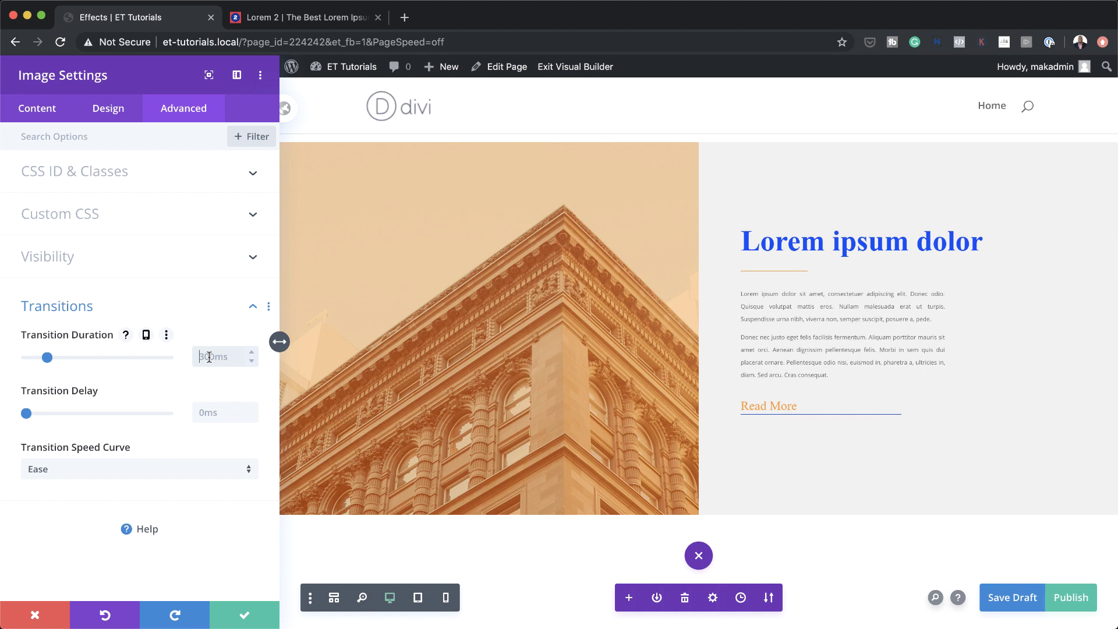
pyautogui.write('0ms')
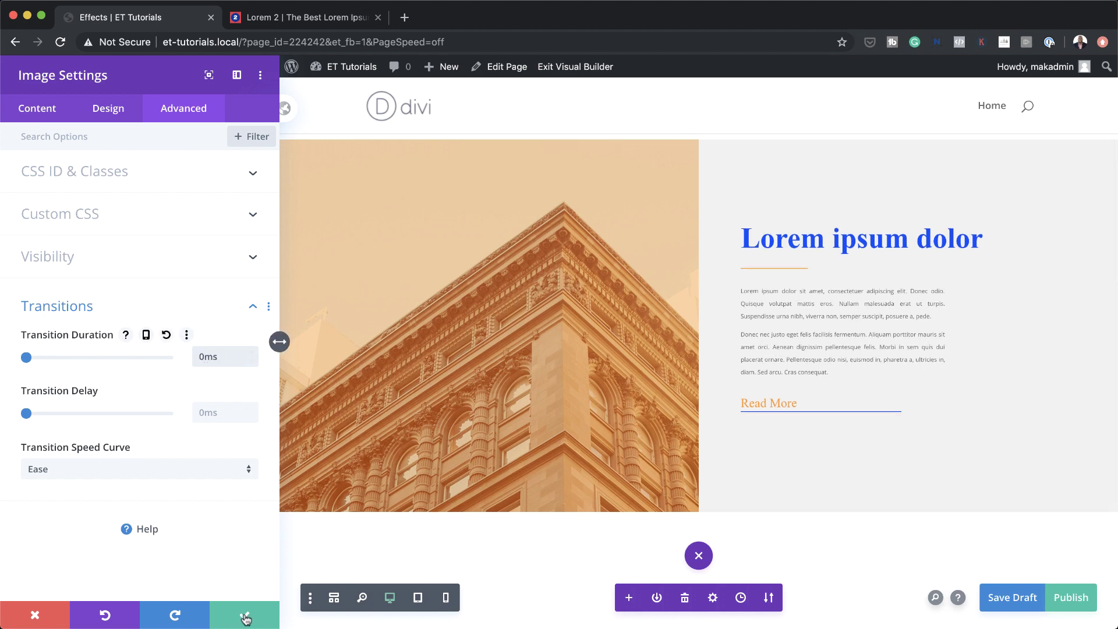
pyautogui.click(245, 616)
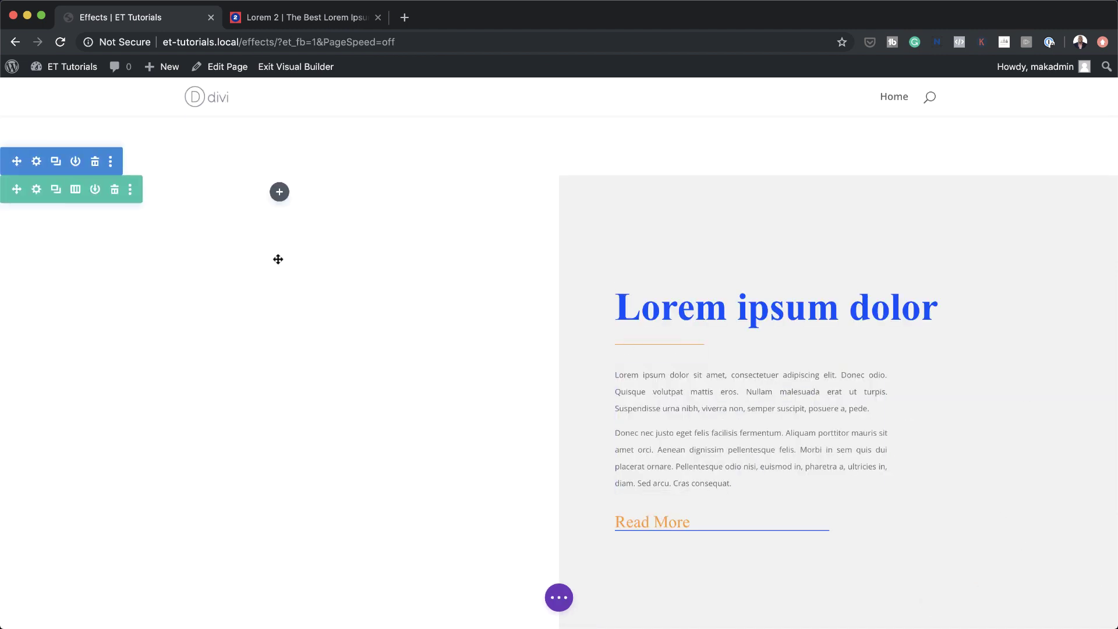
# Insert an Image module in the empty column beside the Lorem ipsum text and remove its placeholder image.
pyautogui.click(280, 194)
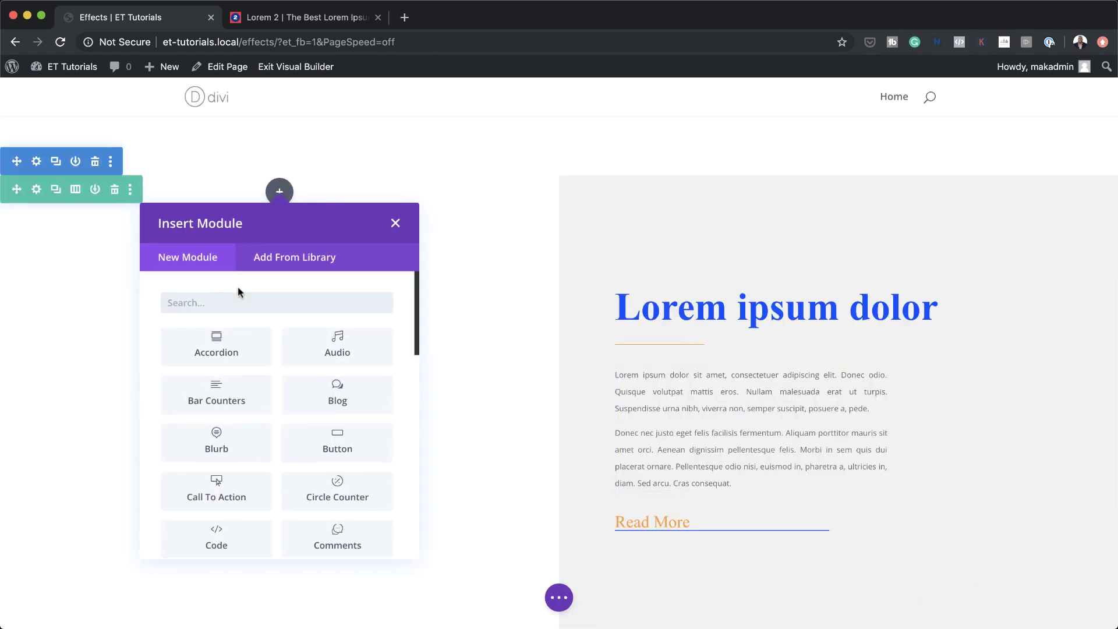
pyautogui.click(233, 306)
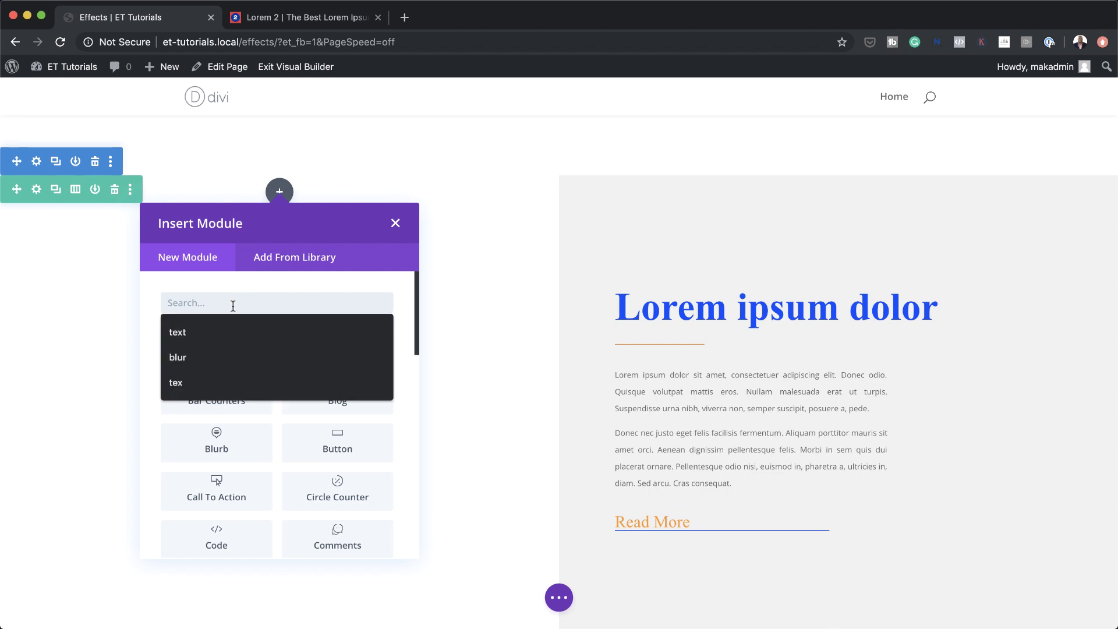
pyautogui.write('image')
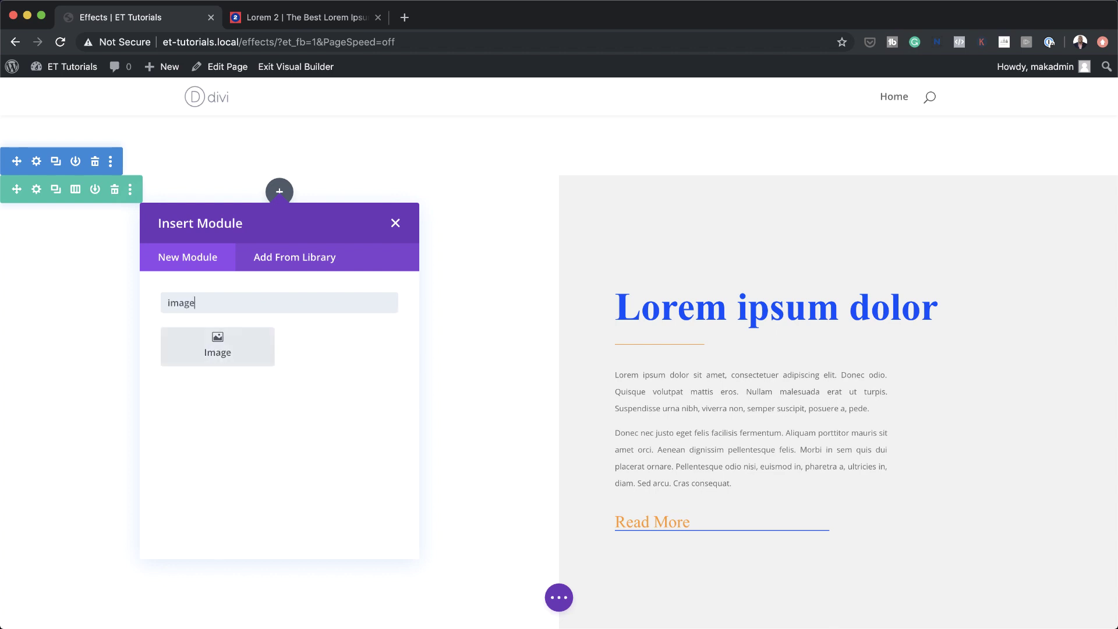
pyautogui.click(200, 338)
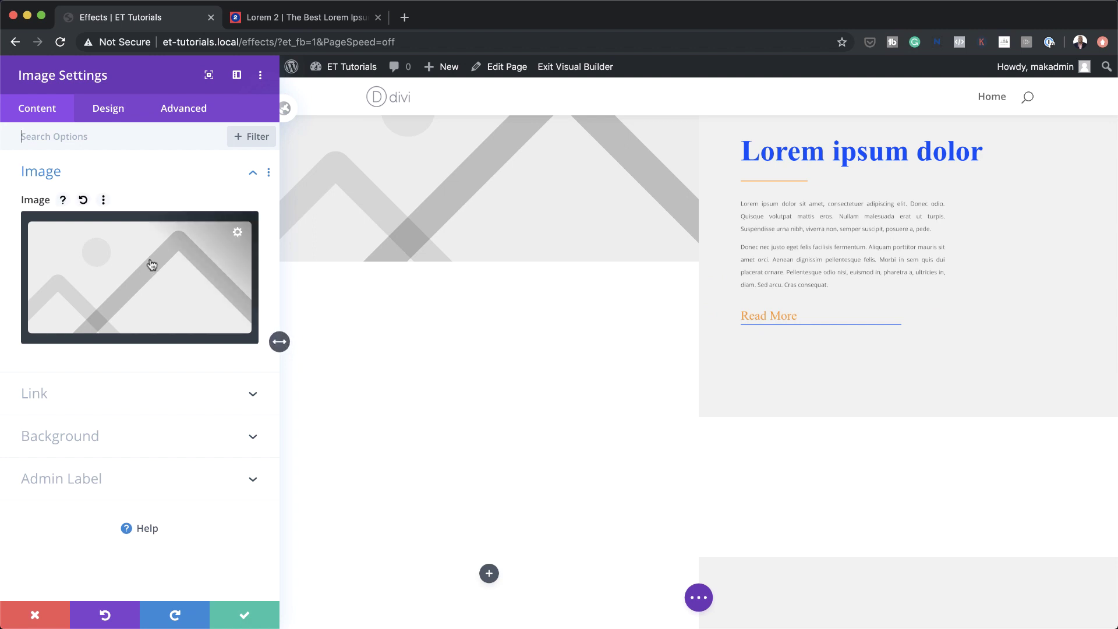
pyautogui.rightClick(118, 264)
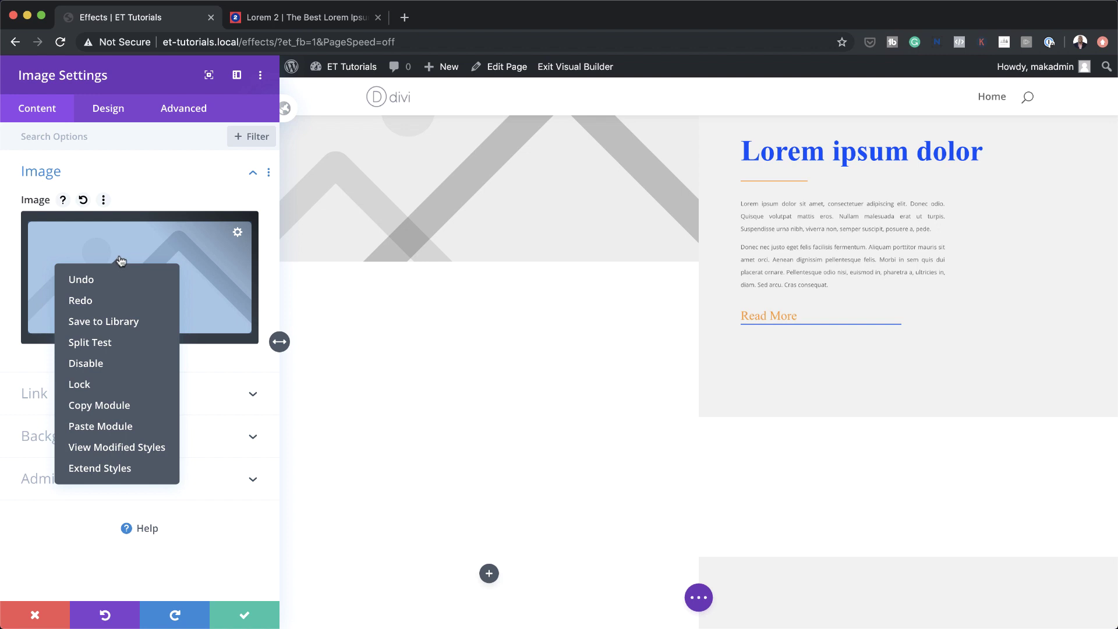
pyautogui.click(140, 279)
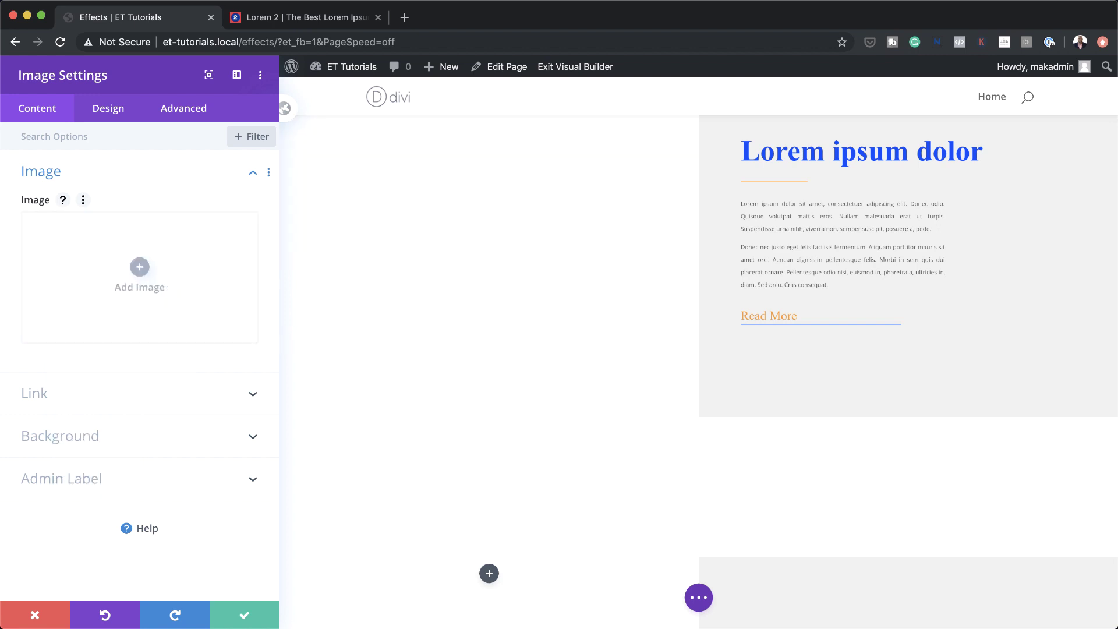
# Enable hover options for the new Image module's background and set its default color to rgba(0,0,0,0.65).
pyautogui.click(103, 439)
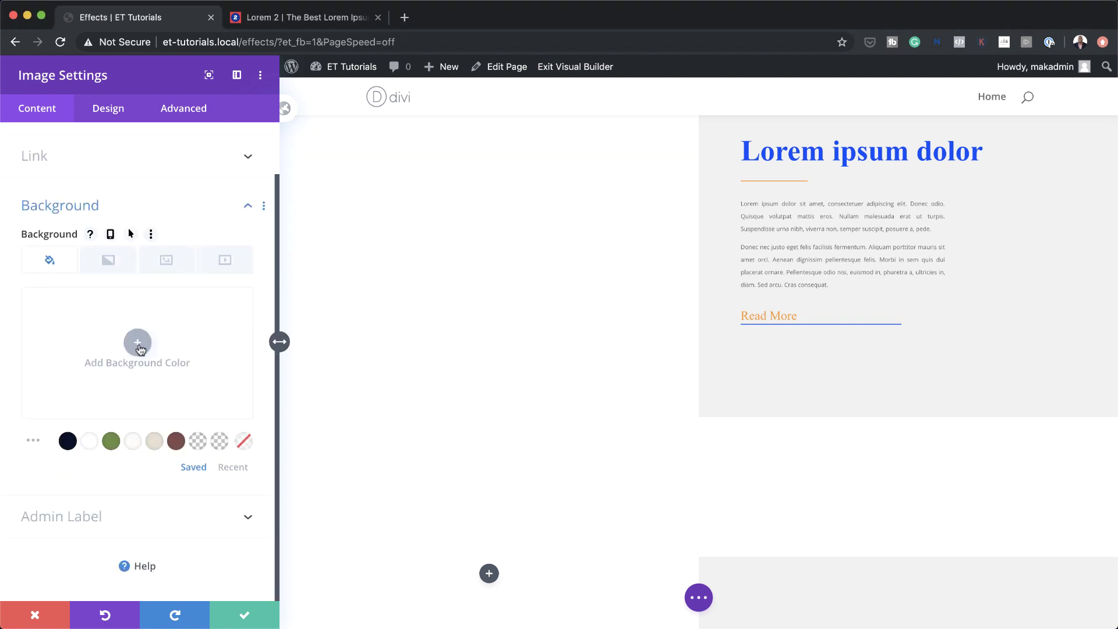
pyautogui.click(138, 343)
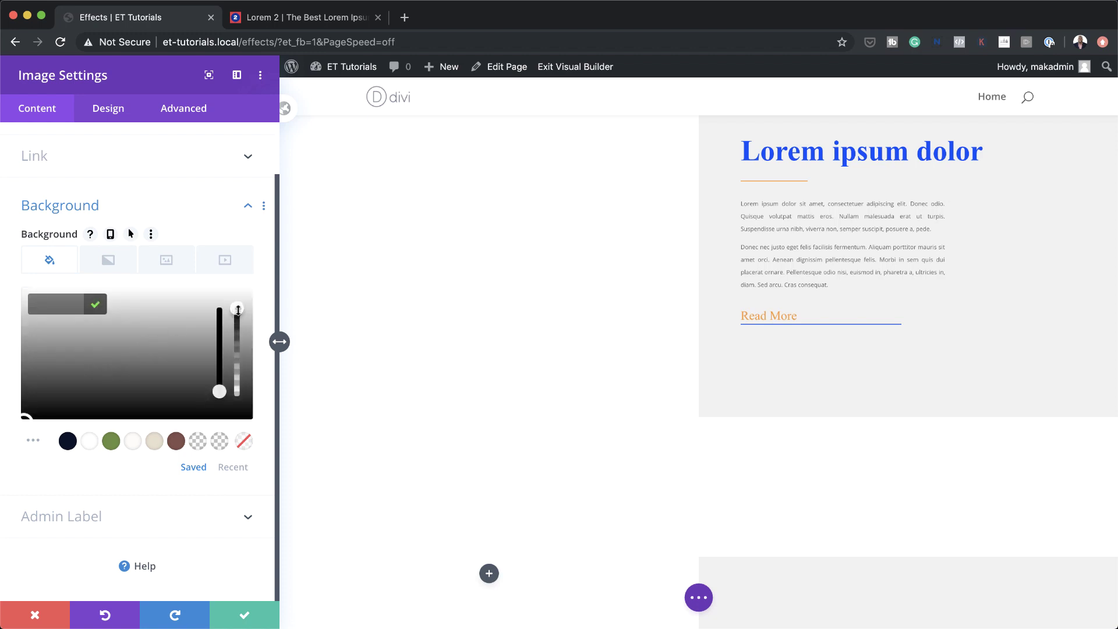
pyautogui.moveTo(238, 309); pyautogui.dragTo(237, 353)
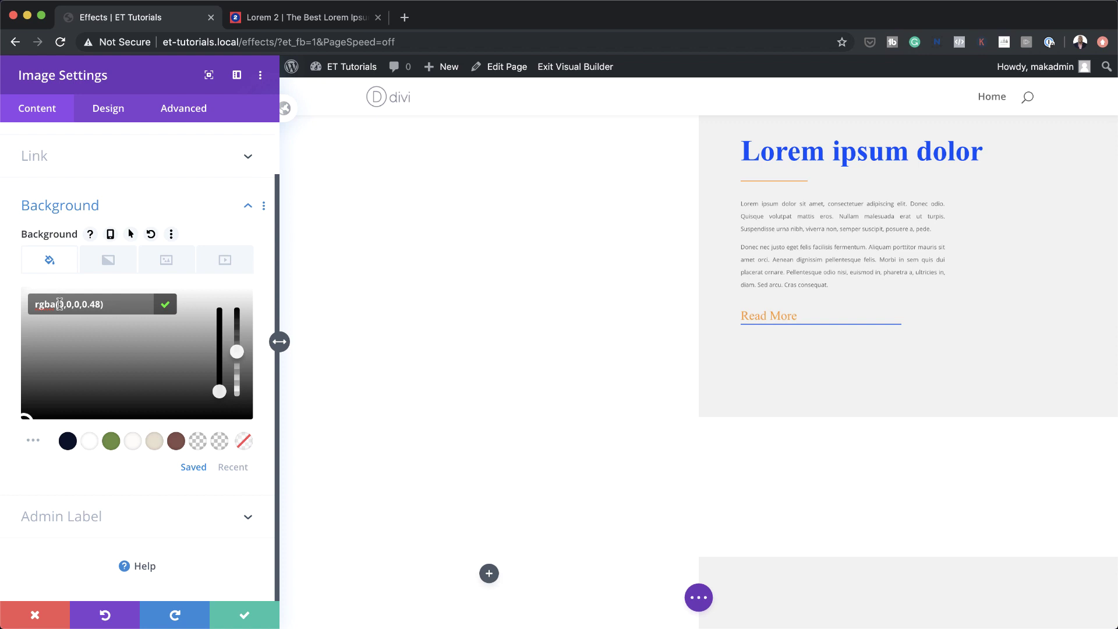
pyautogui.moveTo(82, 304); pyautogui.dragTo(97, 304)
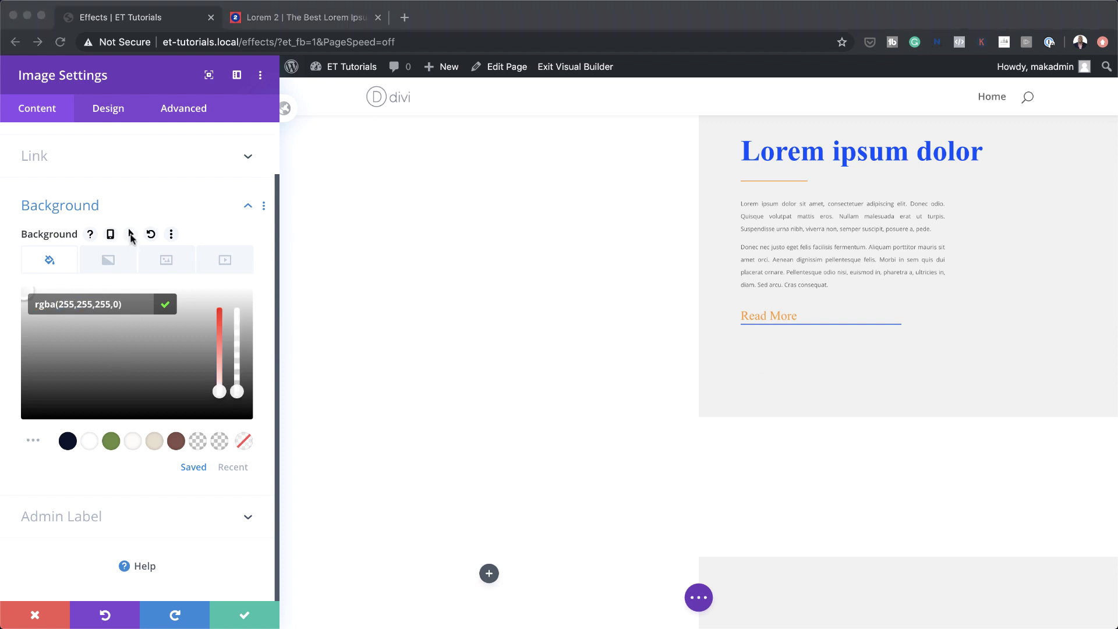
pyautogui.click(130, 234)
pyautogui.click(130, 235)
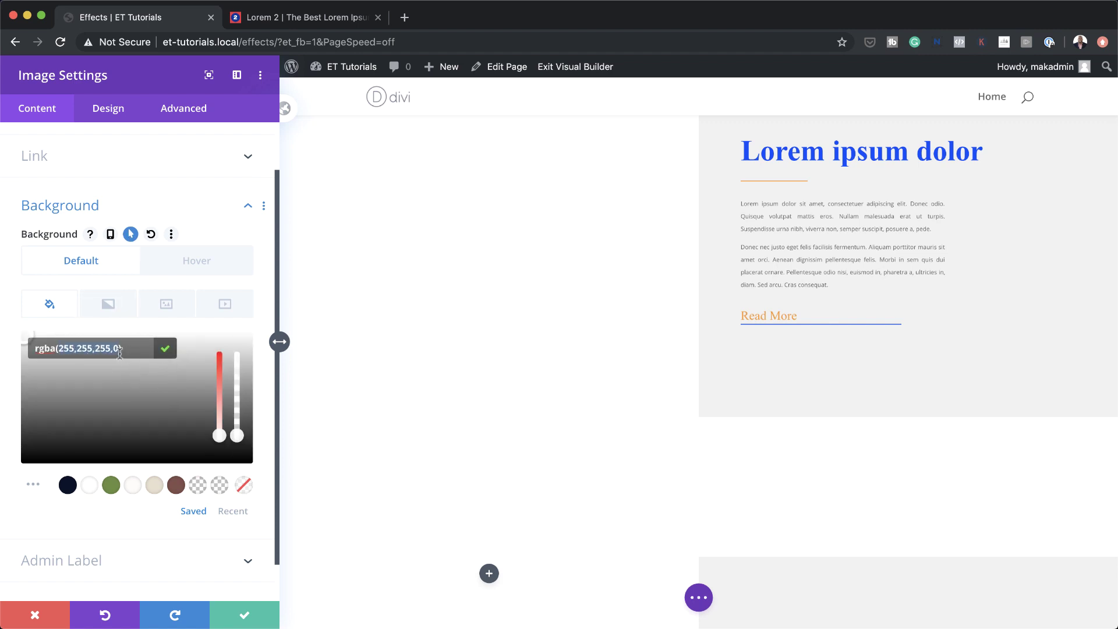
pyautogui.write('rgba(0,0,0,0.65)')
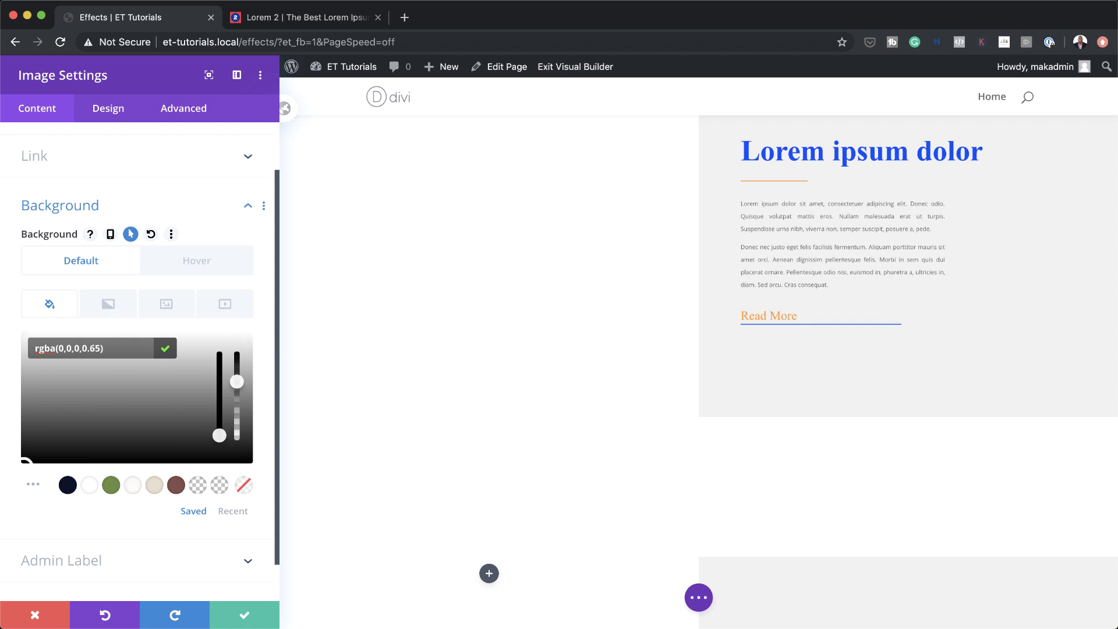
# Add business-05-1024x768-2.jpg from the media library as the new Image module's default background image.
pyautogui.click(176, 308)
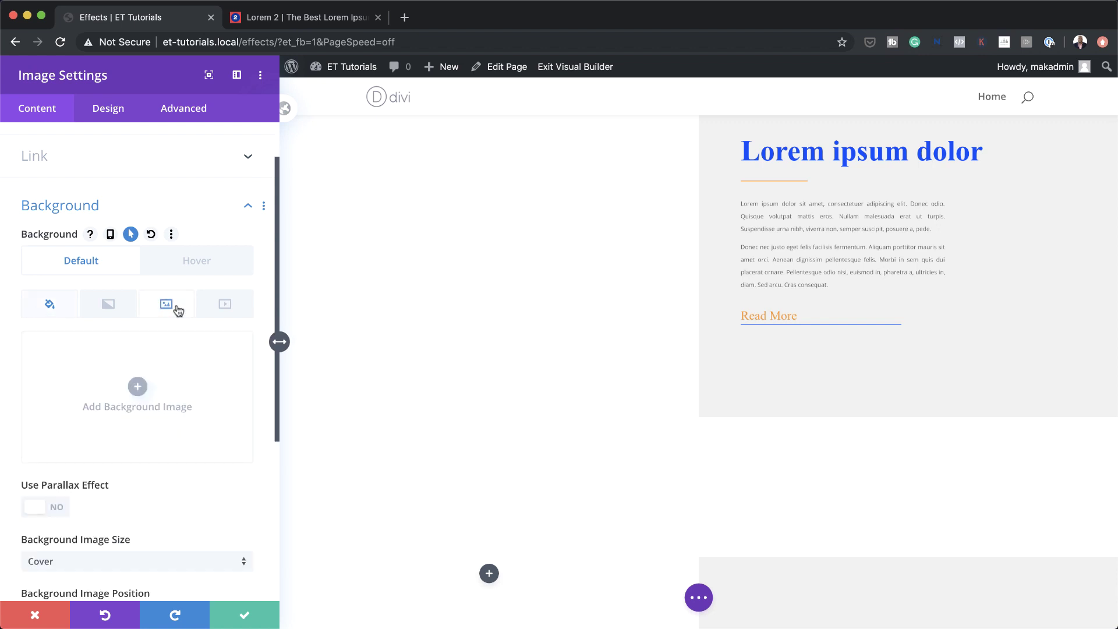
pyautogui.click(137, 384)
pyautogui.click(222, 265)
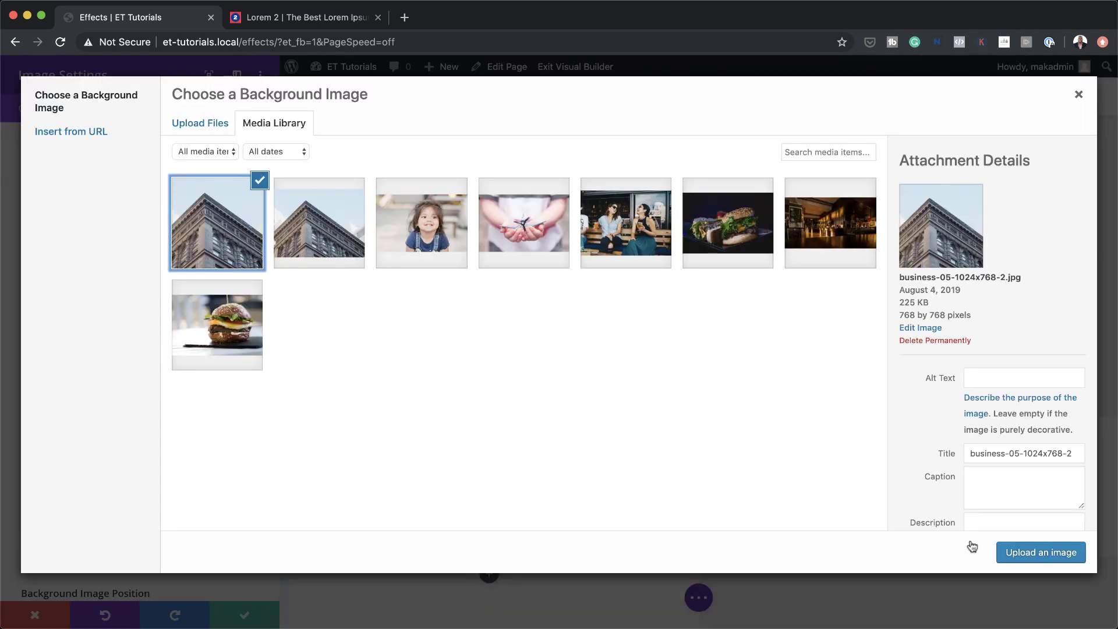
pyautogui.click(1035, 553)
# Set the default background image's blend mode to Soft Light.
pyautogui.scroll(-5, 167, 456)
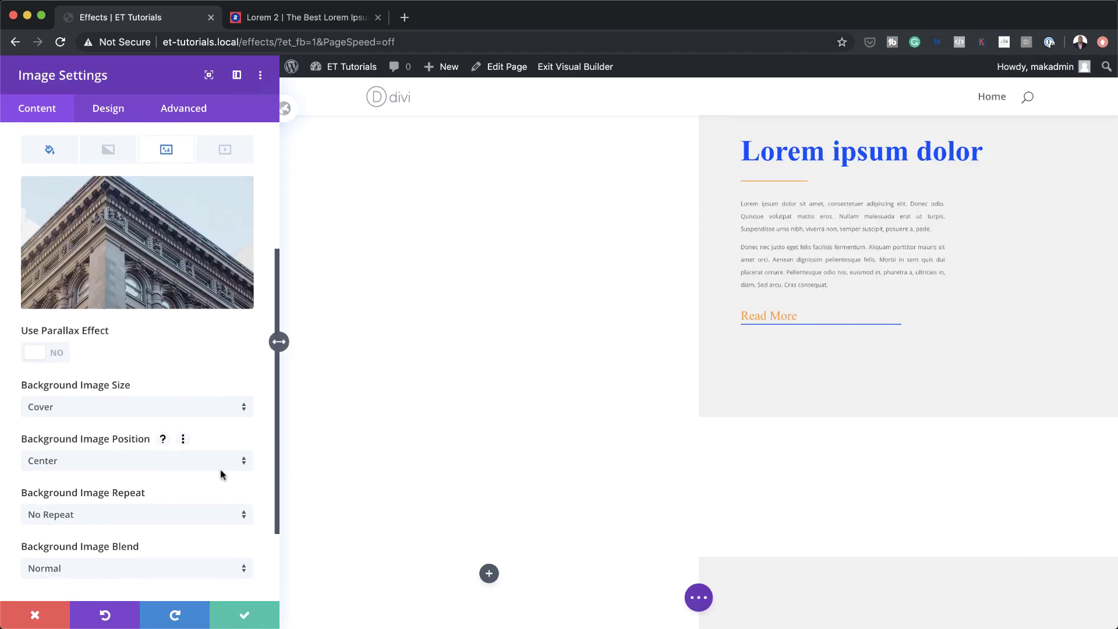
pyautogui.scroll(-2, 187, 470)
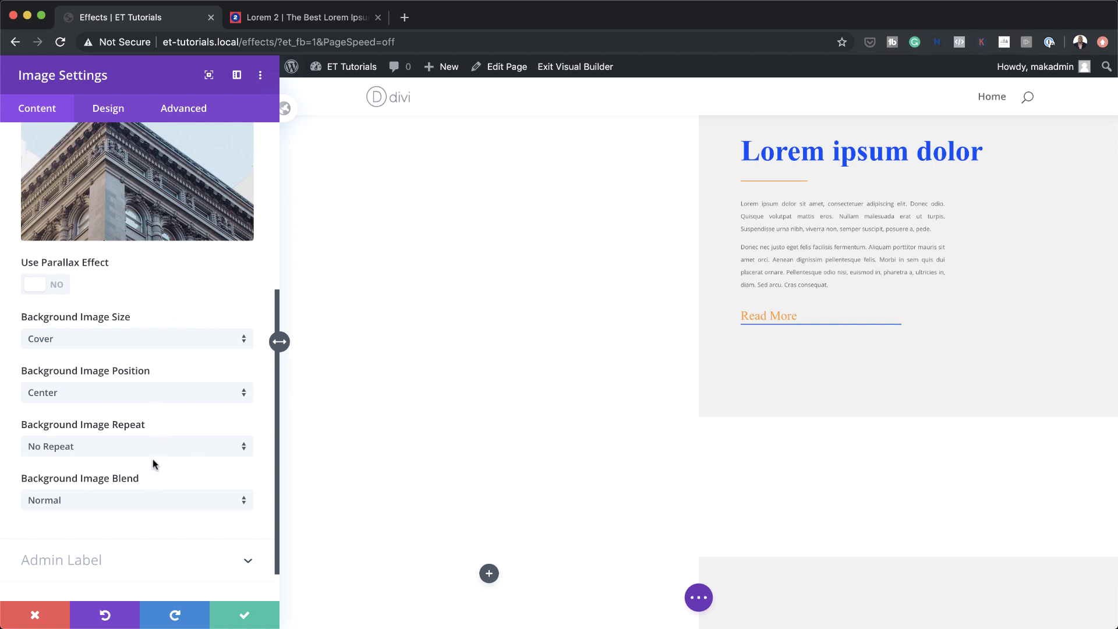
pyautogui.scroll(-1, 106, 489)
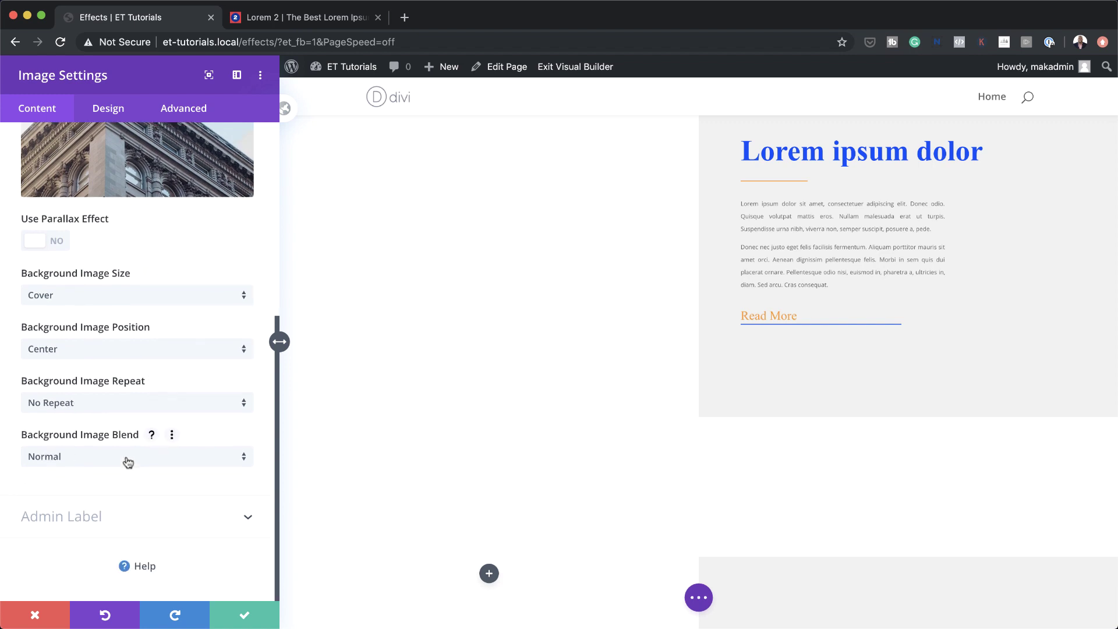
pyautogui.click(127, 458)
pyautogui.click(111, 396)
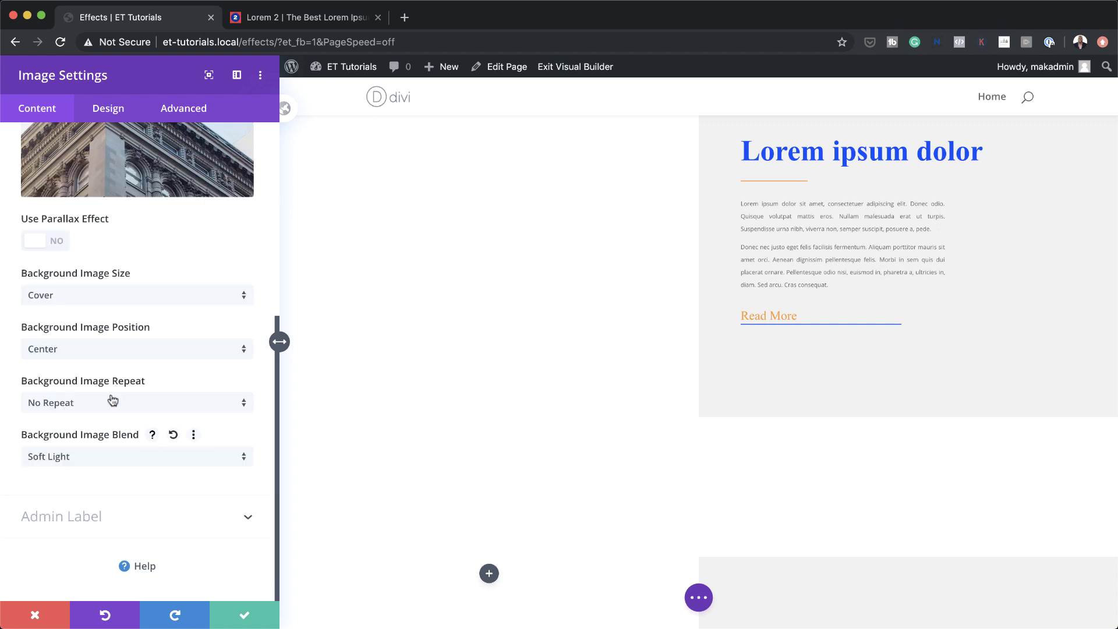
# Turn off the space below the new image and set its linked top and bottom padding to 22vw.
pyautogui.click(110, 116)
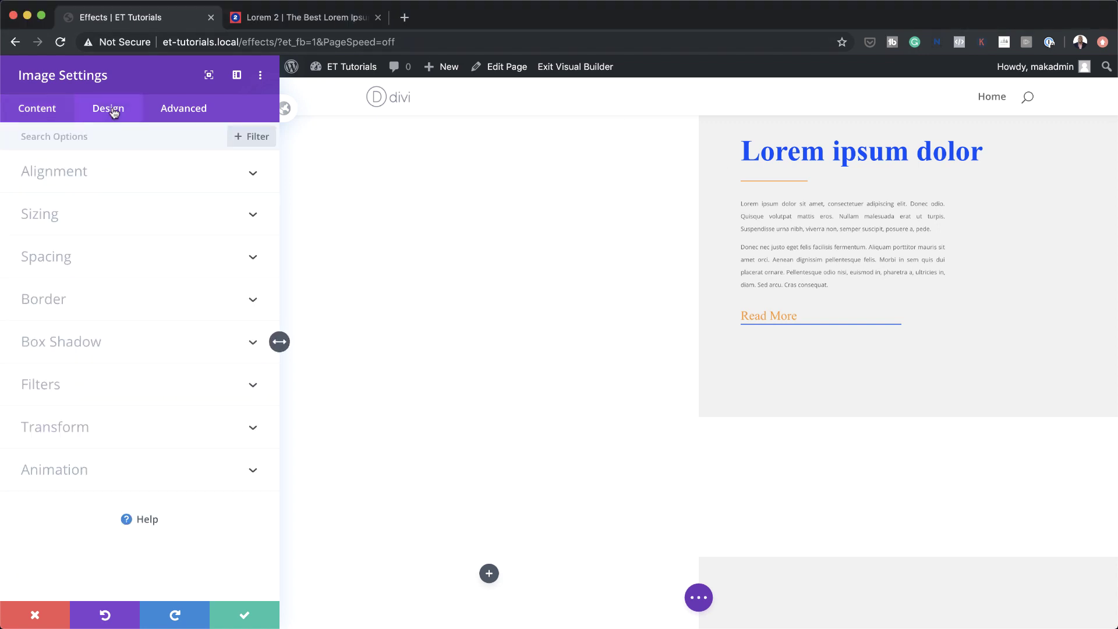
pyautogui.click(81, 257)
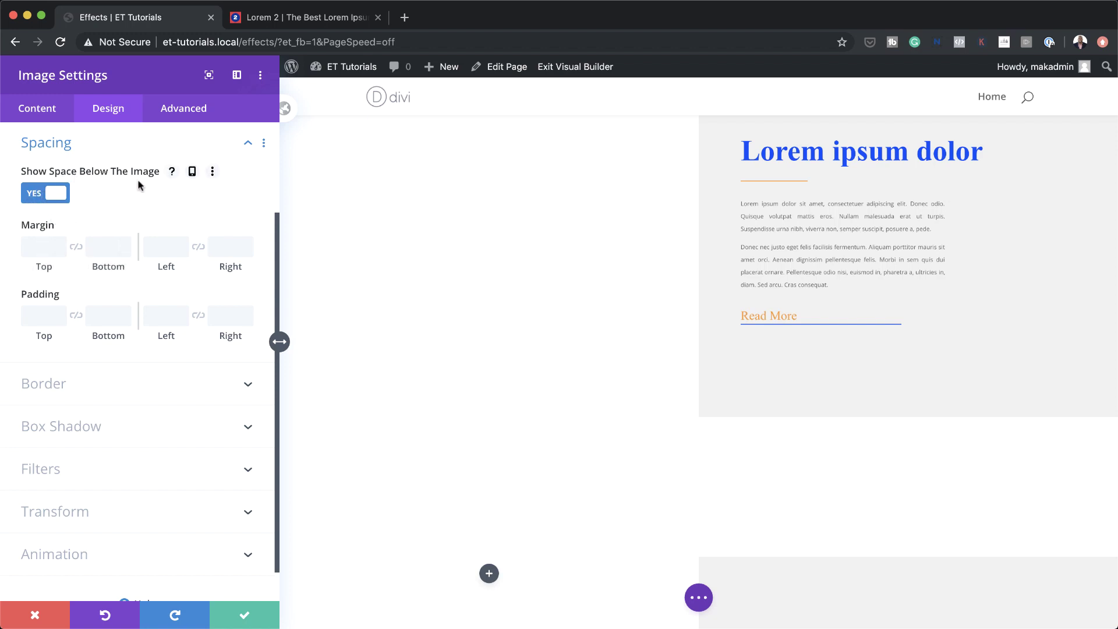
pyautogui.click(35, 195)
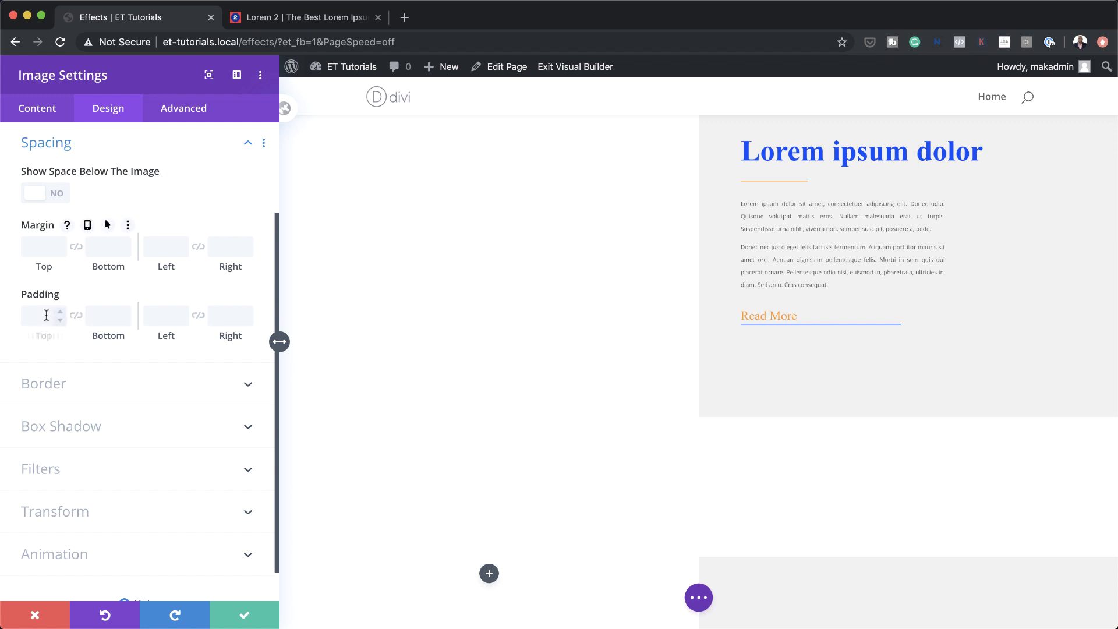
pyautogui.click(78, 316)
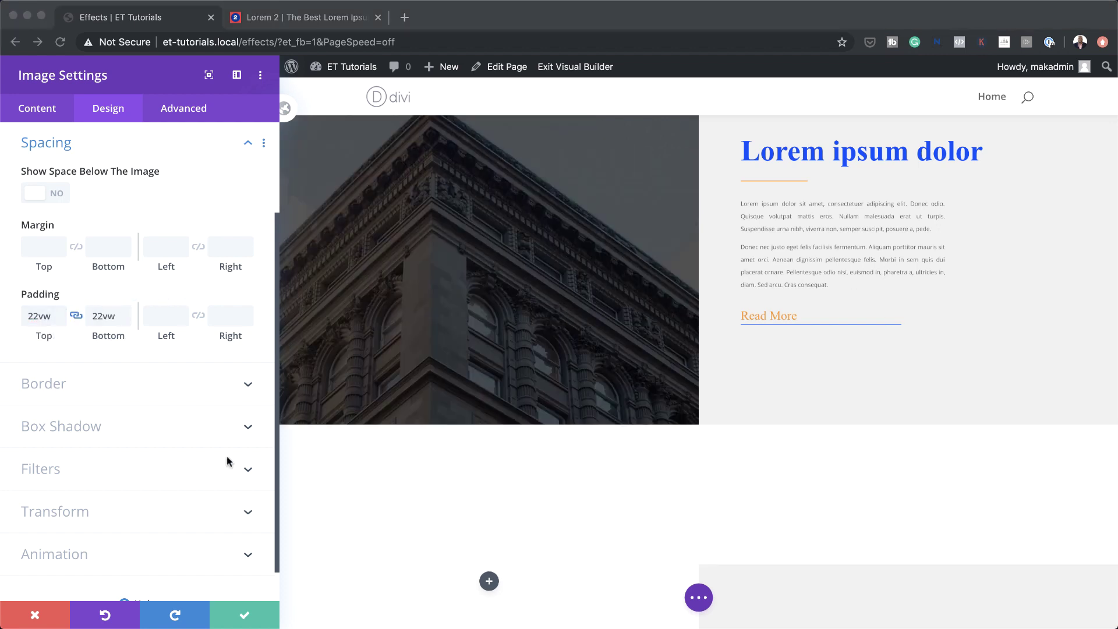
# Enable hover options for the image's Transform settings and set its hover scale to 120% on both axes.
pyautogui.scroll(-1, 192, 465)
pyautogui.click(98, 478)
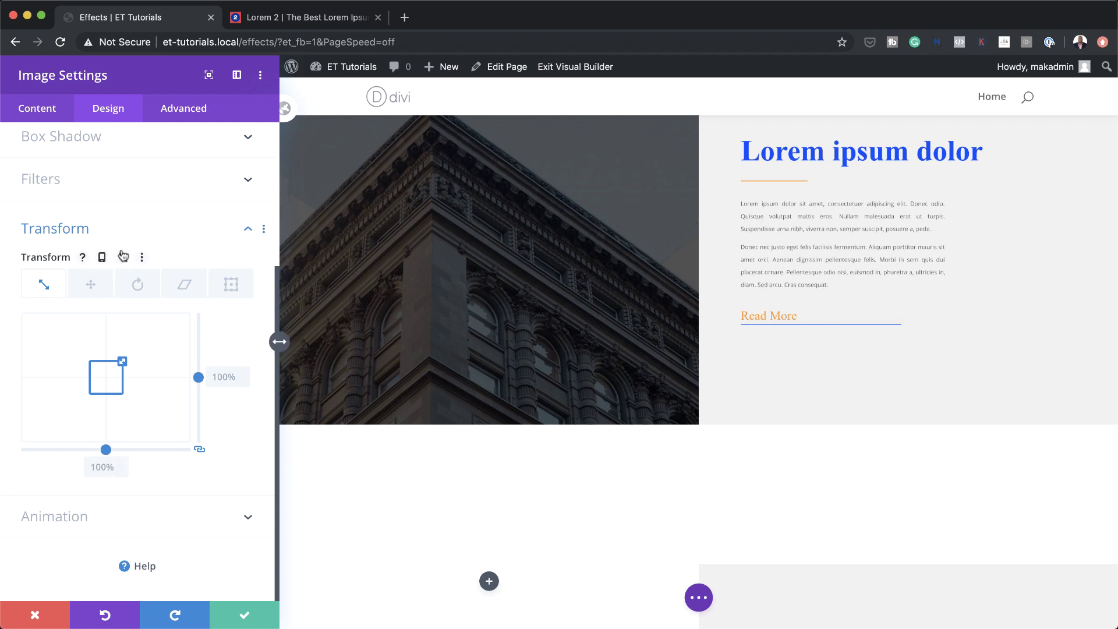
pyautogui.click(125, 258)
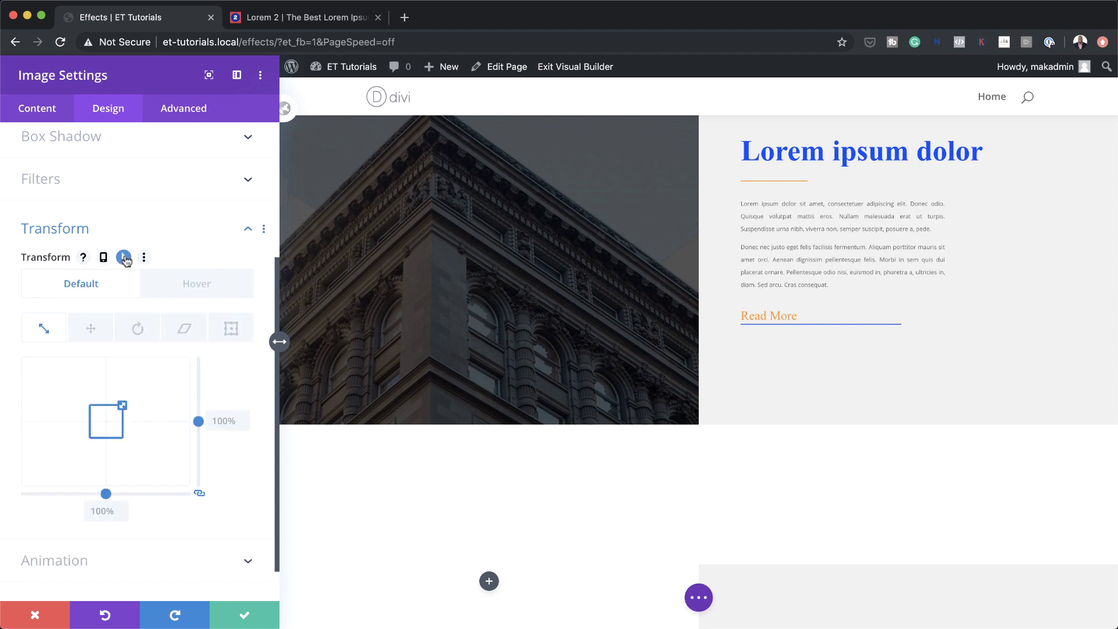
pyautogui.click(213, 288)
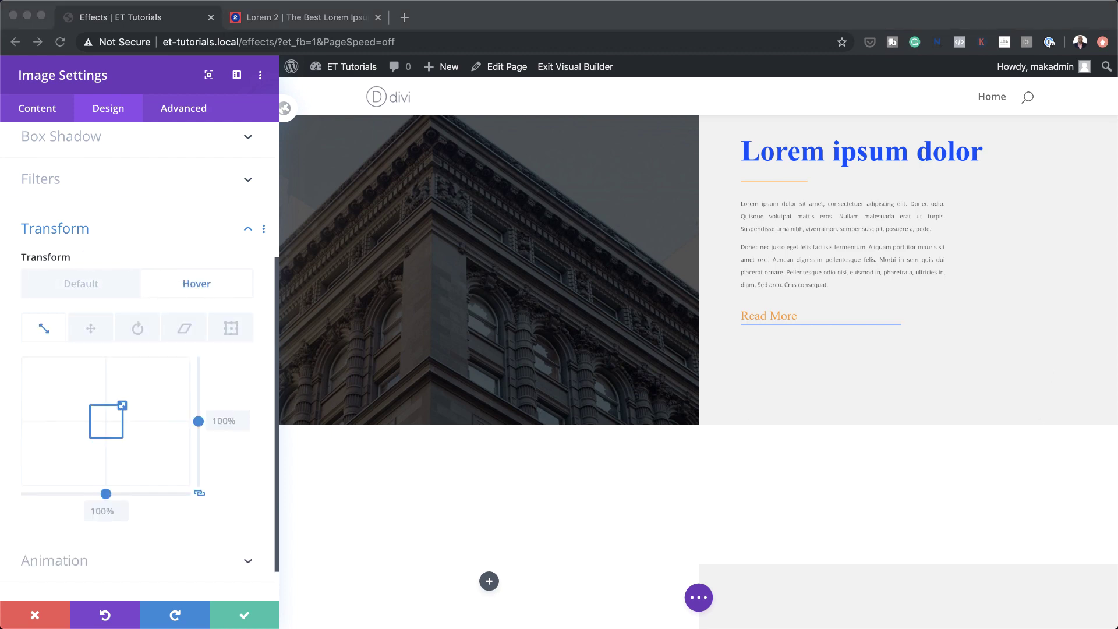
pyautogui.tripleClick(224, 420)
pyautogui.write('120%')
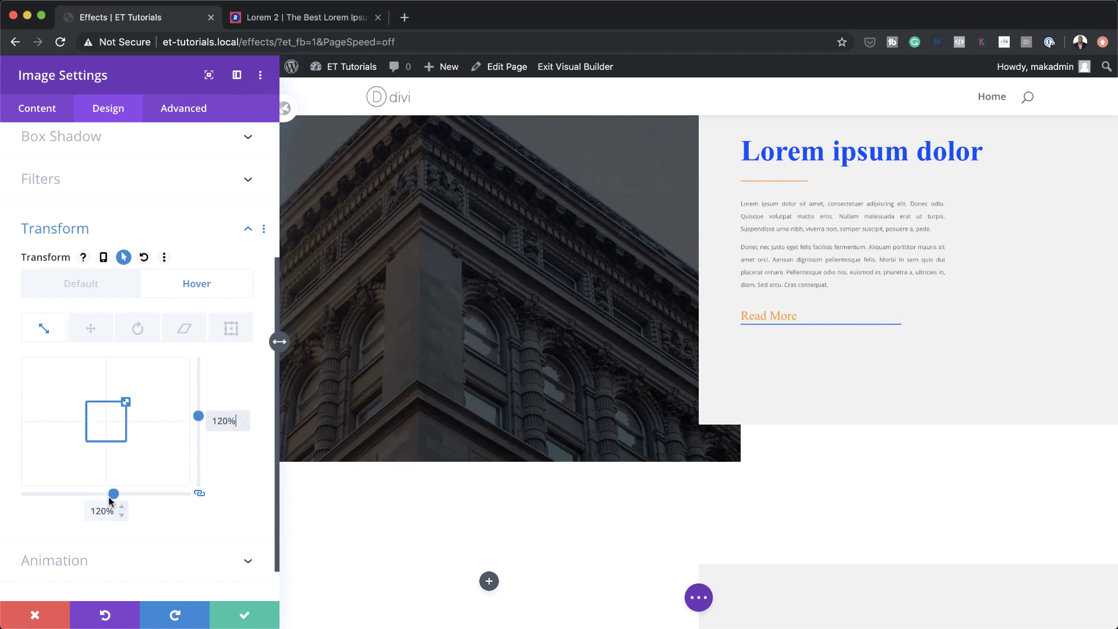
# Unlink the image's hover translate axes and set its horizontal translation on hover to 9vw.
pyautogui.click(81, 284)
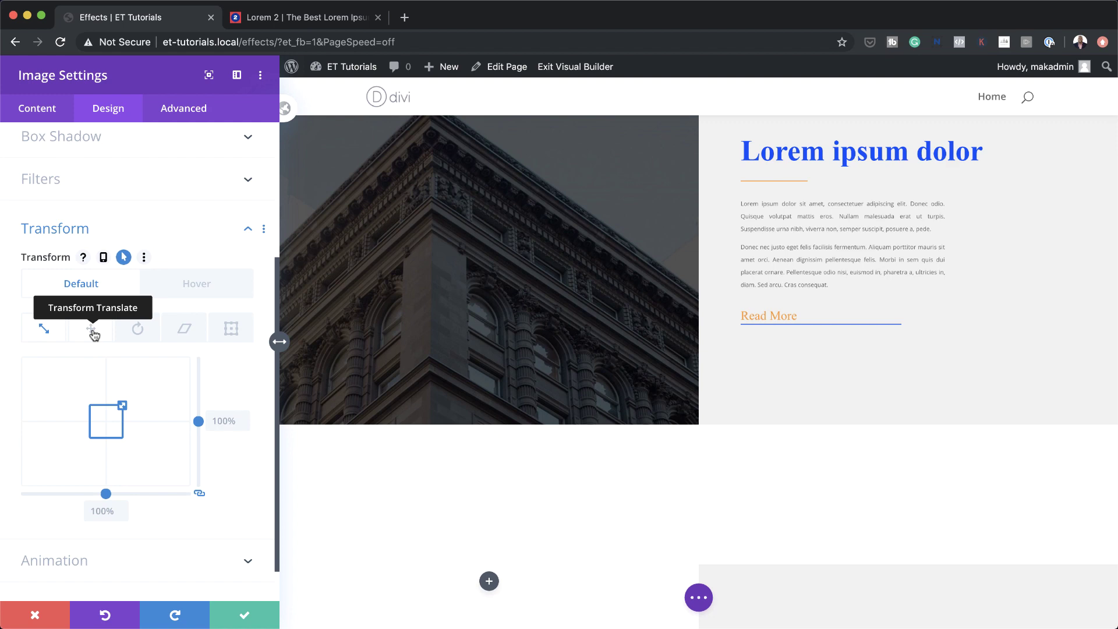
pyautogui.click(91, 328)
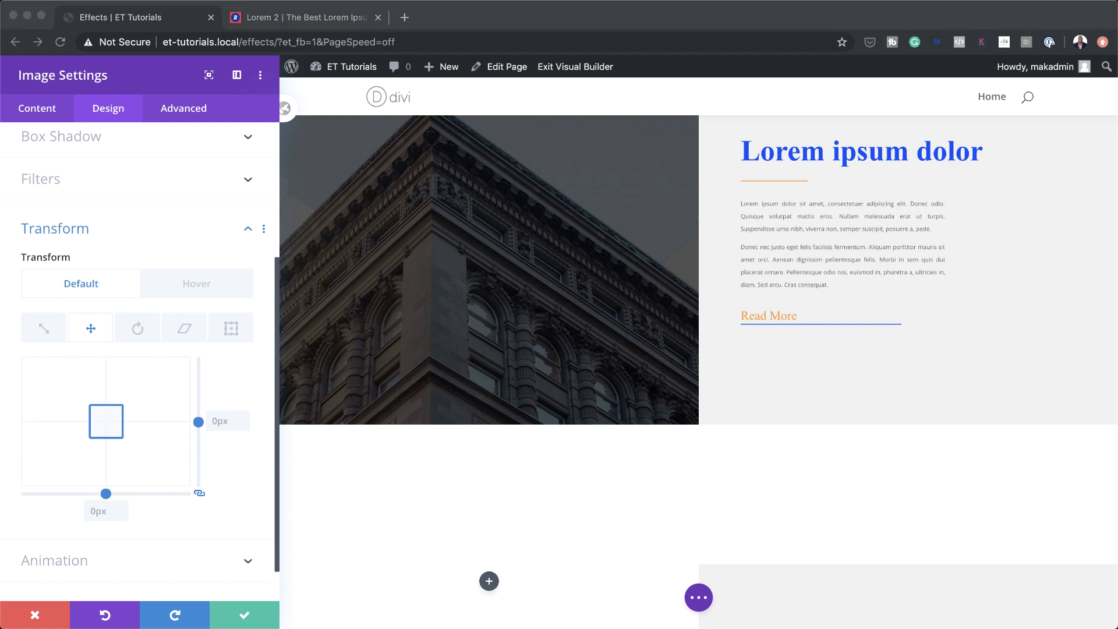
pyautogui.click(199, 284)
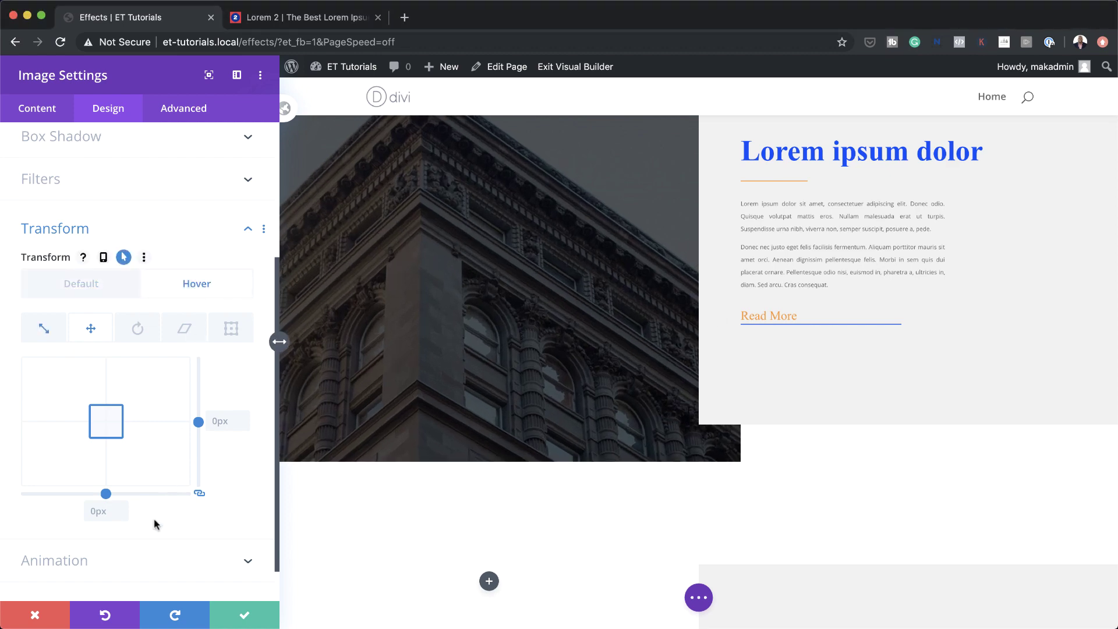
pyautogui.click(200, 494)
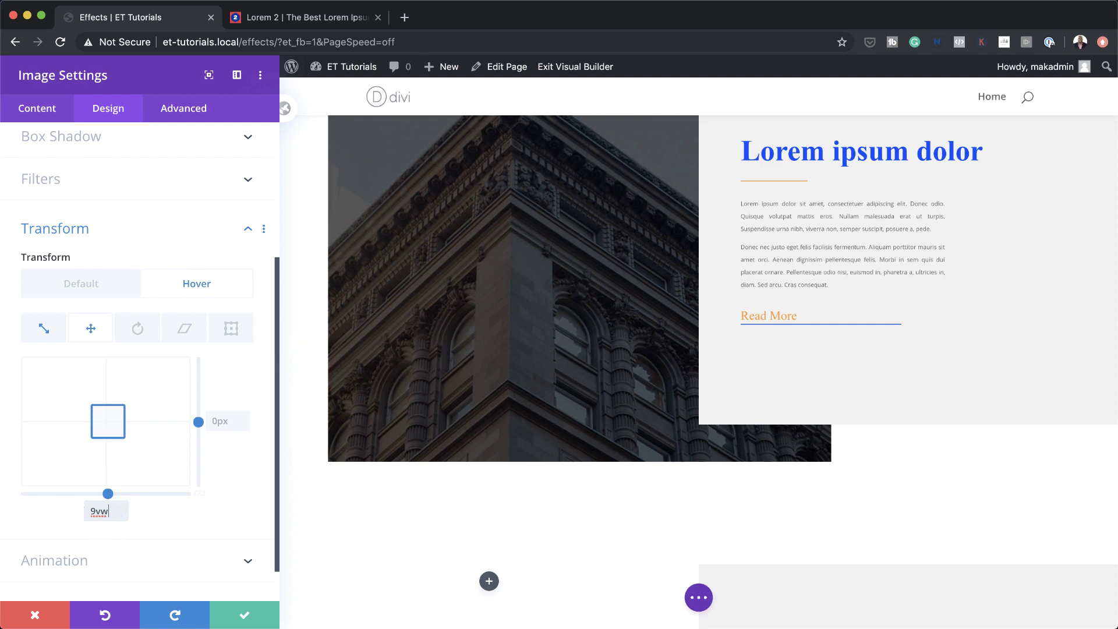
# Open the image's transition settings and save the module.
pyautogui.click(183, 112)
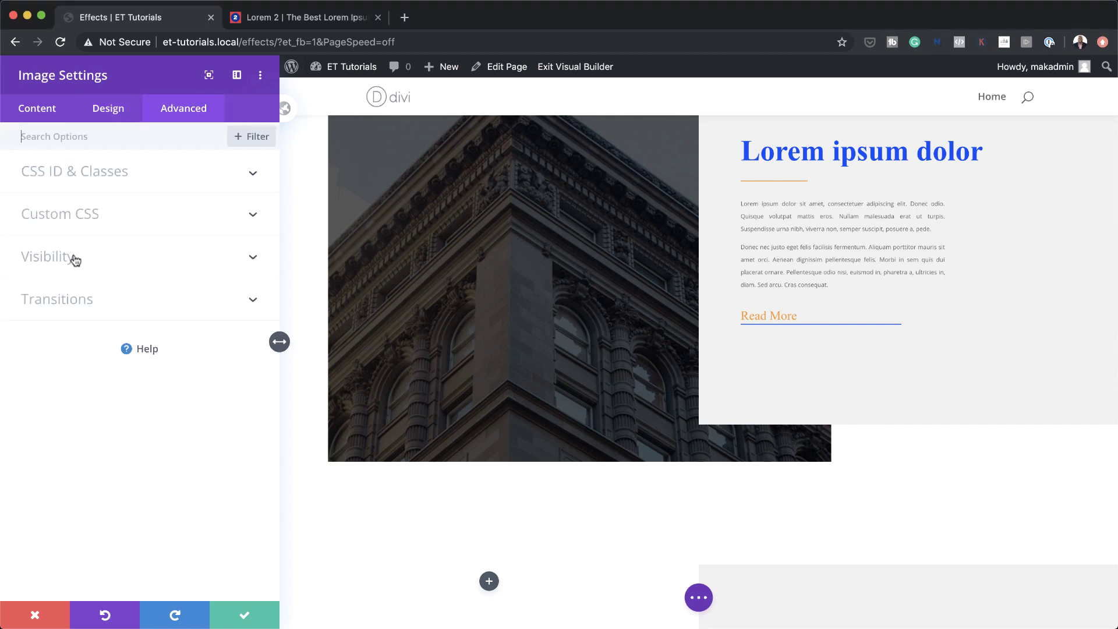
pyautogui.click(85, 299)
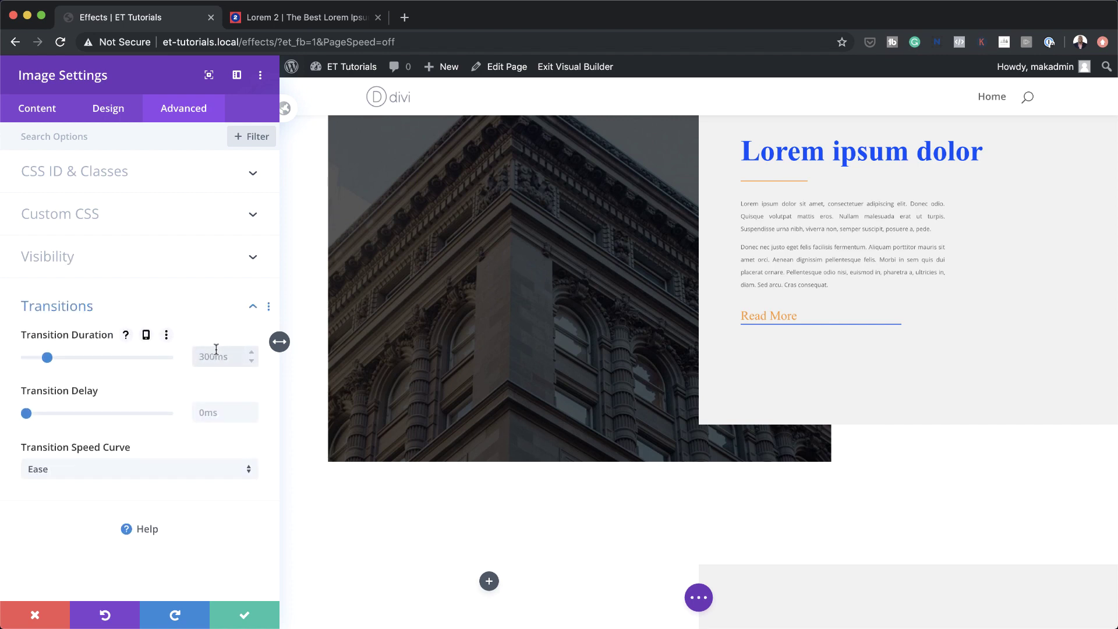
pyautogui.click(239, 615)
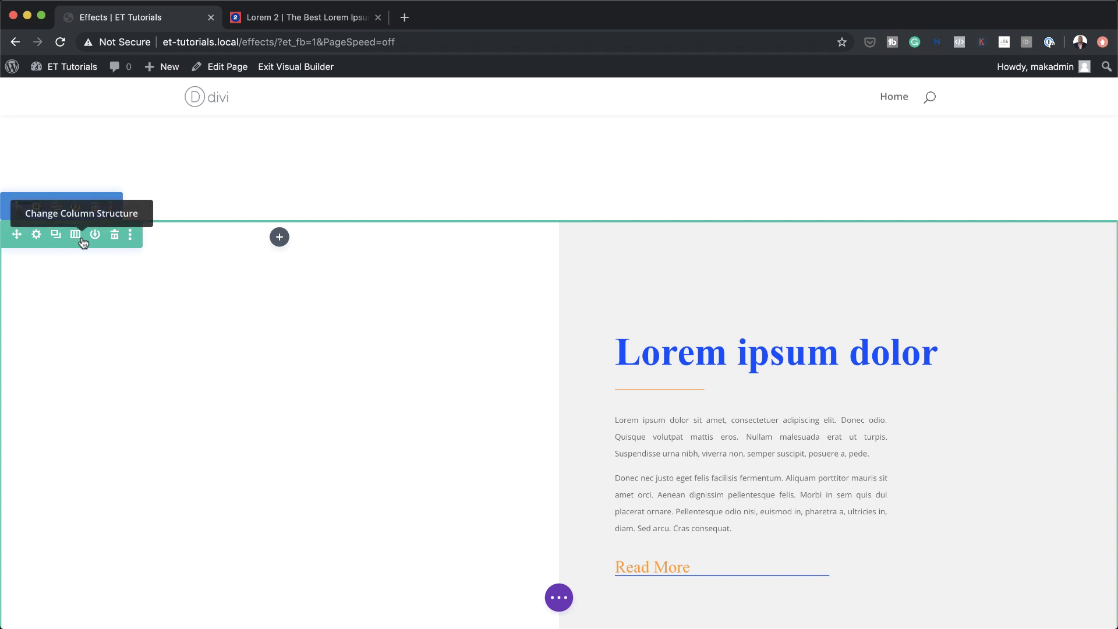
# Change the next row to a two-fifths/three-fifths layout and insert an Image module with the first building photo in its empty column.
pyautogui.click(82, 239)
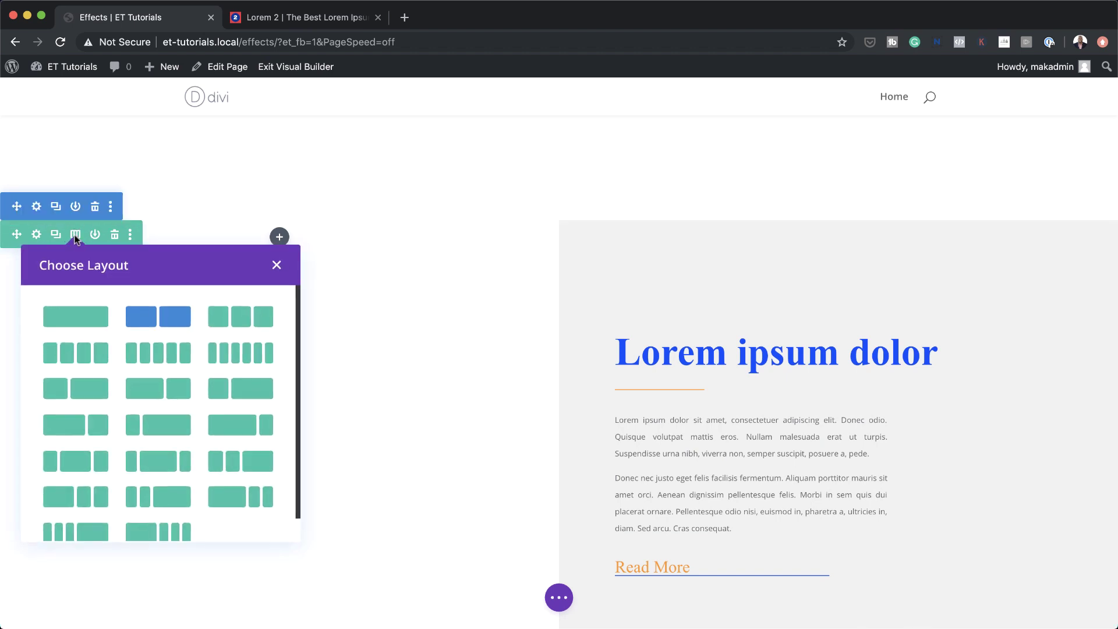
pyautogui.click(90, 391)
pyautogui.click(228, 238)
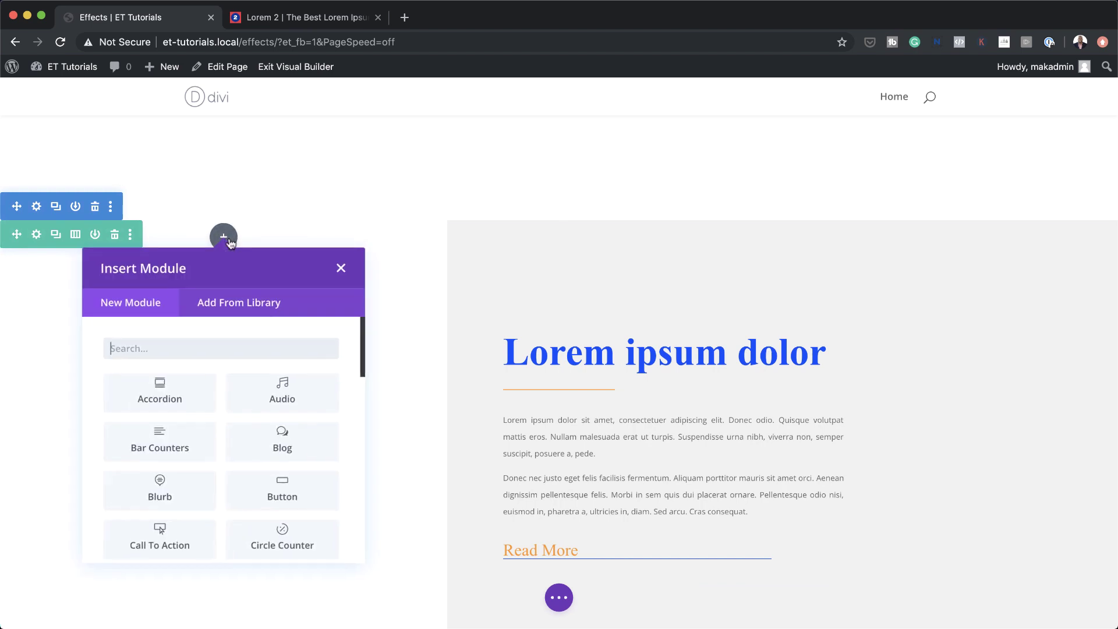
pyautogui.write('image')
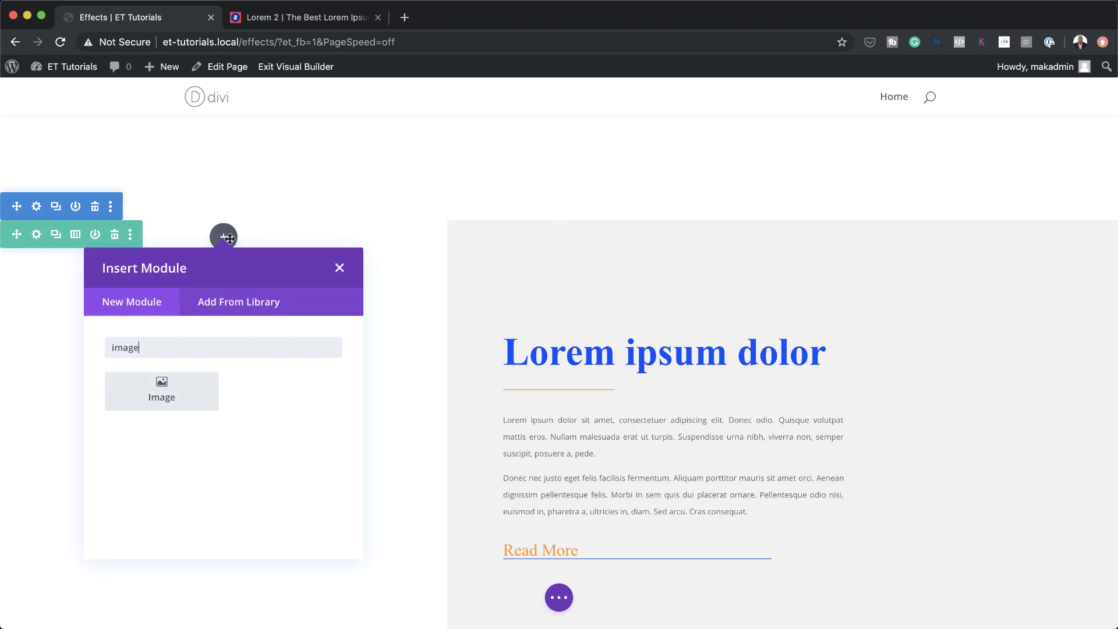
pyautogui.click(169, 394)
pyautogui.click(165, 260)
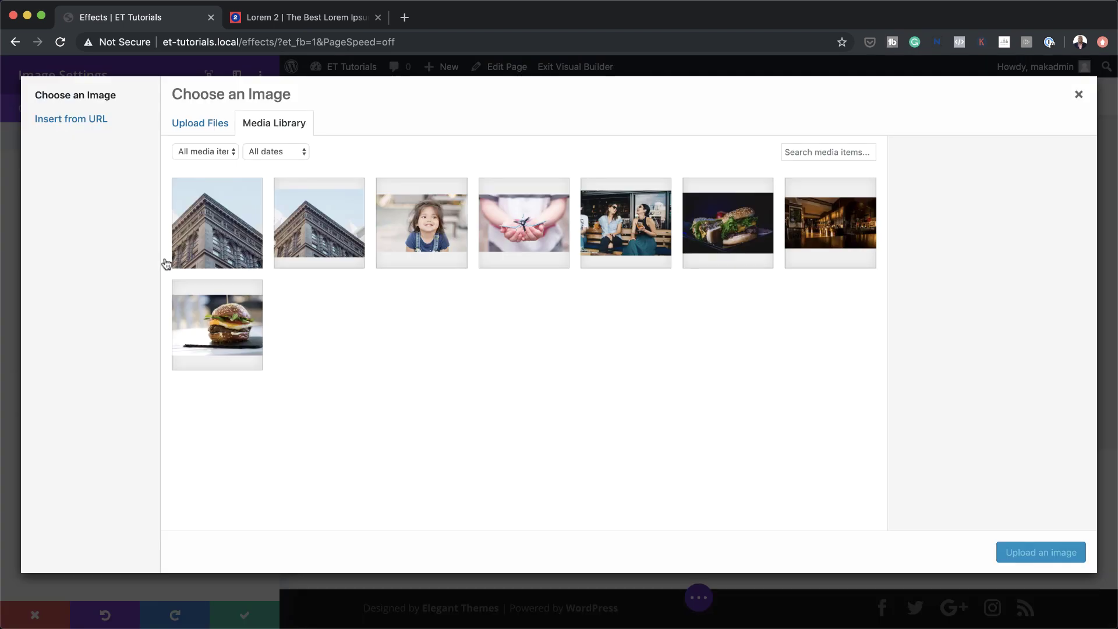
pyautogui.click(241, 236)
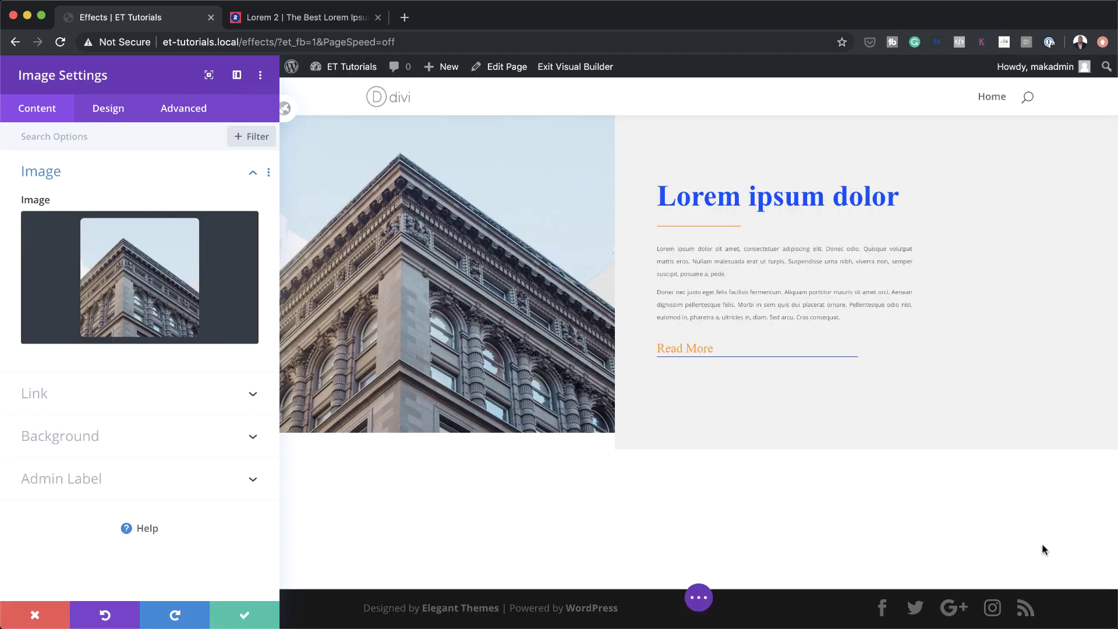
# Force the new image to full width and turn off the space below it.
pyautogui.click(111, 108)
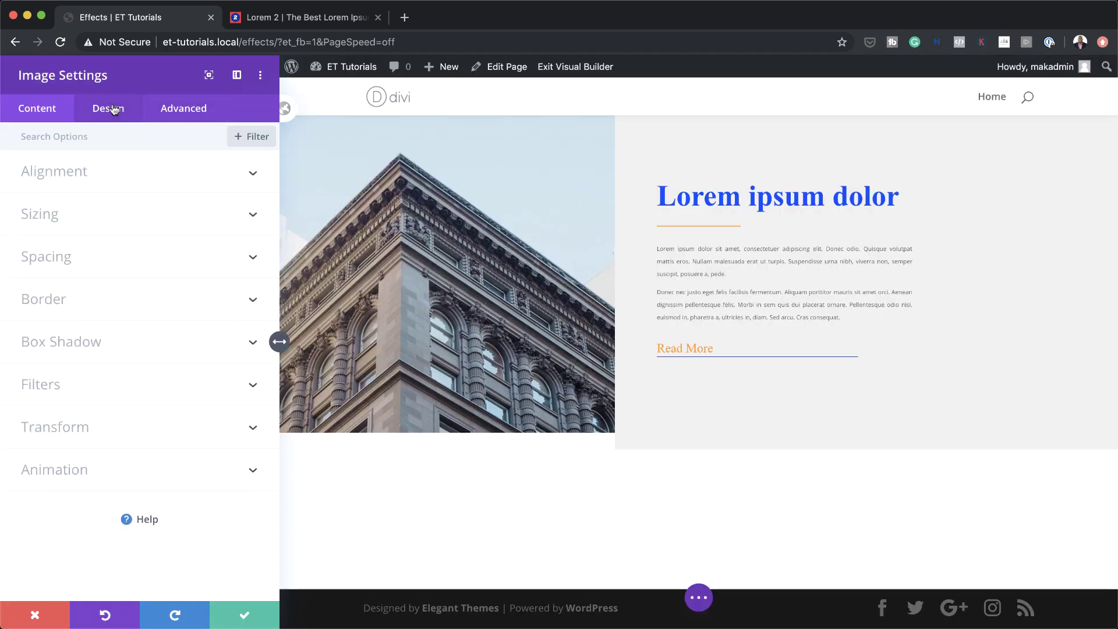
pyautogui.click(82, 216)
pyautogui.click(57, 194)
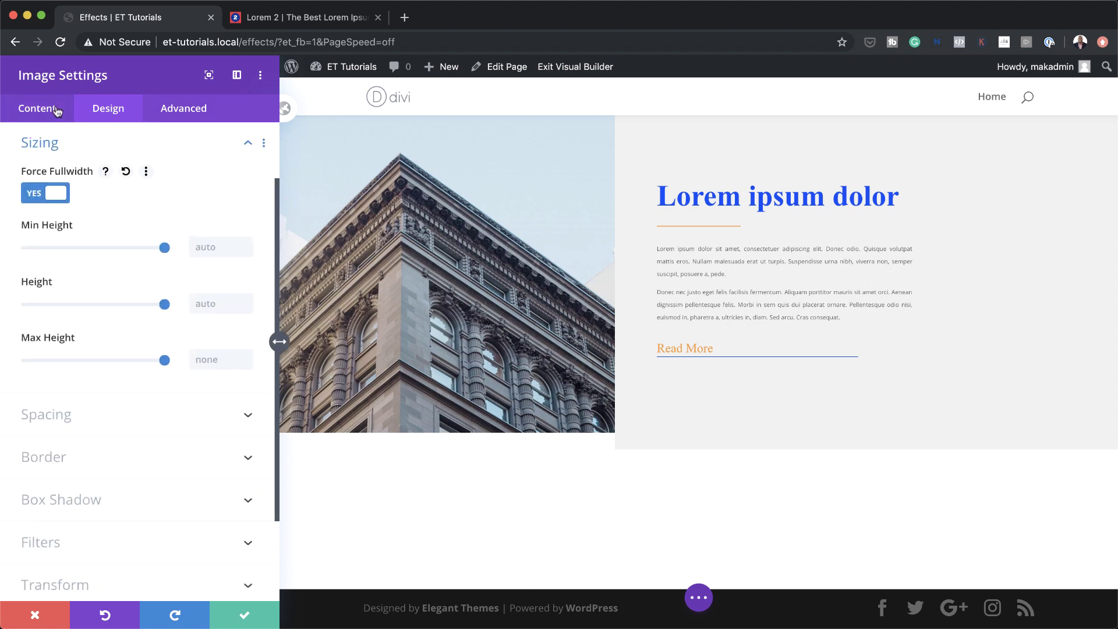
pyautogui.click(70, 414)
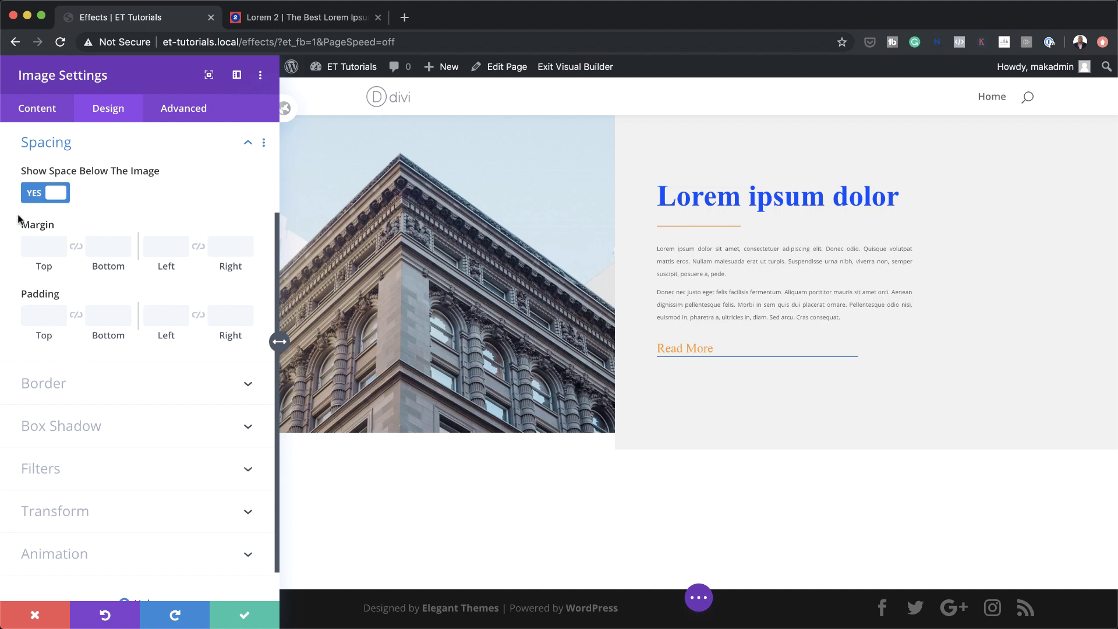
pyautogui.click(35, 198)
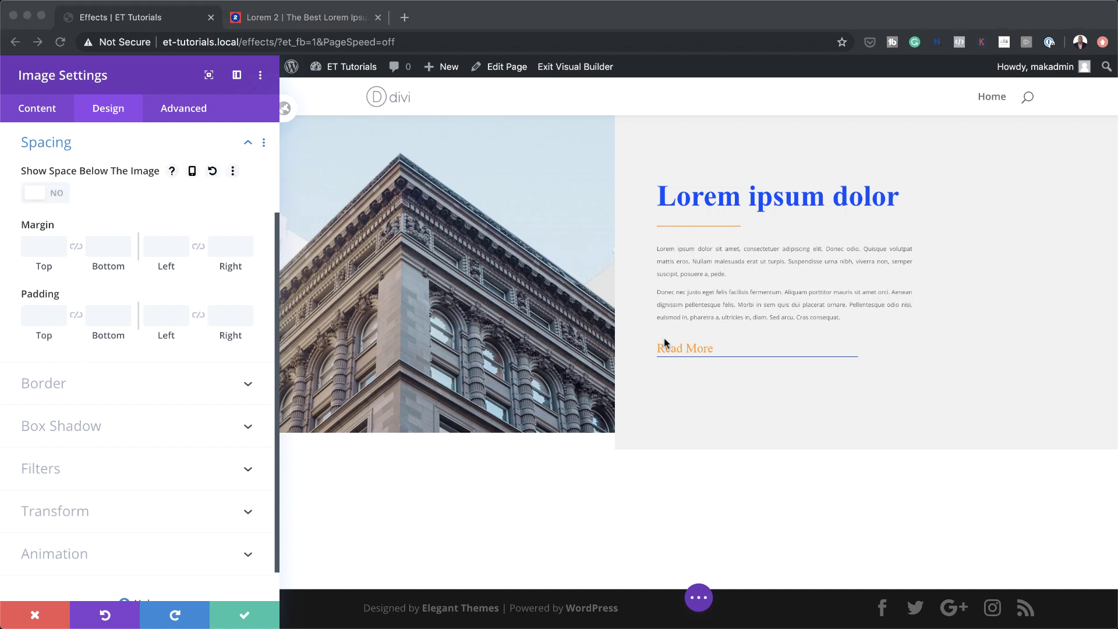
# Set all four linked rounded corners of the new image to 500vw.
pyautogui.click(100, 389)
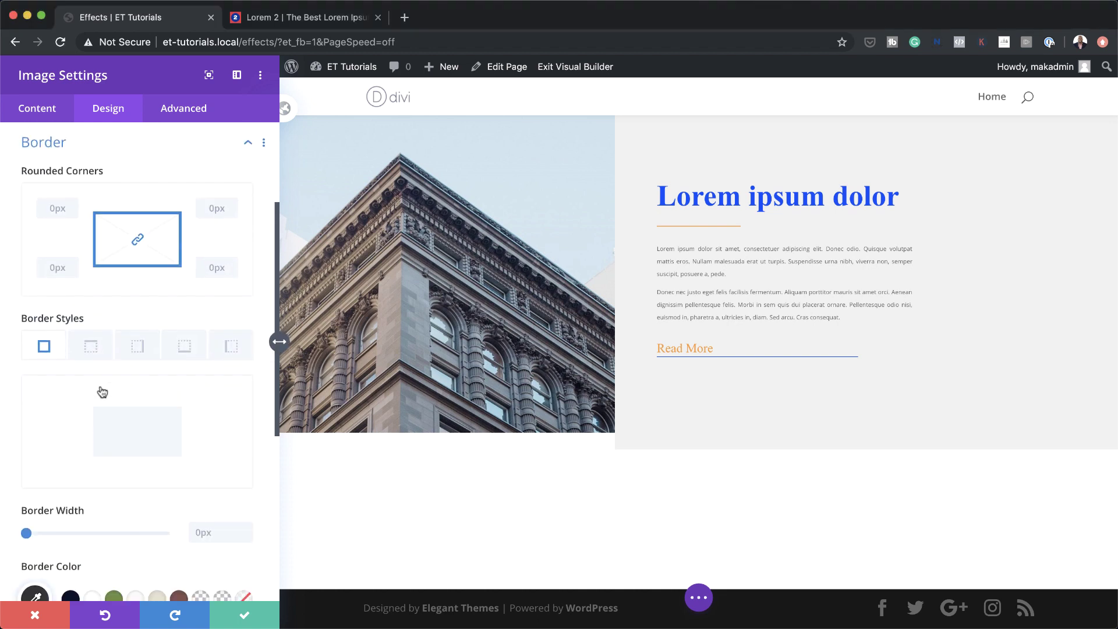
pyautogui.click(58, 208)
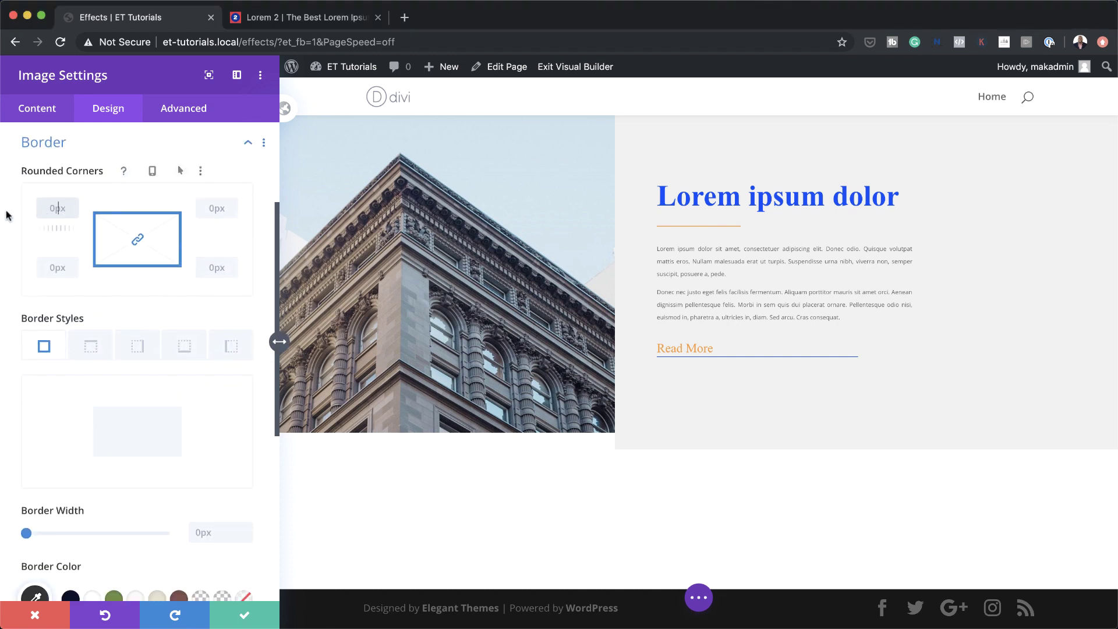
pyautogui.write('500vw')
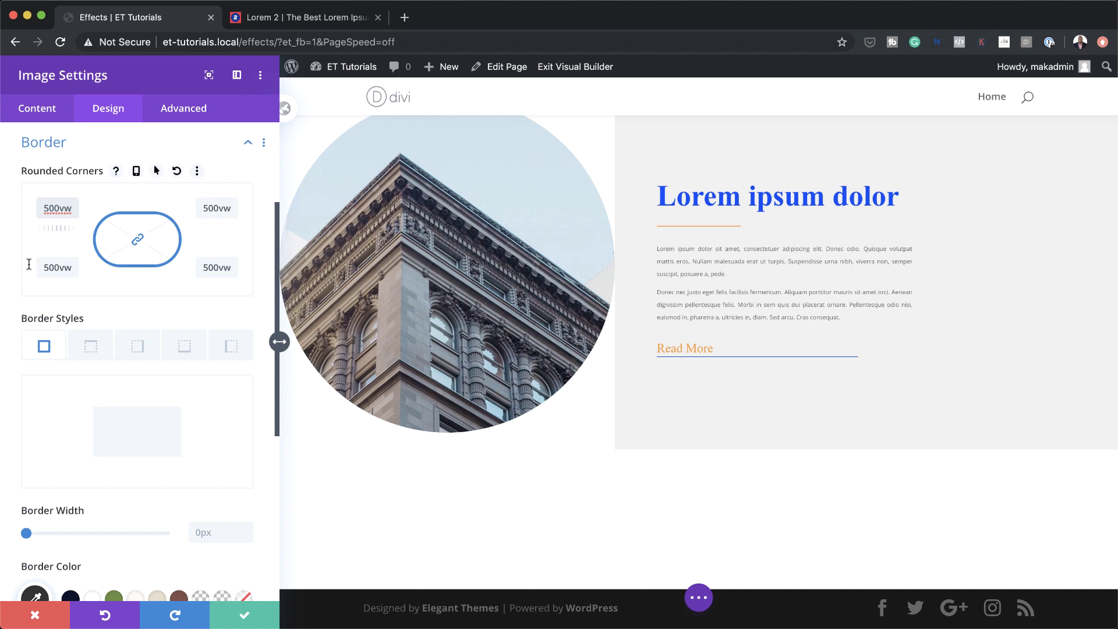
pyautogui.scroll(2, 592, 460)
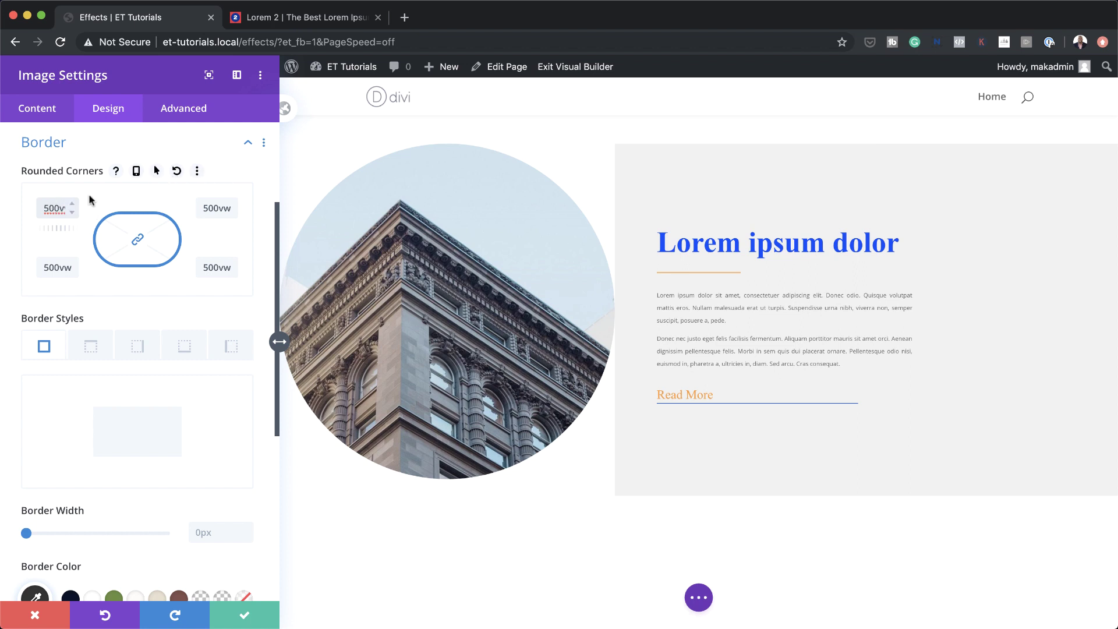
# Enable hover options for the image's rounded corners and set the hover radius to 0vw.
pyautogui.click(156, 170)
pyautogui.click(194, 198)
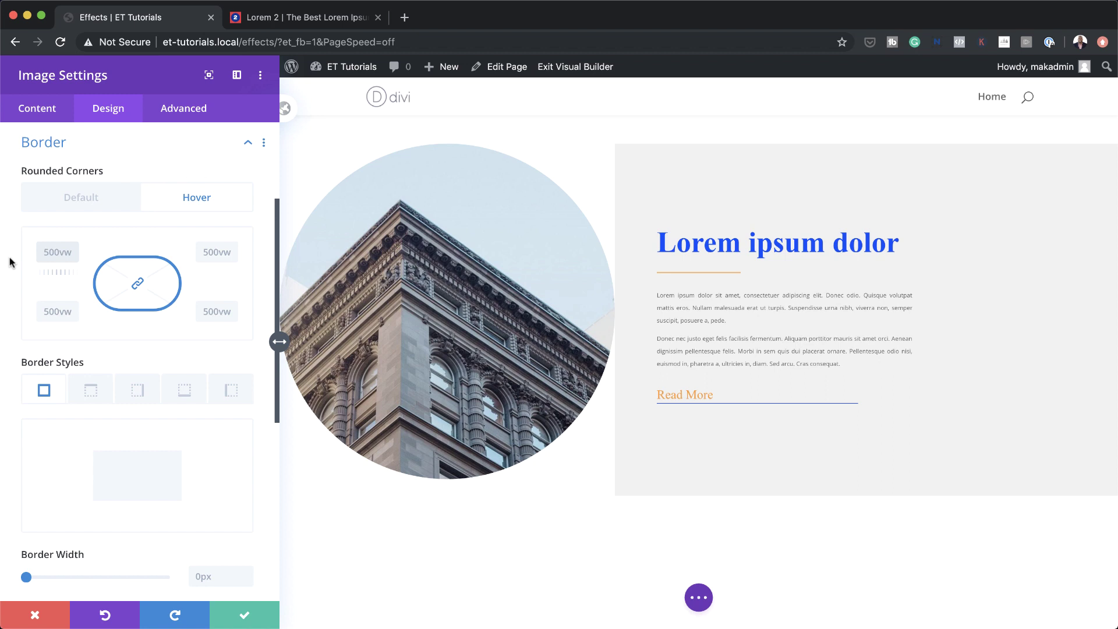
pyautogui.write('0vw')
# Set the image's default filters to 46% brightness and 3% opacity.
pyautogui.scroll(-8, 232, 499)
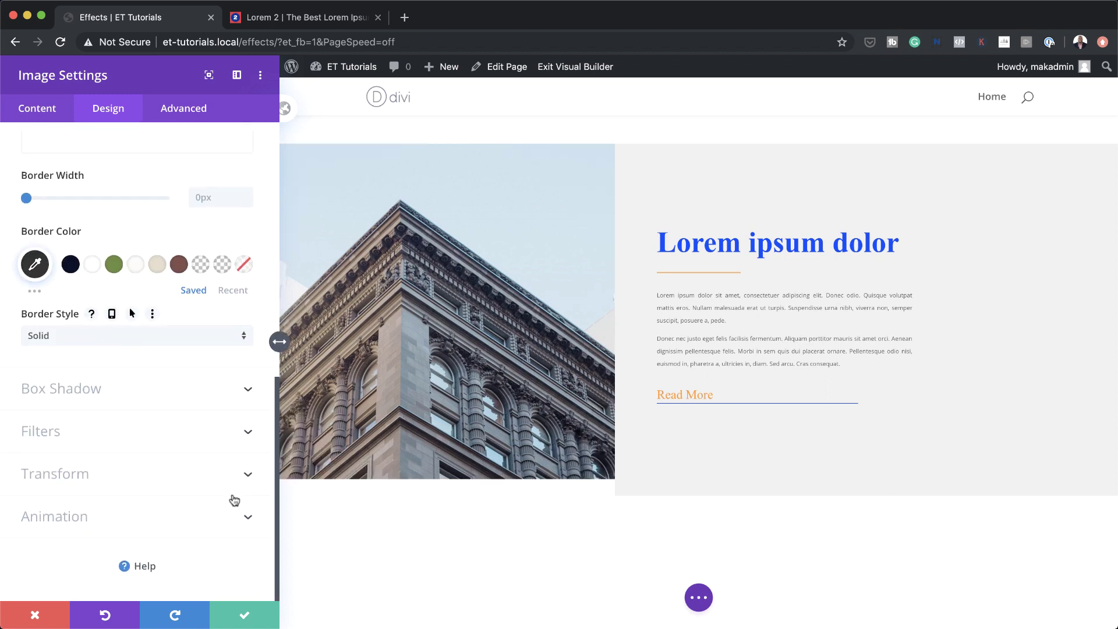
pyautogui.click(81, 435)
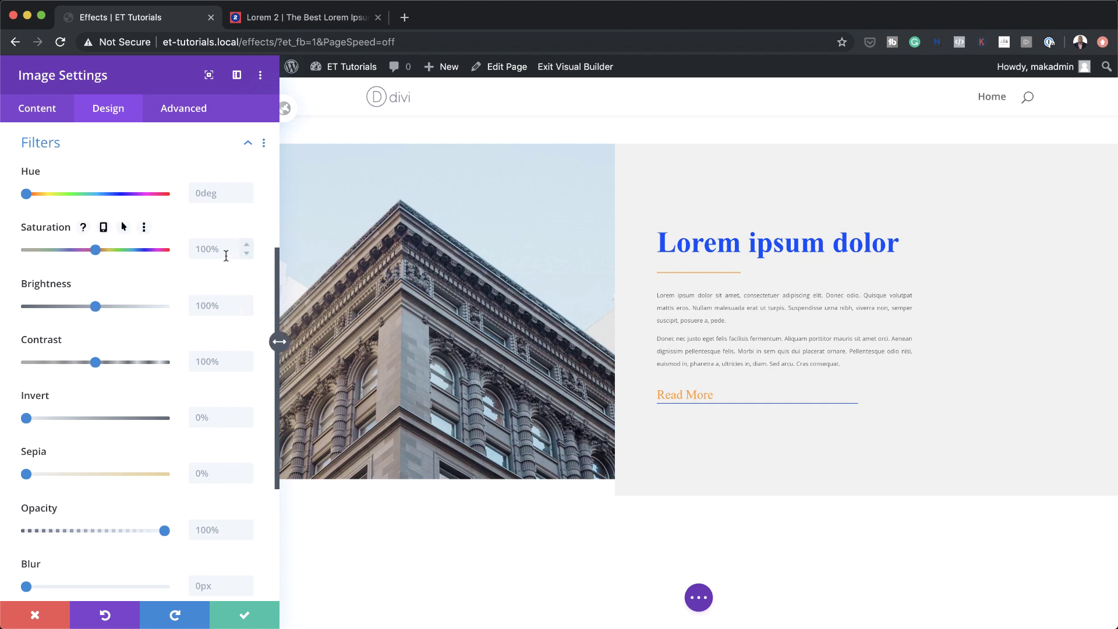
pyautogui.click(208, 307)
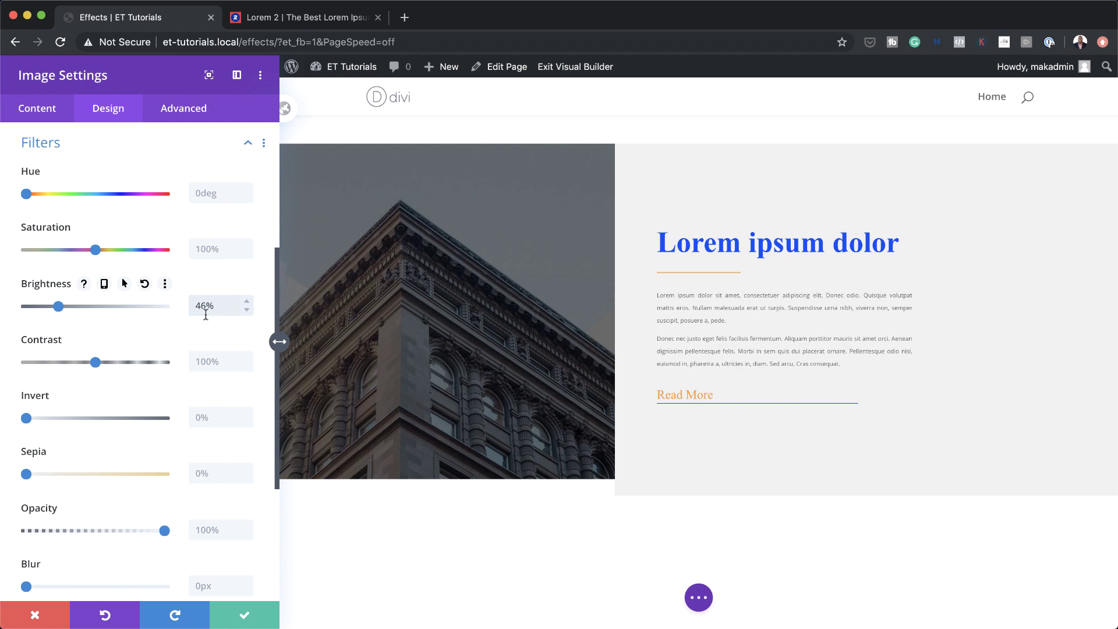
pyautogui.click(222, 530)
pyautogui.write('3')
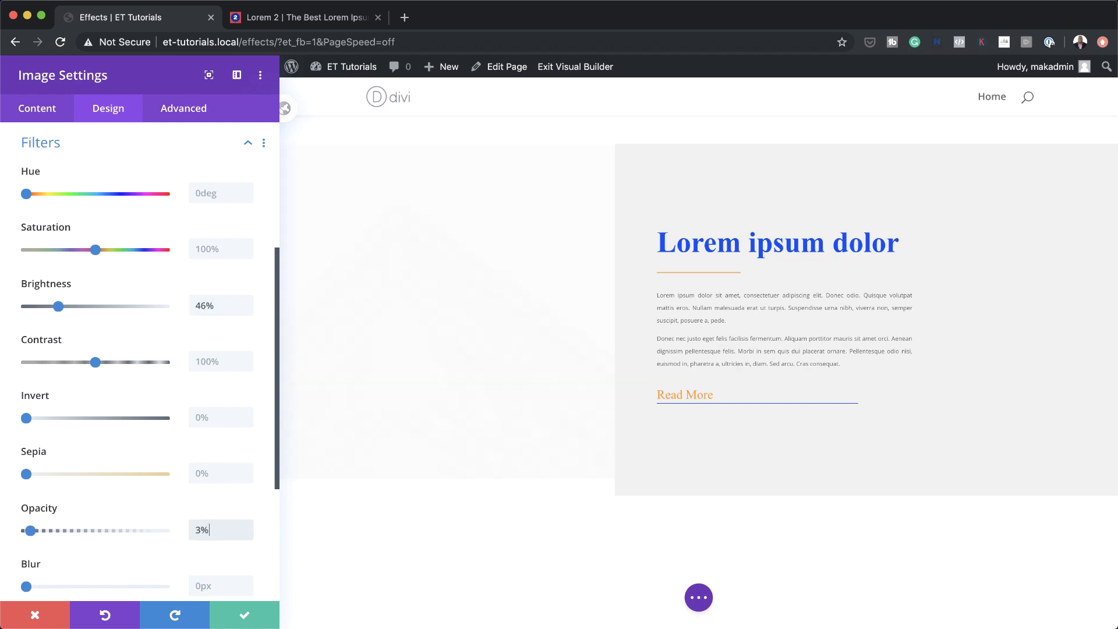
# Enable hover options for the image's Saturation filter and set the hover saturation to 300%.
pyautogui.scroll(1, 273, 342)
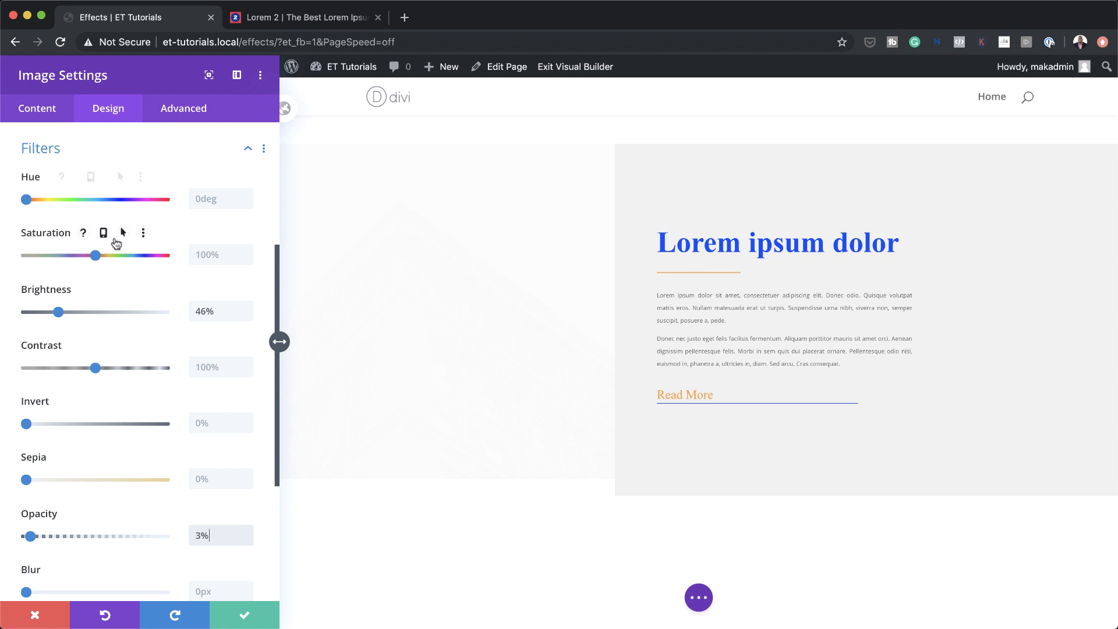
pyautogui.click(124, 232)
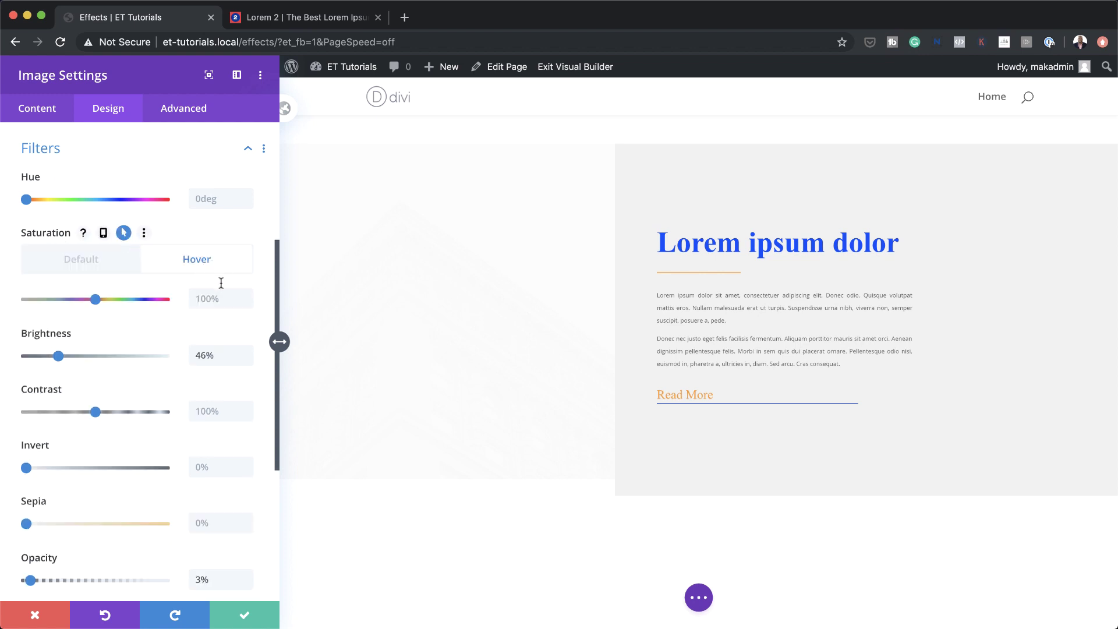
pyautogui.click(212, 300)
pyautogui.write('300%')
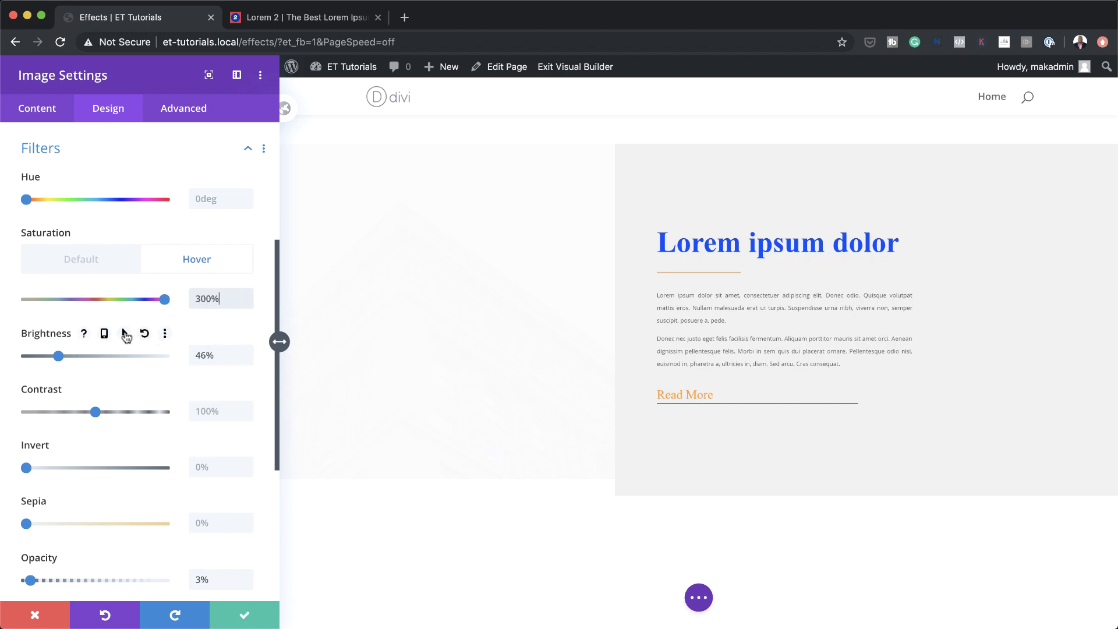
# Enable hover options for the image's Brightness filter and set the hover brightness to 46.
pyautogui.click(124, 334)
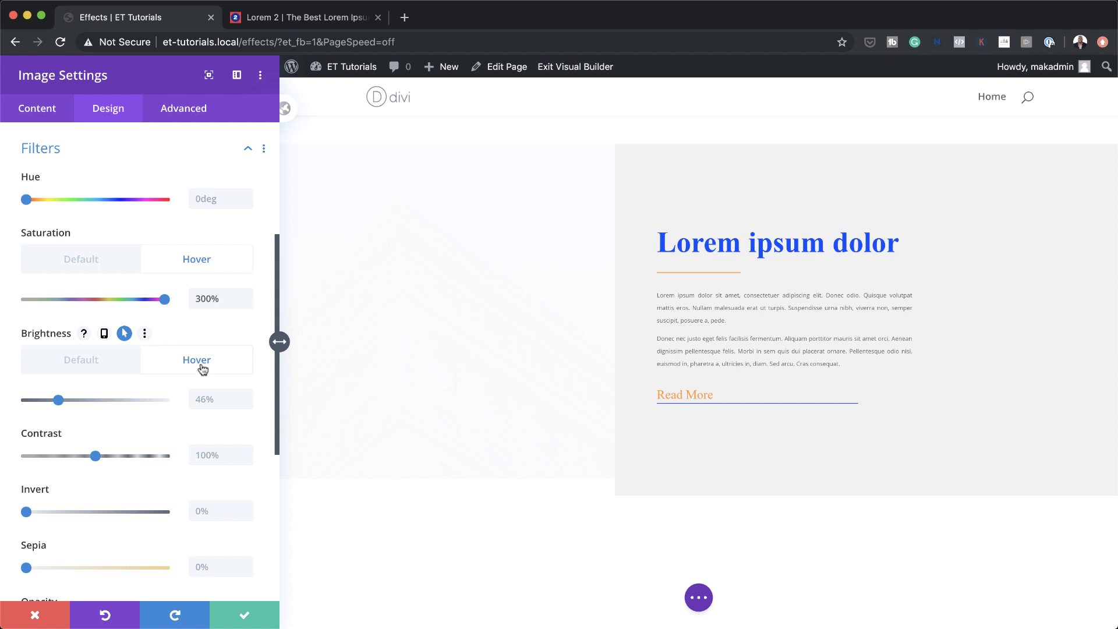
pyautogui.click(212, 402)
pyautogui.write('46')
# Enable hover options for the image's Opacity filter and set the hover opacity to 100%.
pyautogui.scroll(-5, 198, 420)
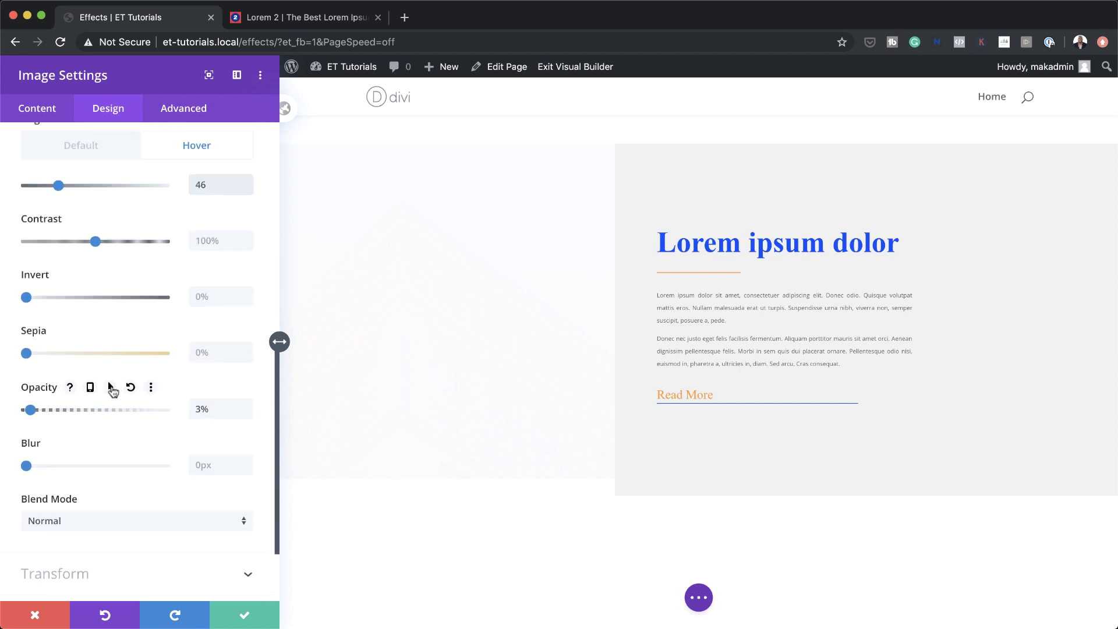
pyautogui.click(111, 387)
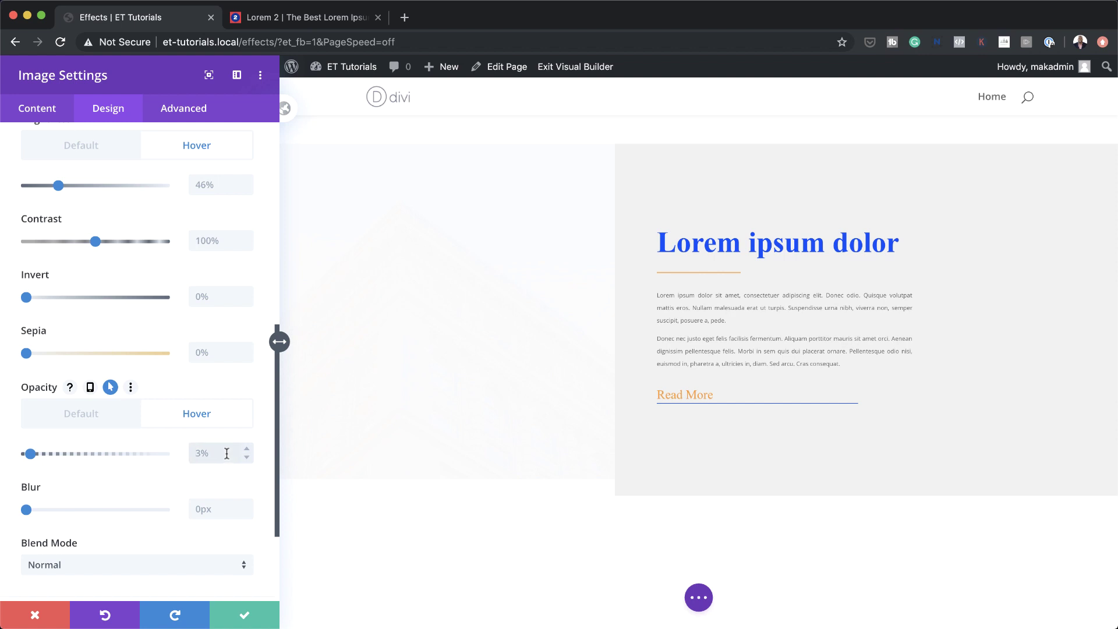
pyautogui.write('100')
# Set the image's default transform scale to 68%, enable hover options for Transform and enlarge the hover scale.
pyautogui.scroll(-3, 193, 449)
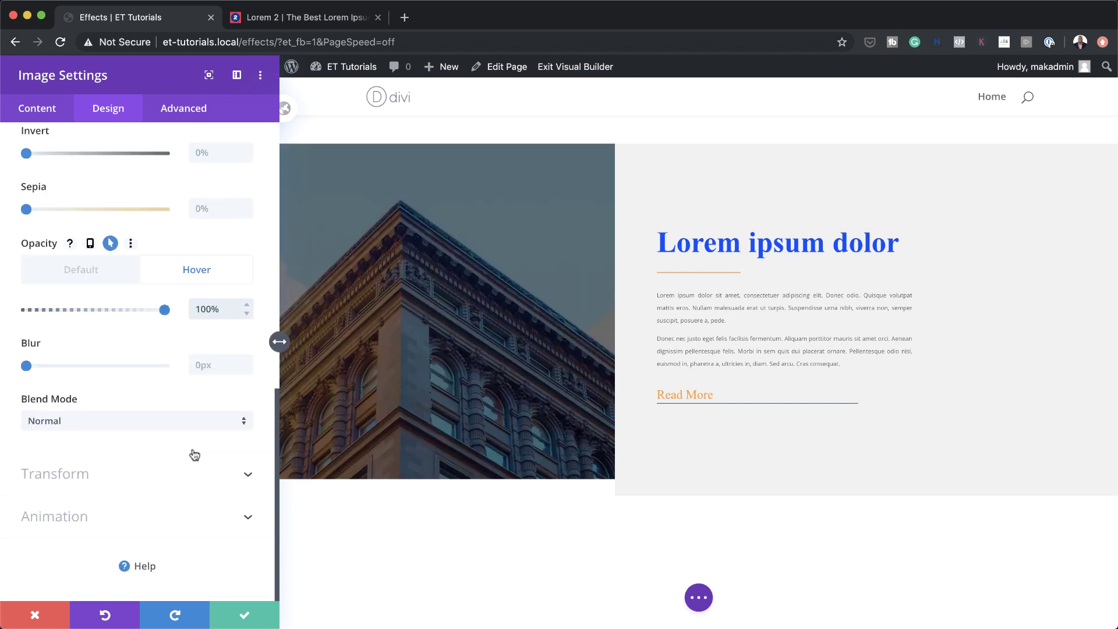
pyautogui.click(112, 476)
pyautogui.click(103, 469)
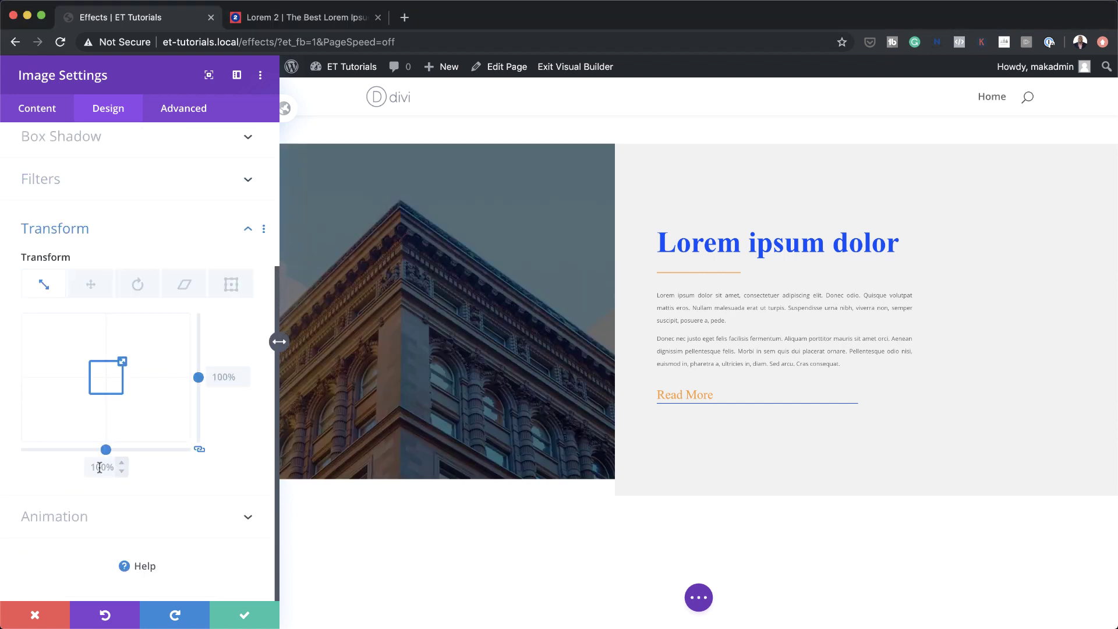
pyautogui.write('68')
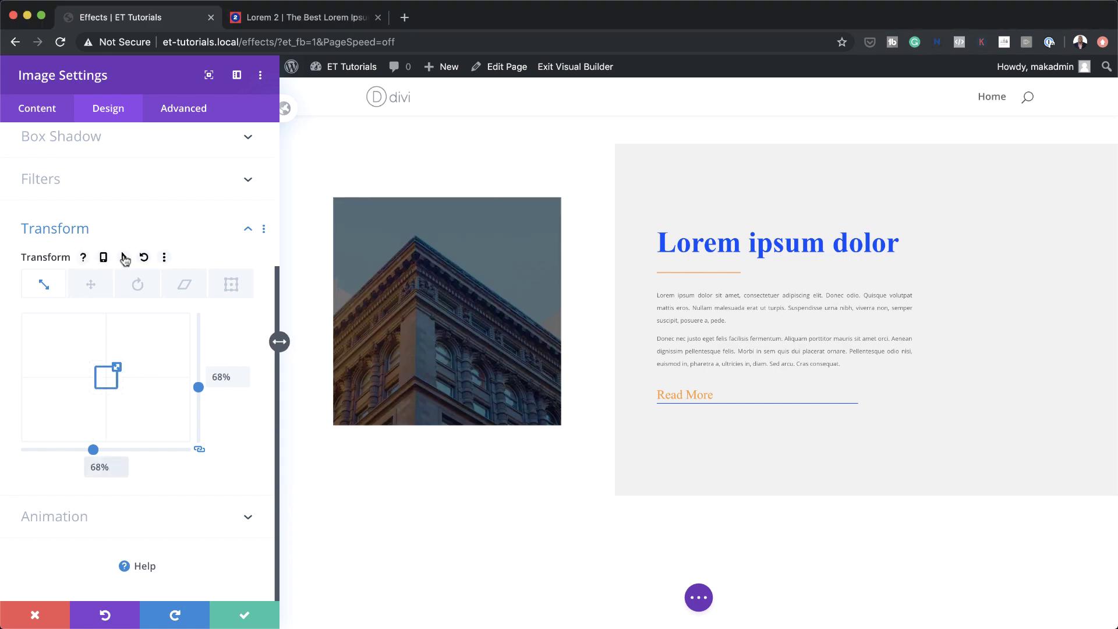
pyautogui.click(123, 257)
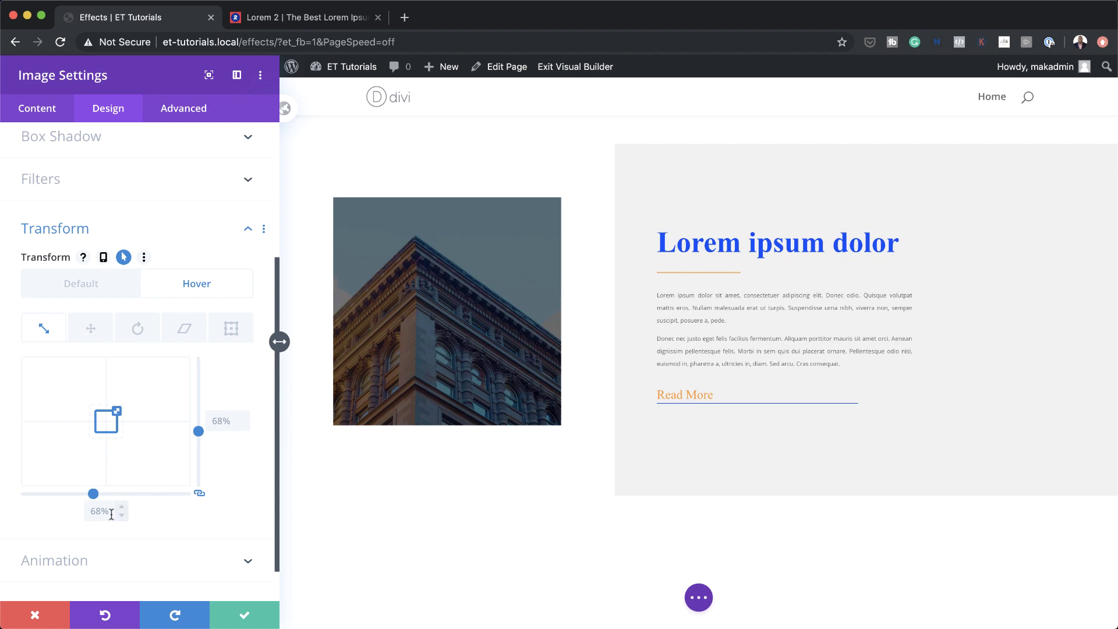
# Unlink the image's hover translate values and set them to 1vw vertically and 8vw horizontally.
pyautogui.click(91, 328)
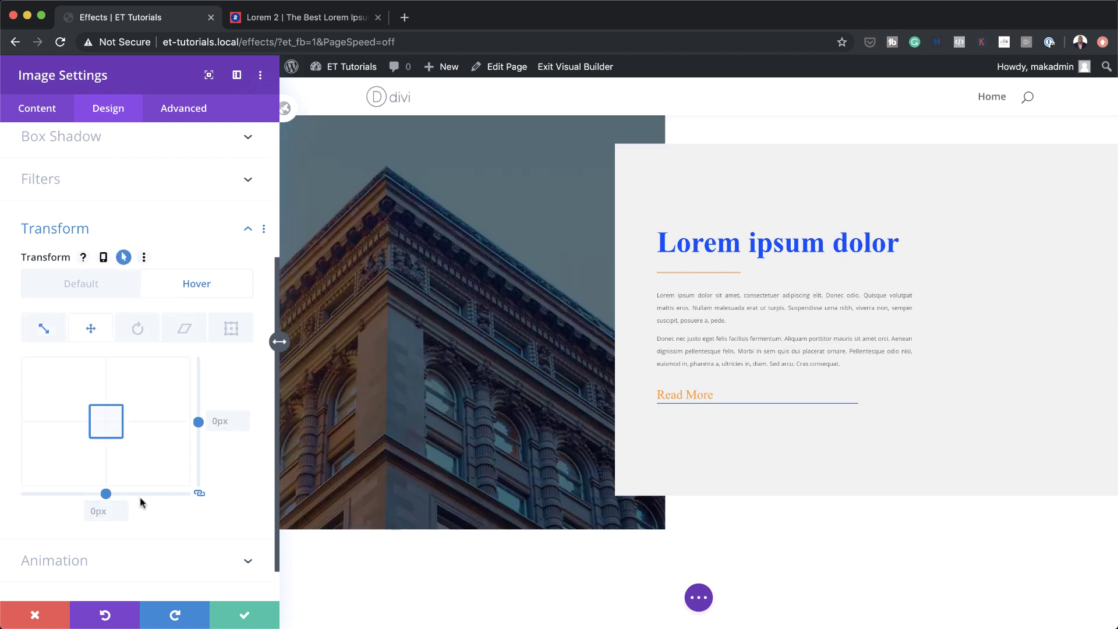
pyautogui.click(199, 285)
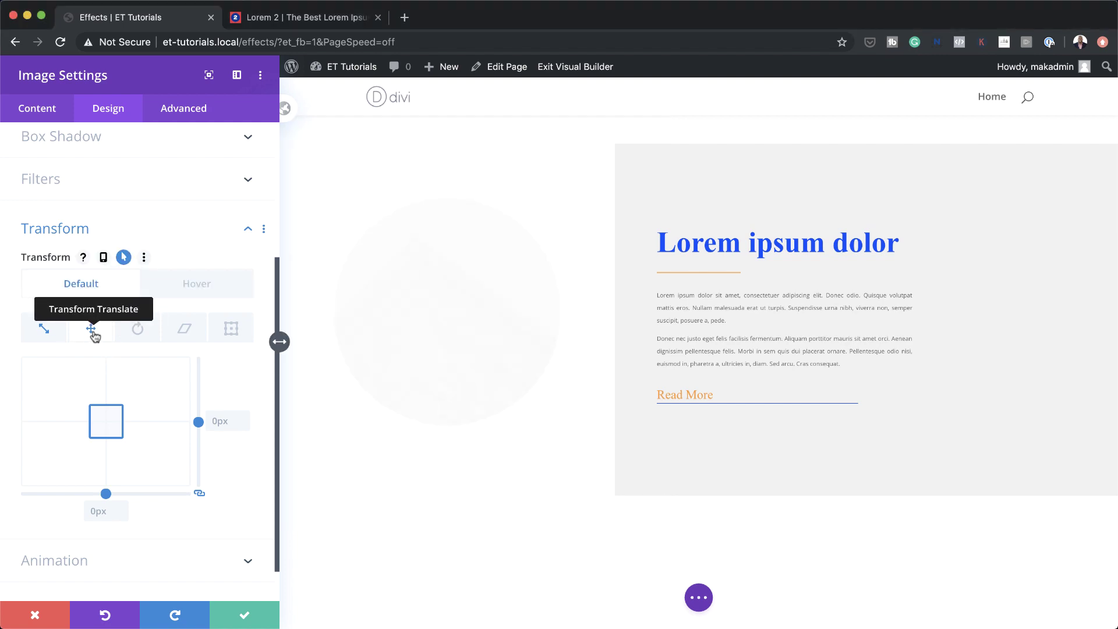
pyautogui.click(189, 286)
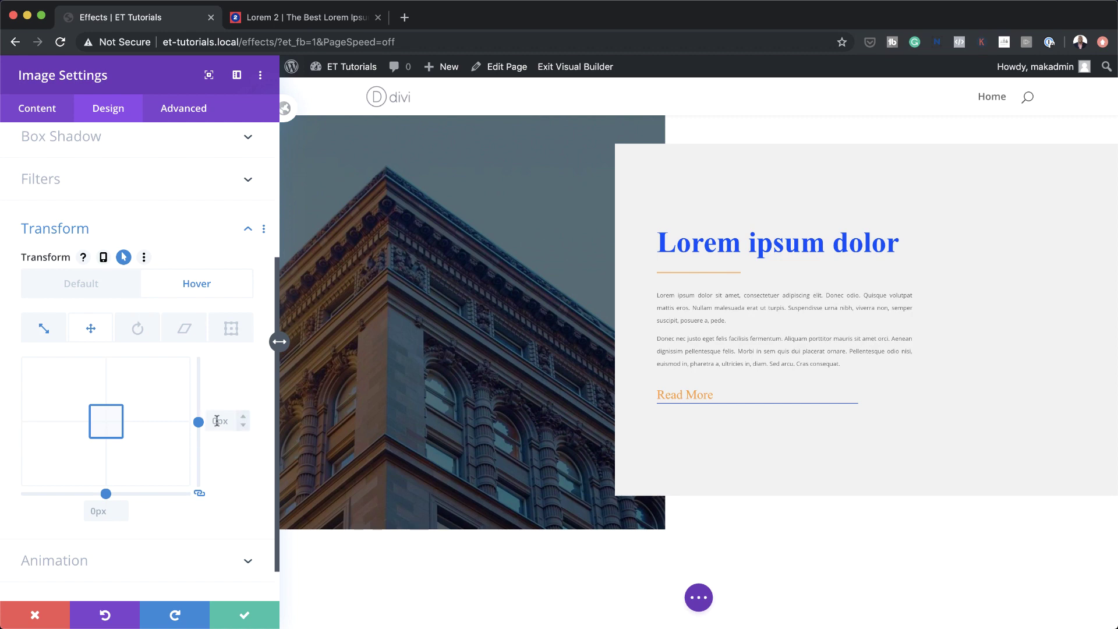
pyautogui.click(217, 420)
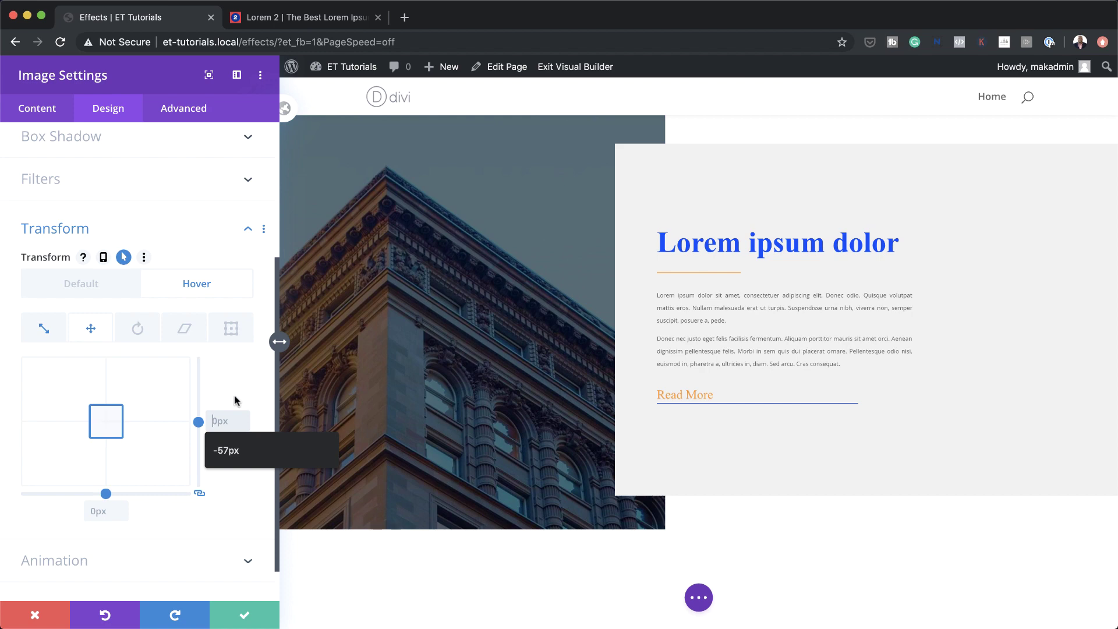
pyautogui.click(200, 493)
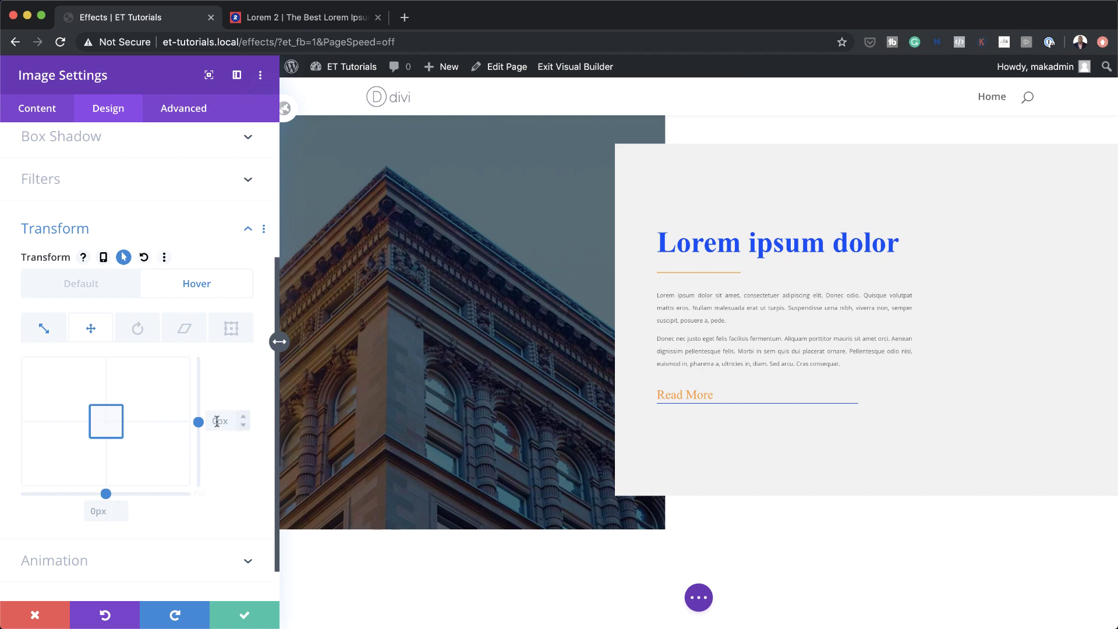
pyautogui.click(217, 421)
pyautogui.write('1vw')
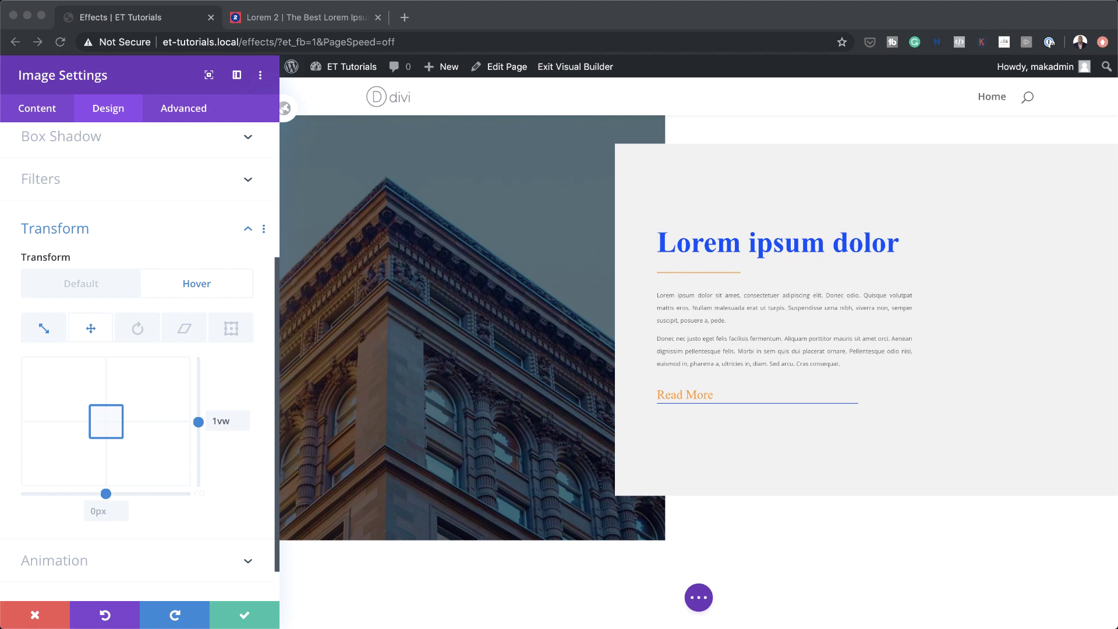
pyautogui.click(91, 512)
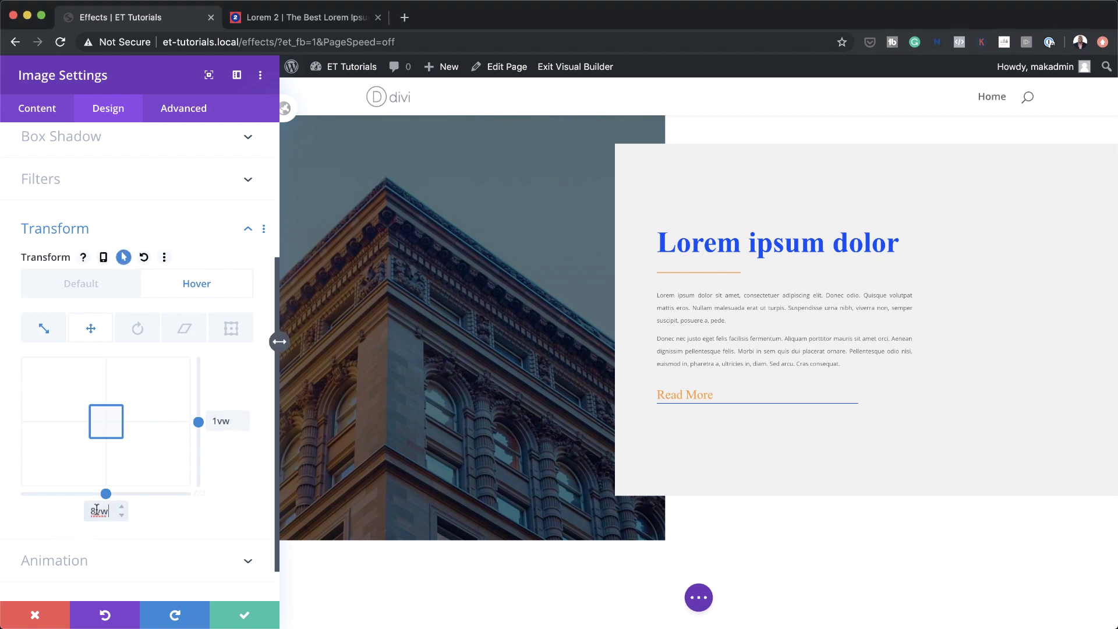
# Set the image's transition duration to 600ms and save the image settings.
pyautogui.click(185, 109)
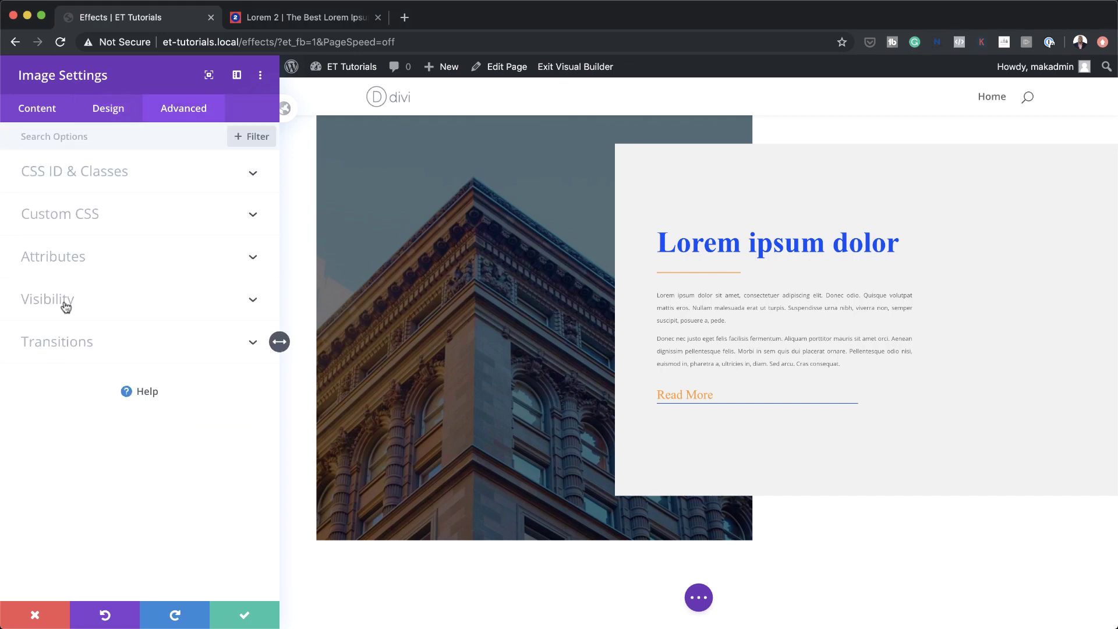
pyautogui.click(78, 345)
pyautogui.click(219, 393)
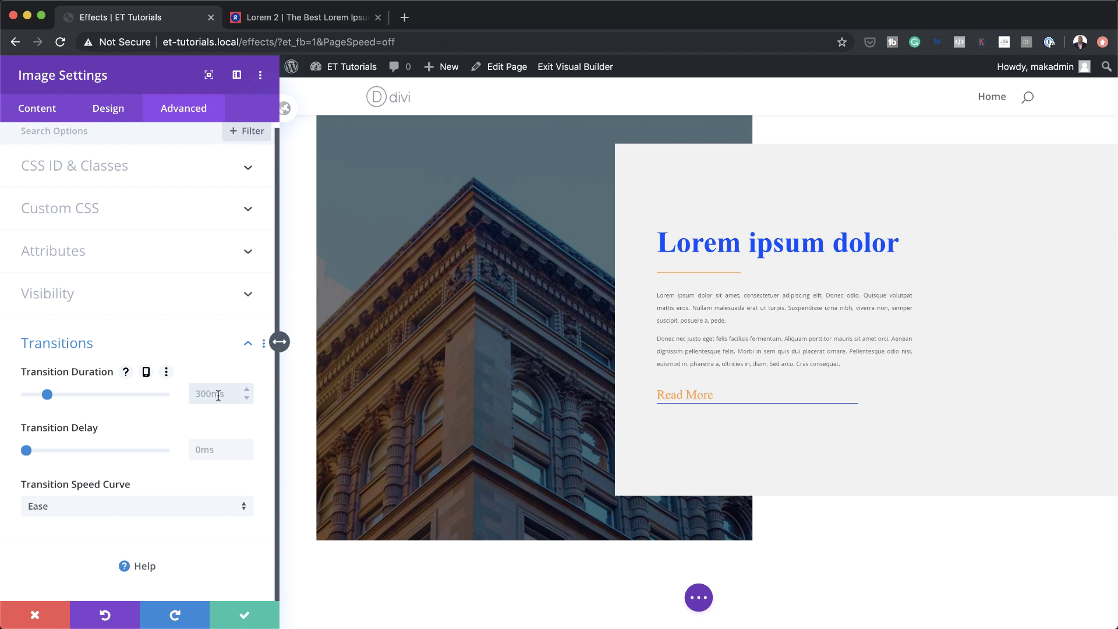
pyautogui.press('Delete')
pyautogui.write('600ms')
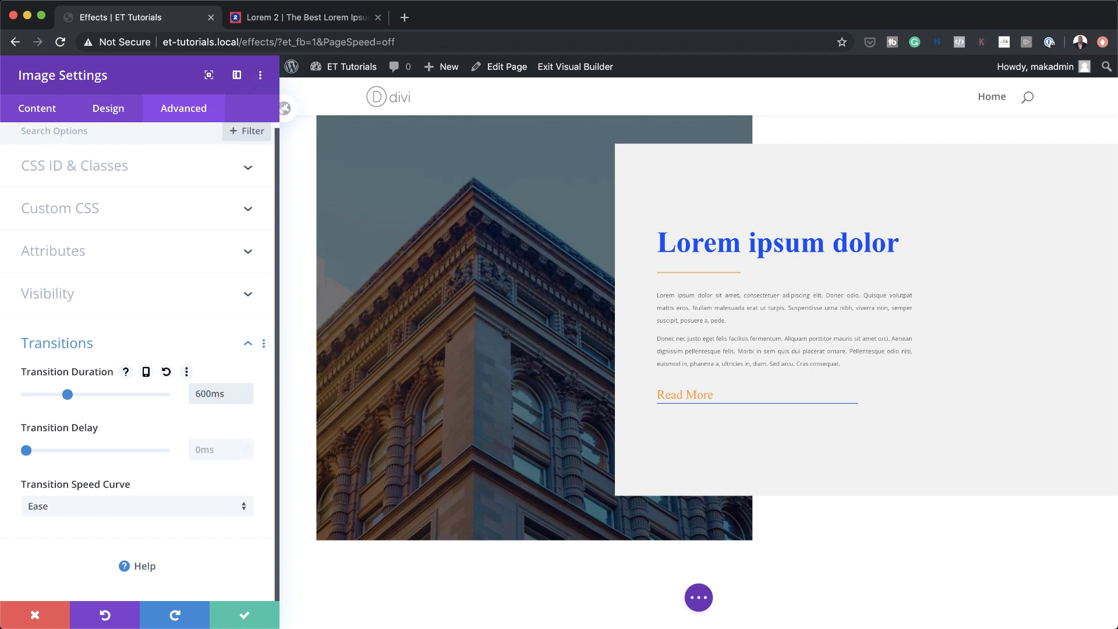
pyautogui.click(245, 619)
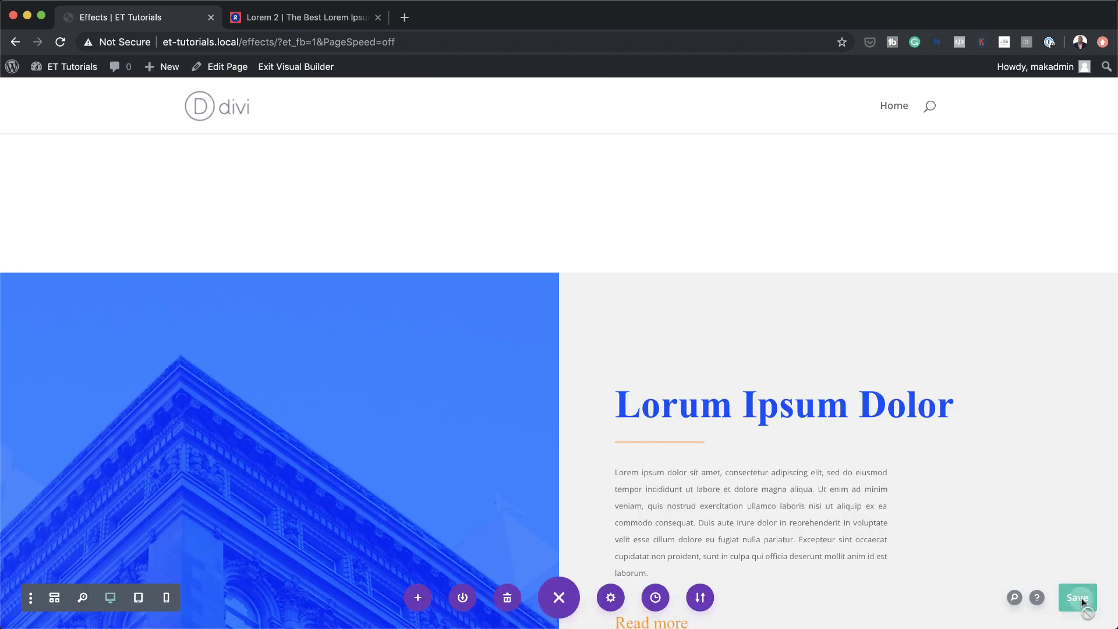
# Save the page and exit the Visual Builder to view the live Effects page.
pyautogui.click(1080, 600)
pyautogui.click(288, 67)
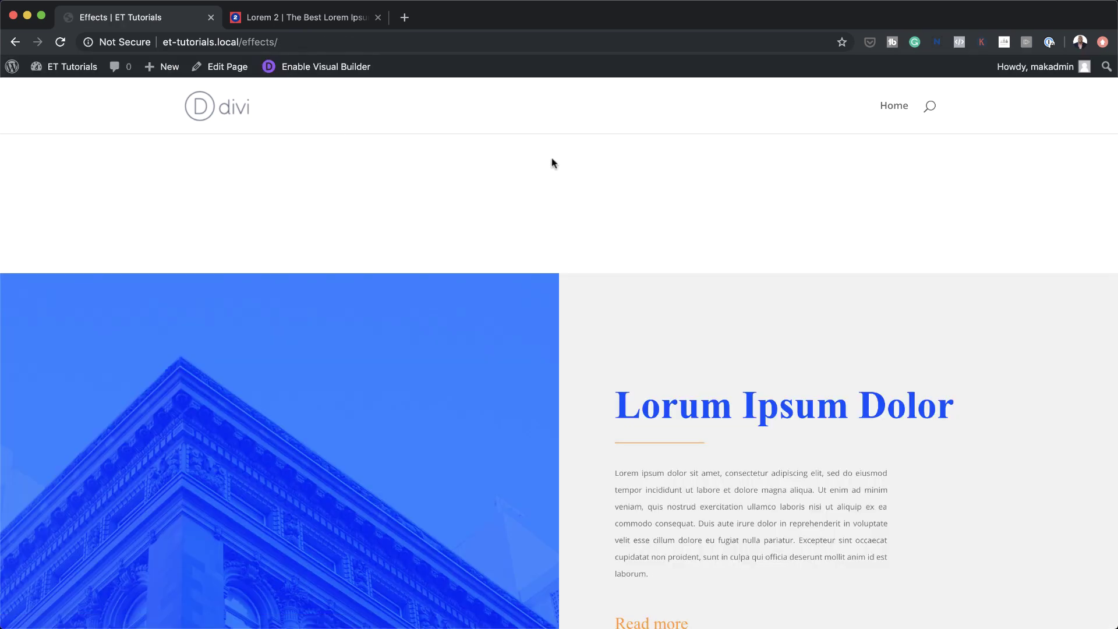
# Check the image hover effects in each section of the live Effects page.
pyautogui.scroll(-3, 562, 161)
pyautogui.scroll(-3, 735, 152)
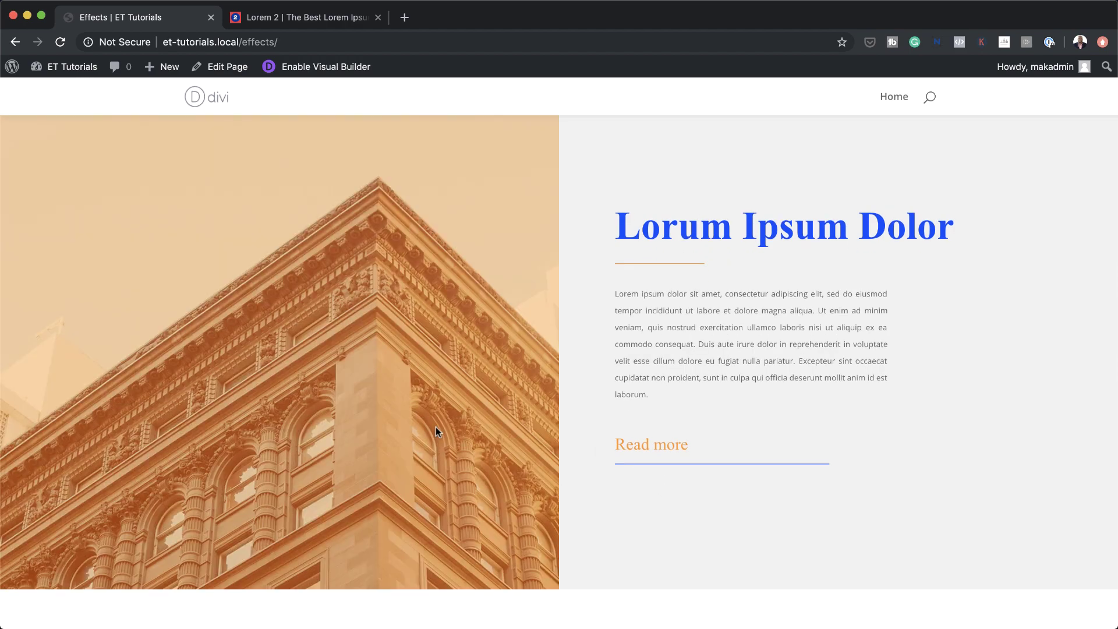
pyautogui.scroll(-6, 728, 483)
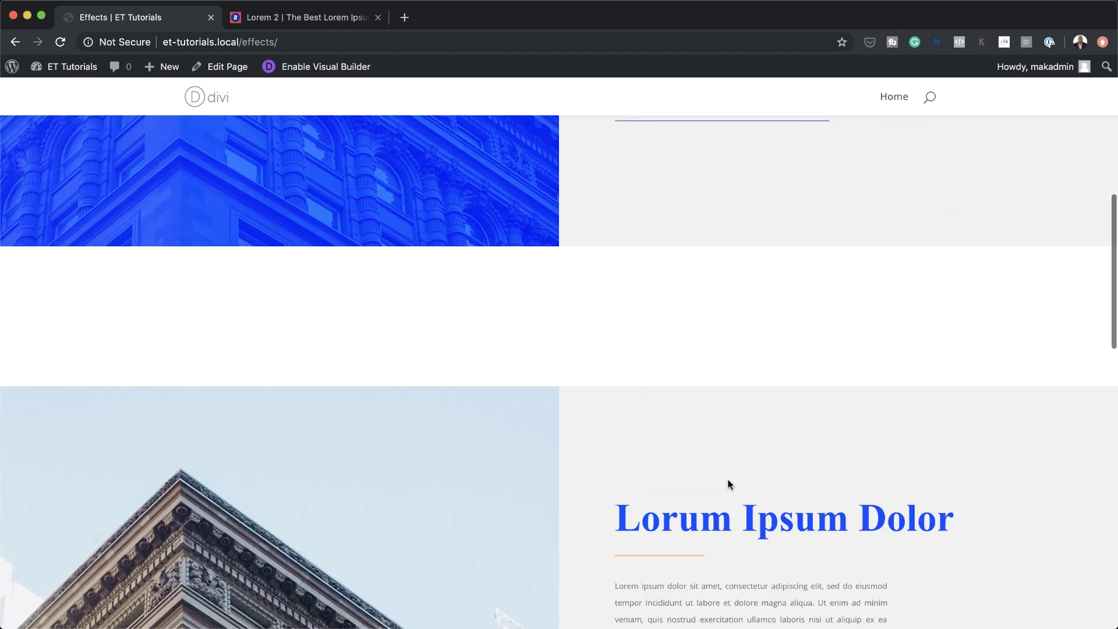
pyautogui.scroll(-5, 728, 484)
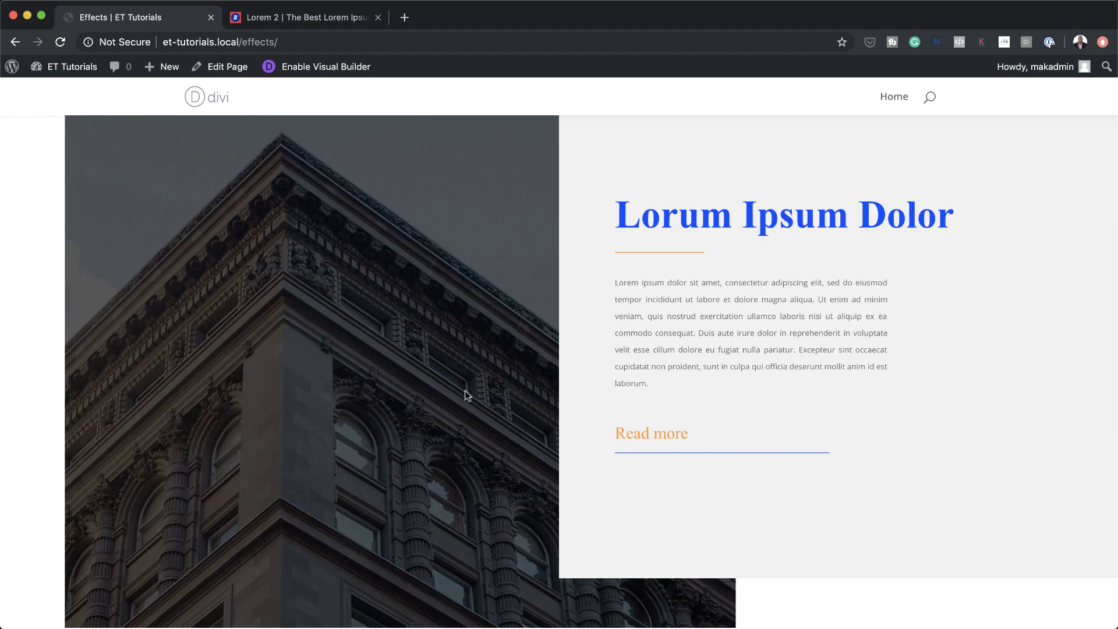
pyautogui.scroll(-12, 698, 410)
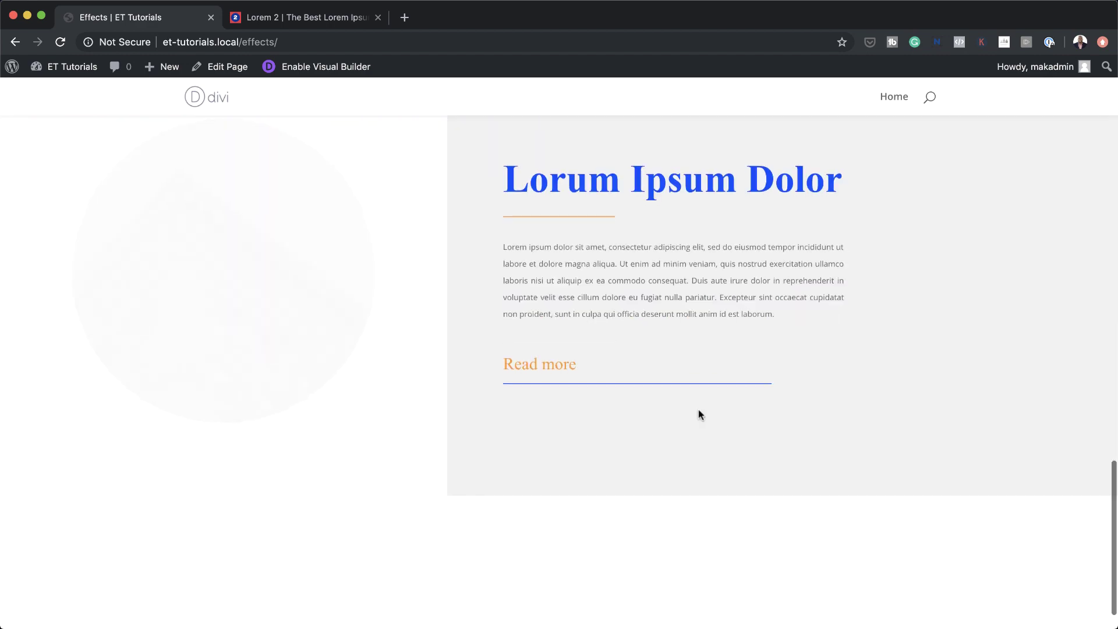